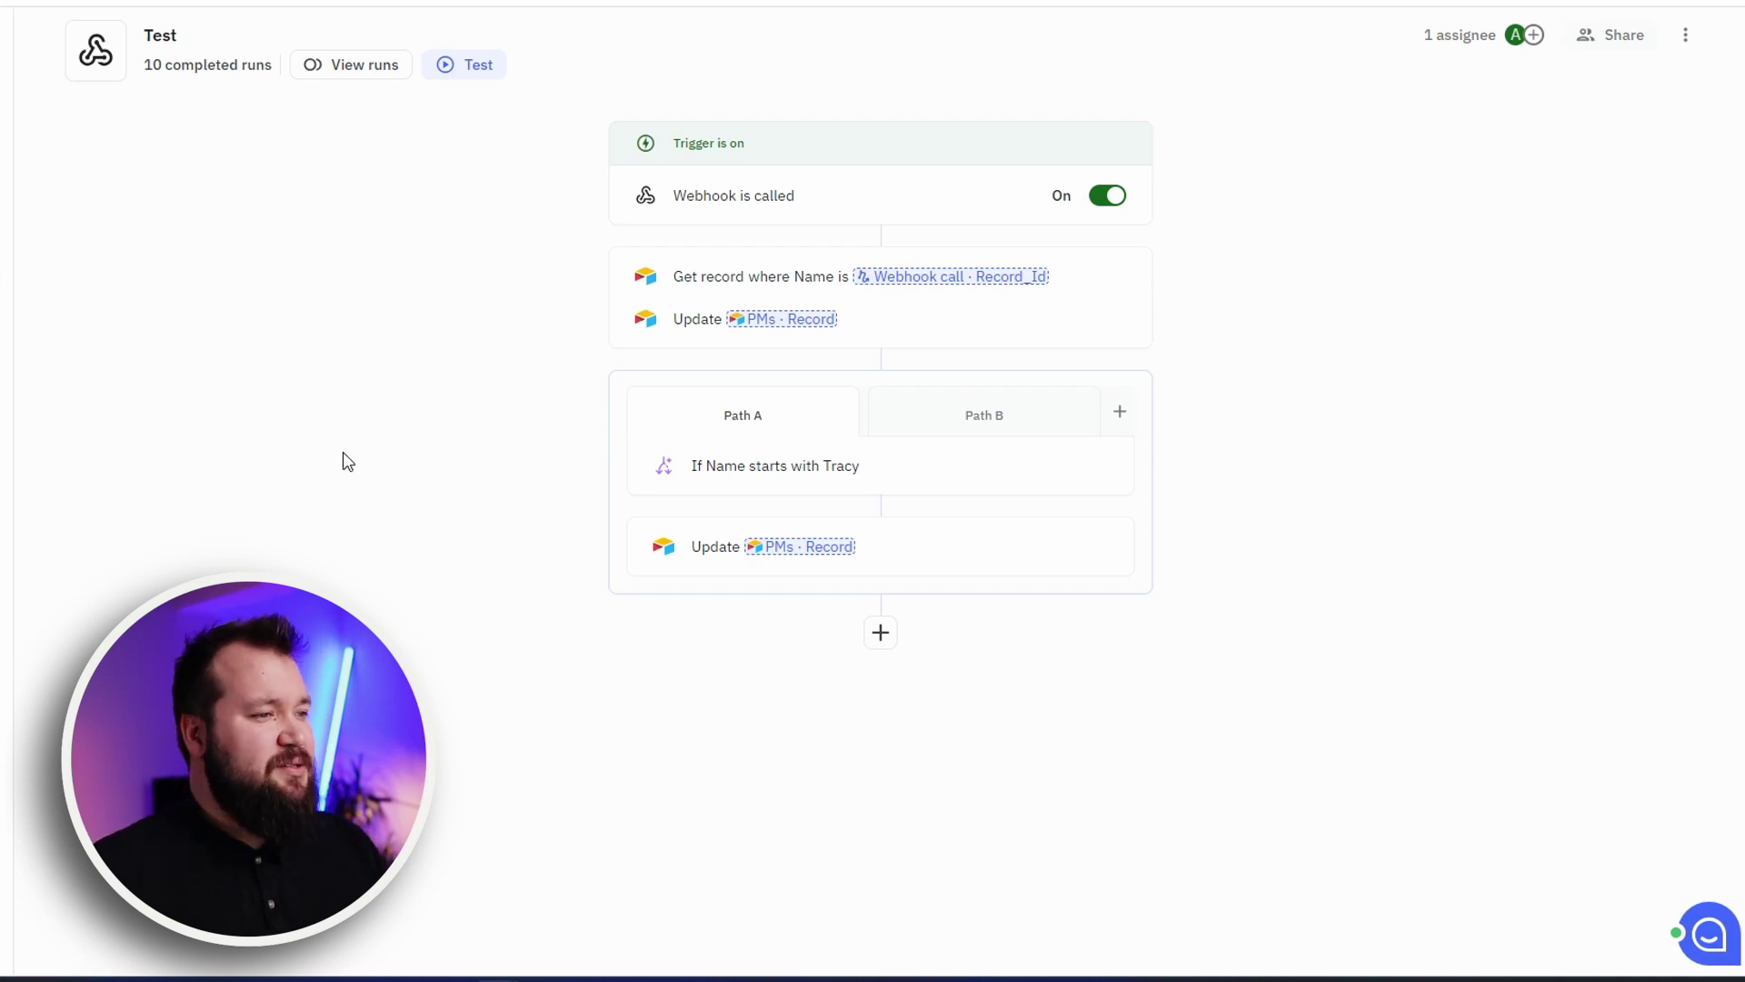
Screenshot the playbook, then open the Get record step's settings showing the PMs table and Record_Id match
{"action": "key", "text": "Print"}
{"action": "left_click_drag", "start_coordinate": [3, 46], "coordinate": [1722, 859]}
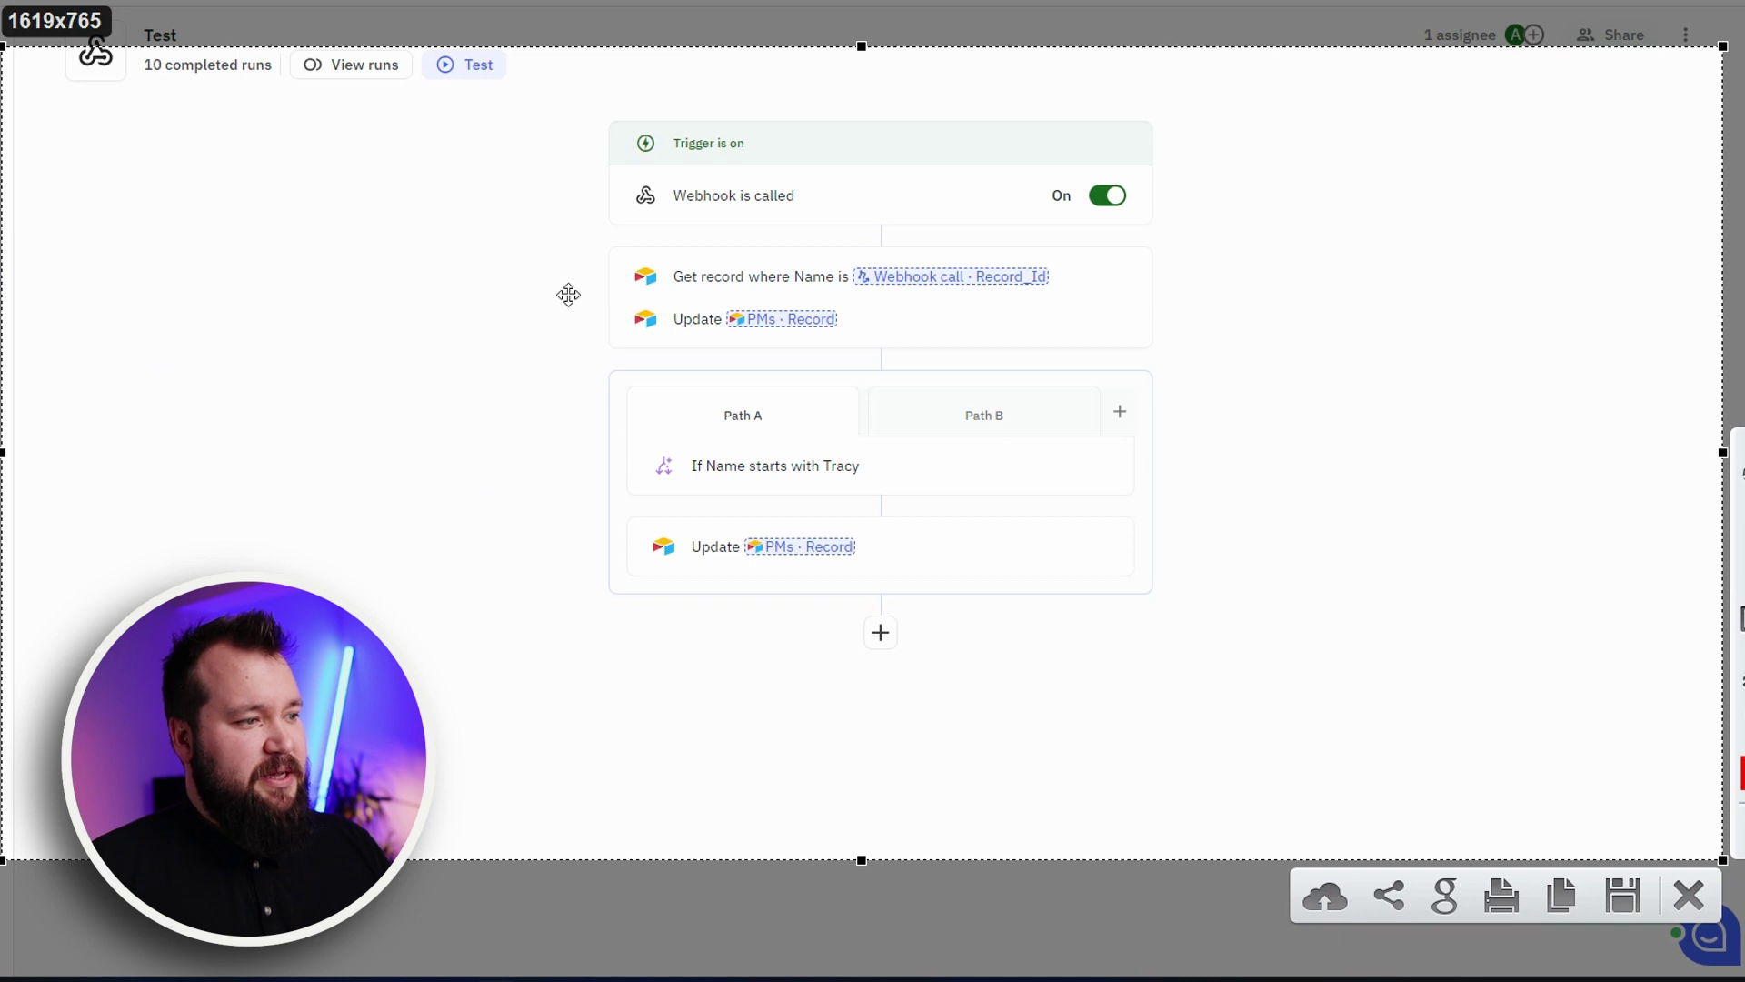
{"action": "key", "text": "Escape"}
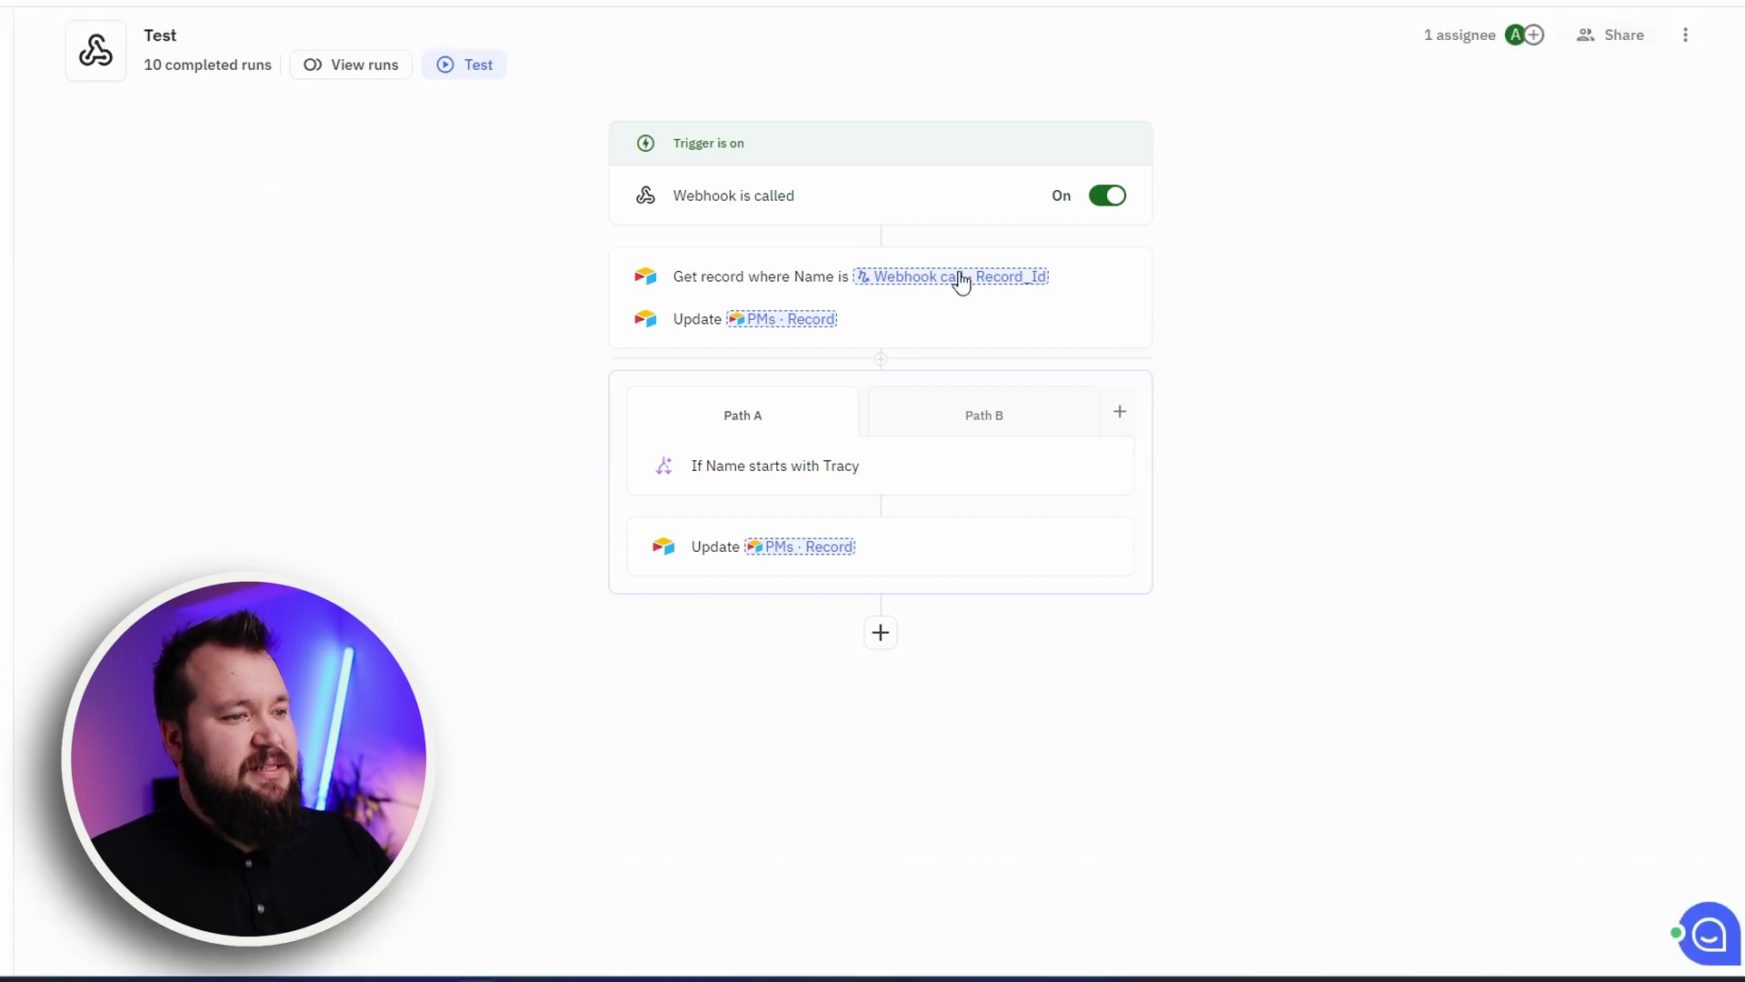
{"action": "left_click", "coordinate": [693, 276]}
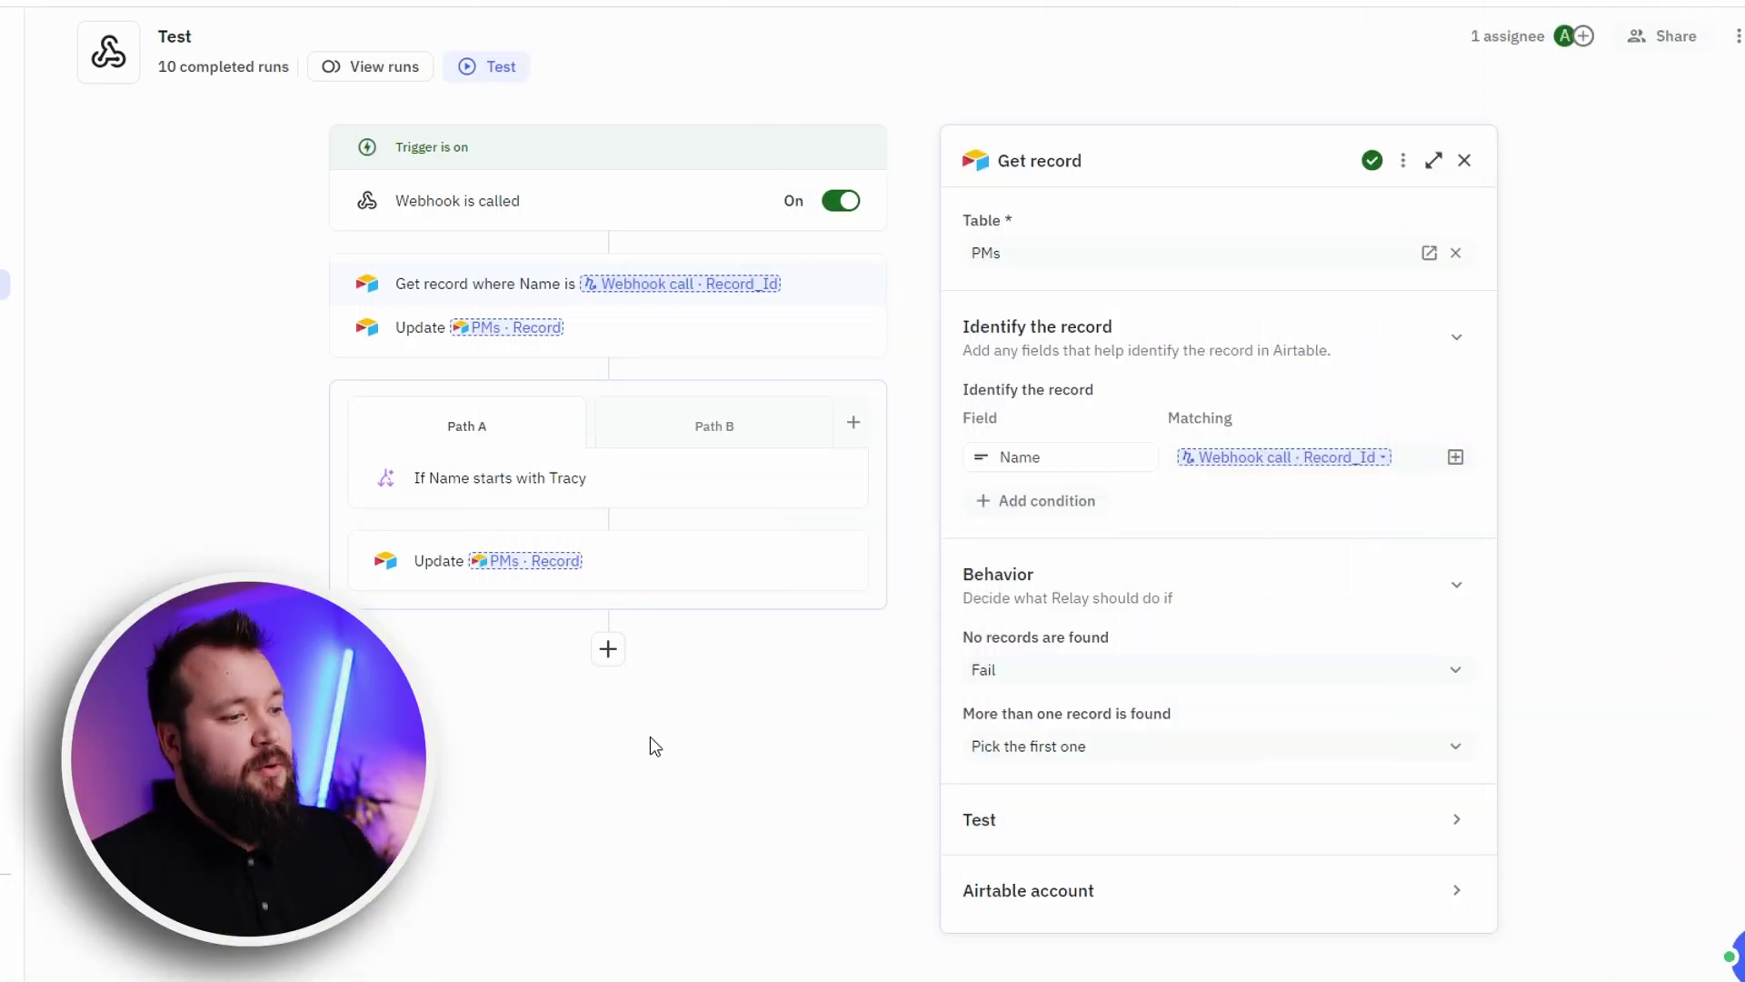
Open the add-step list and scroll to Airtable's Add record, Update record and Get record actions
{"action": "left_click", "coordinate": [605, 653]}
{"action": "left_click", "coordinate": [605, 655]}
{"action": "left_click", "coordinate": [608, 652]}
{"action": "scroll", "coordinate": [682, 339], "scroll_direction": "down", "scroll_amount": 5}
{"action": "scroll", "coordinate": [686, 356], "scroll_direction": "down", "scroll_amount": 1}
{"action": "mouse_move", "coordinate": [683, 312]}
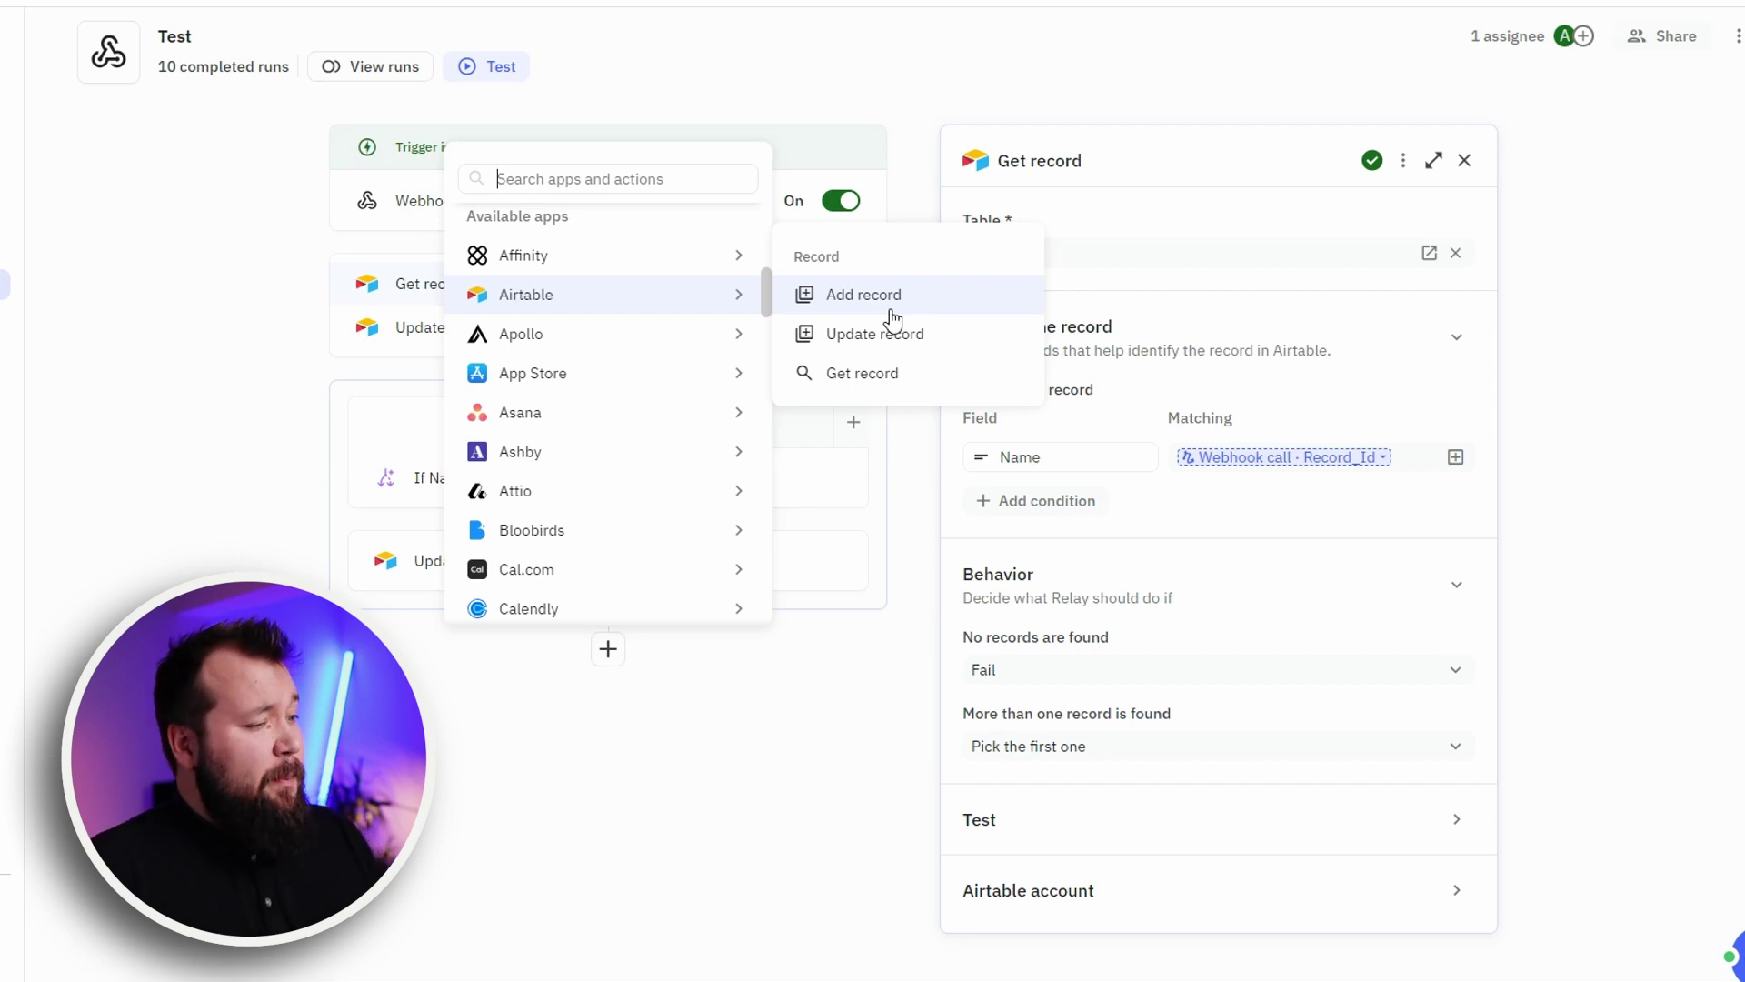
Scroll further down through the Available apps list in the add-step menu
{"action": "scroll", "coordinate": [664, 437], "scroll_direction": "down", "scroll_amount": 10}
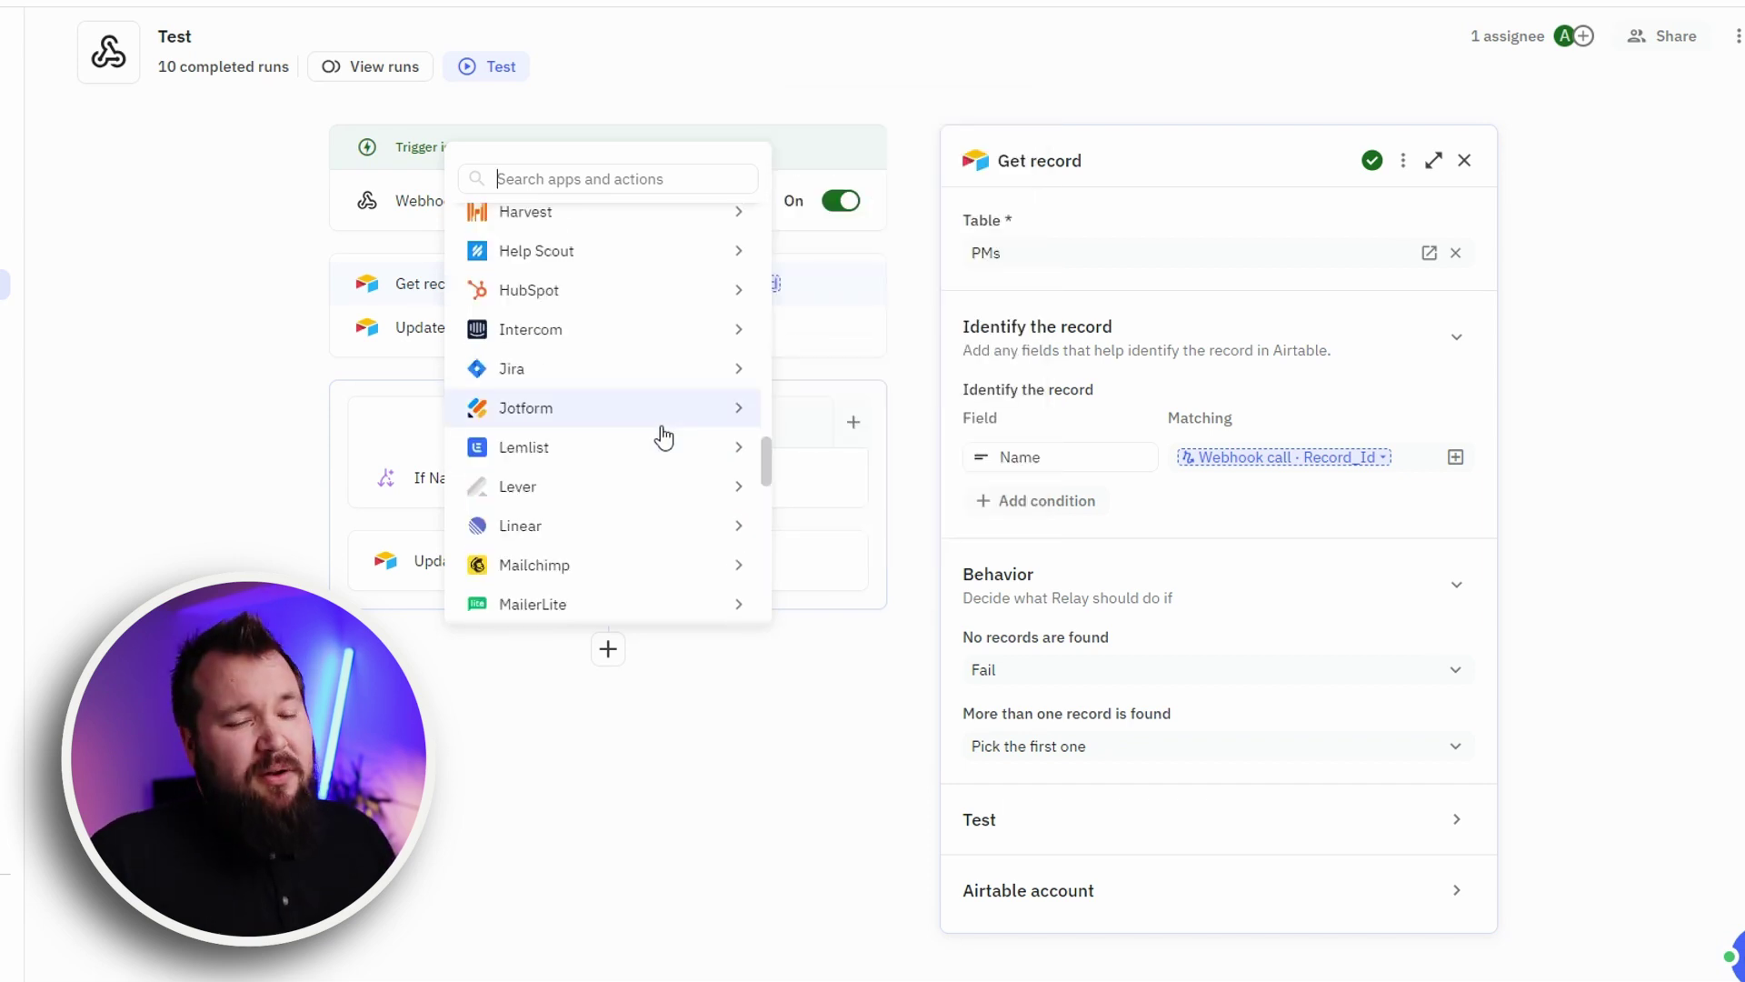
{"action": "scroll", "coordinate": [664, 438], "scroll_direction": "down", "scroll_amount": 6}
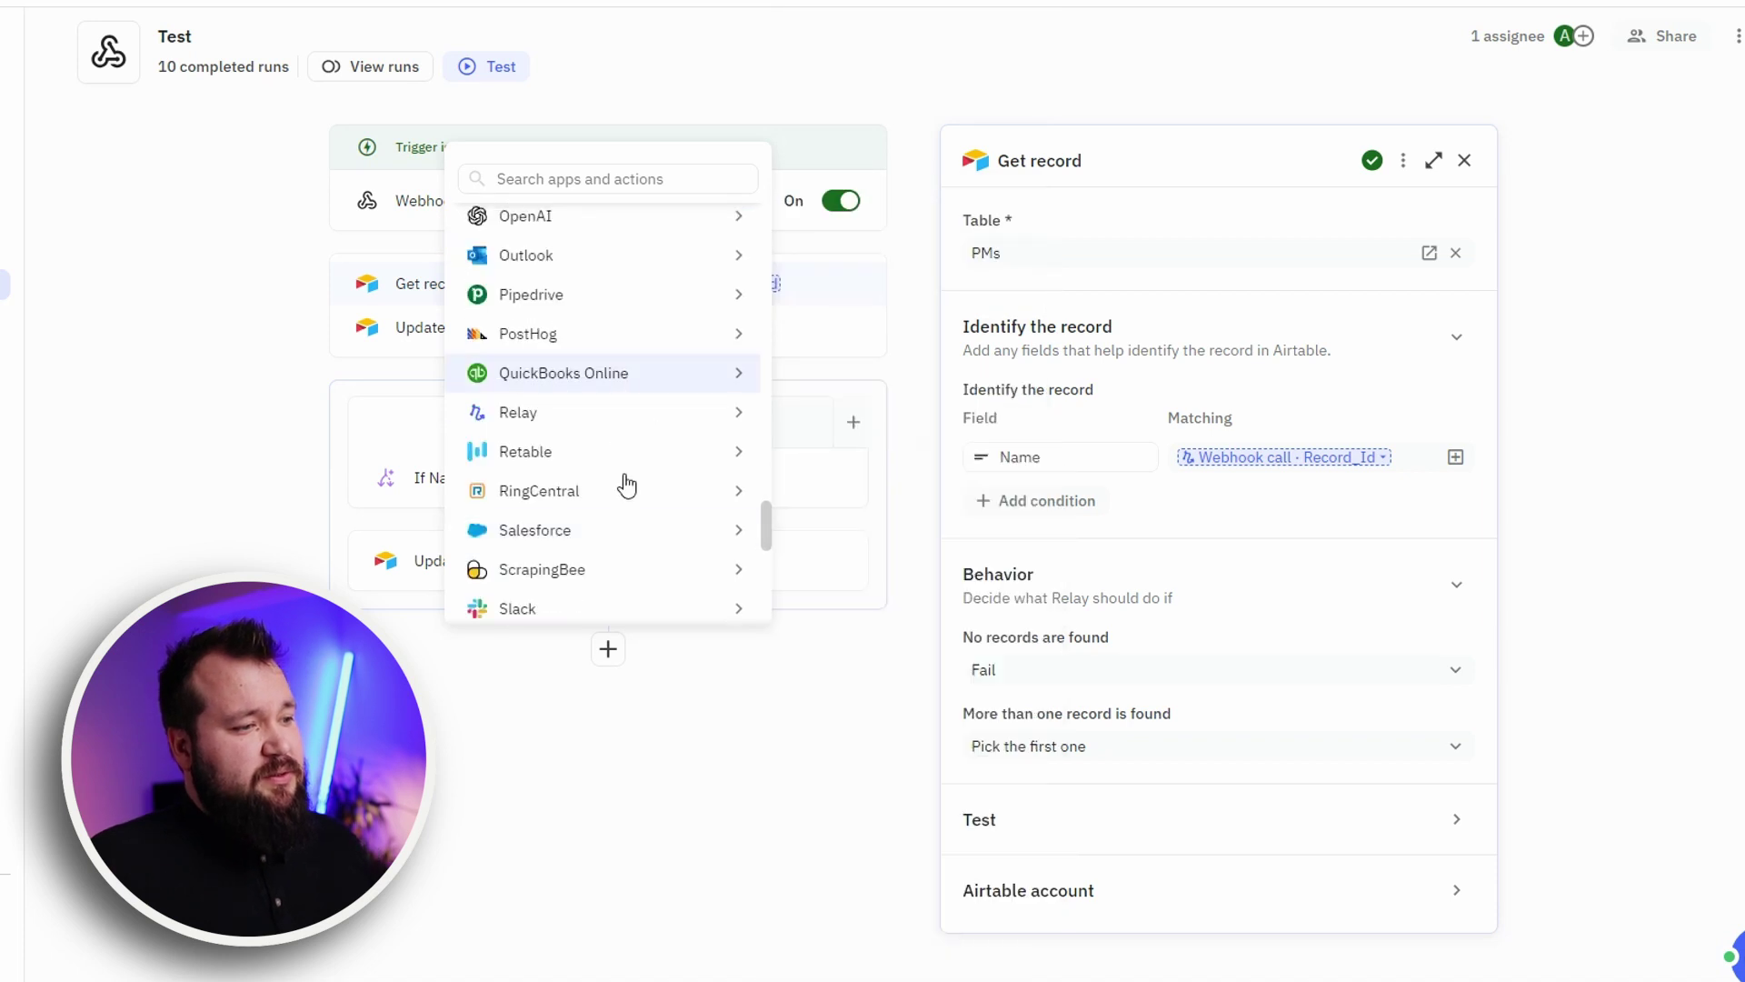
{"action": "scroll", "coordinate": [651, 454], "scroll_direction": "down", "scroll_amount": 4}
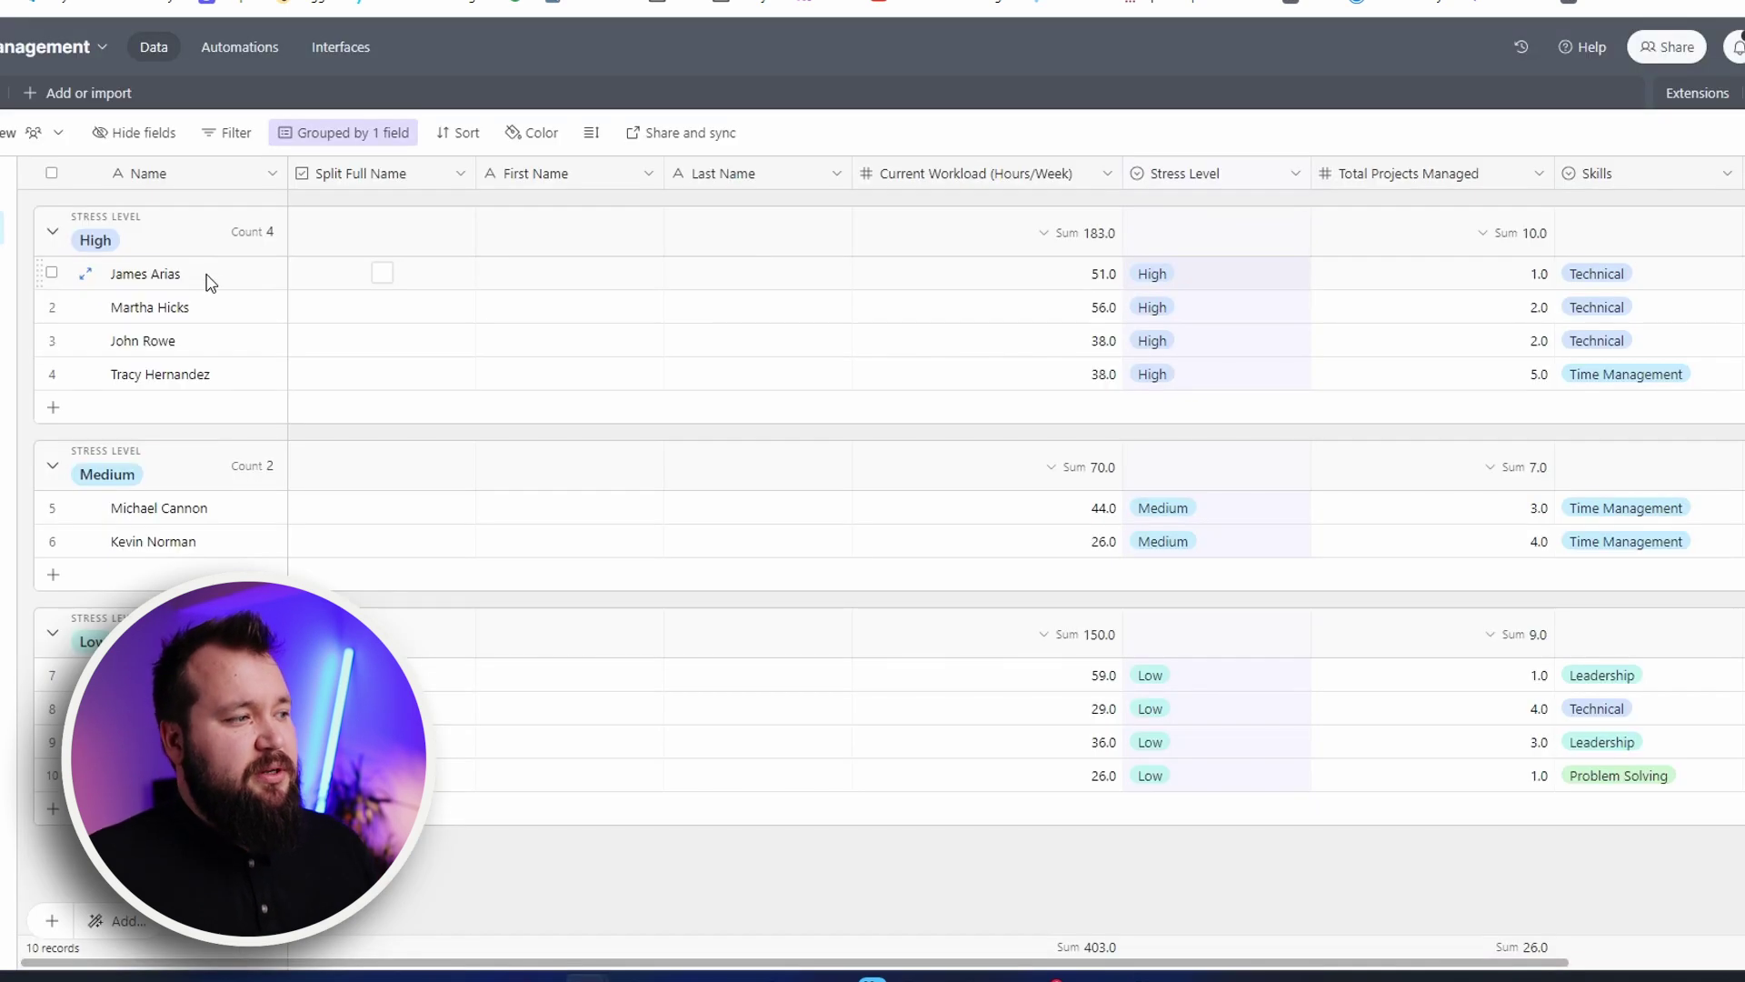
{"action": "left_click", "coordinate": [147, 282]}
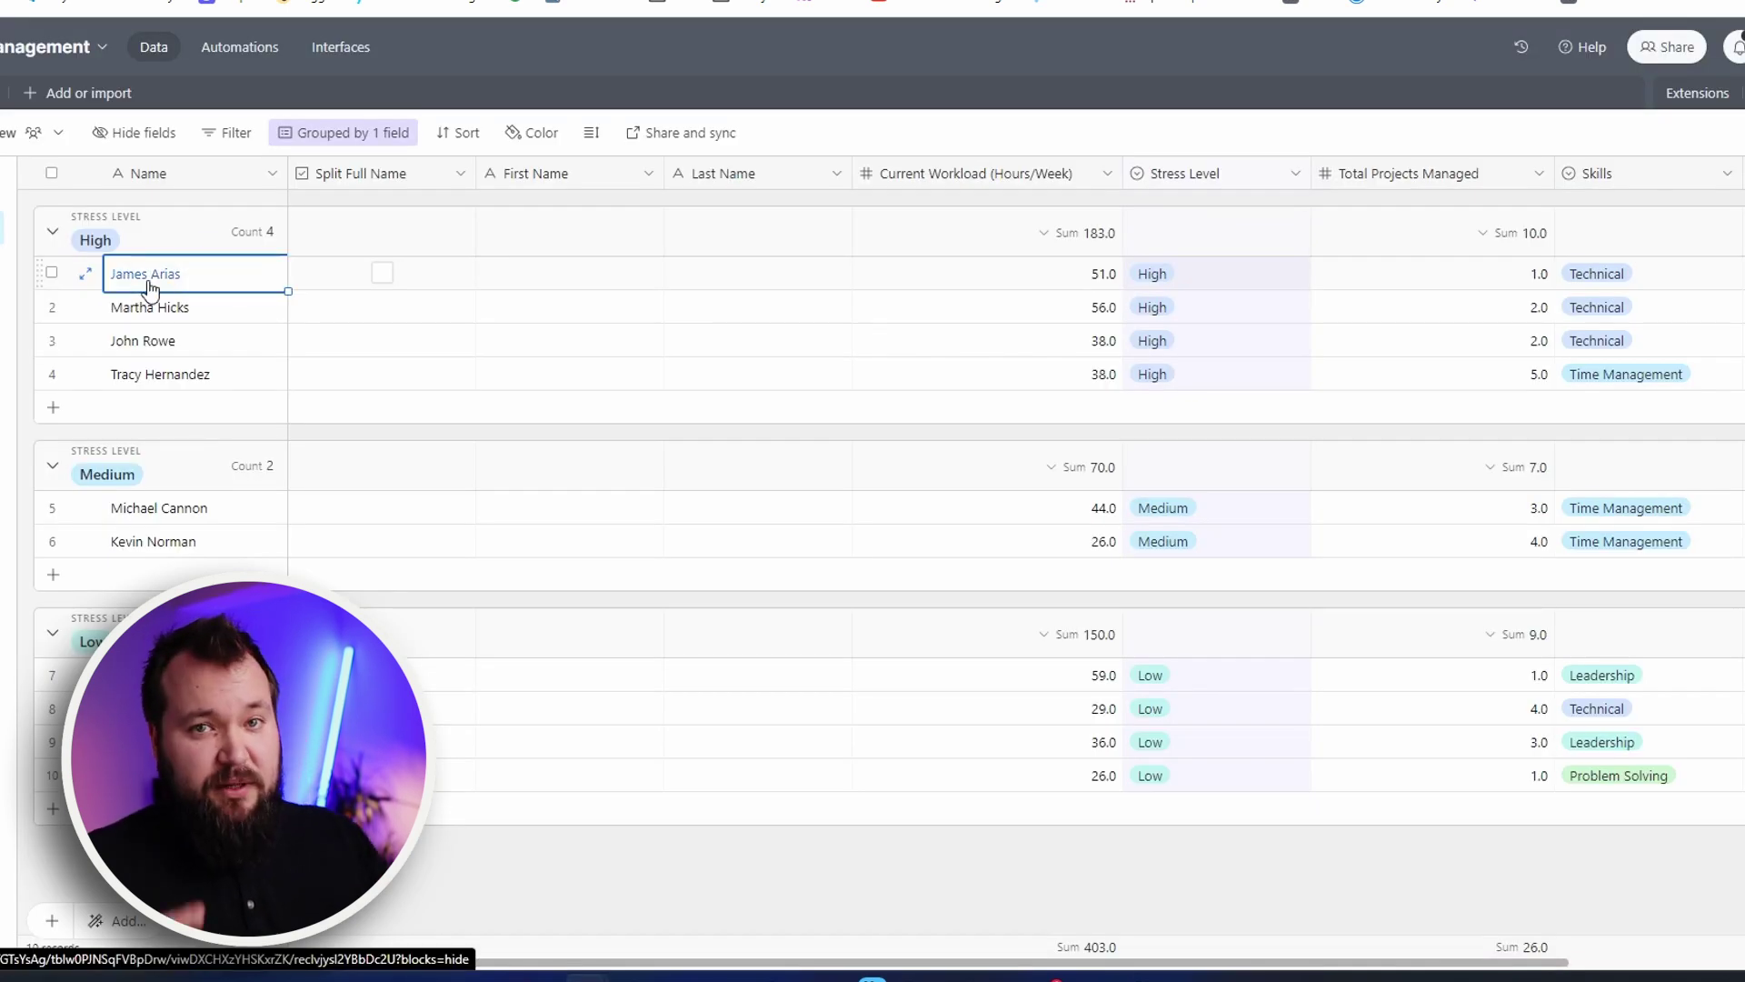
{"action": "left_click", "coordinate": [576, 283]}
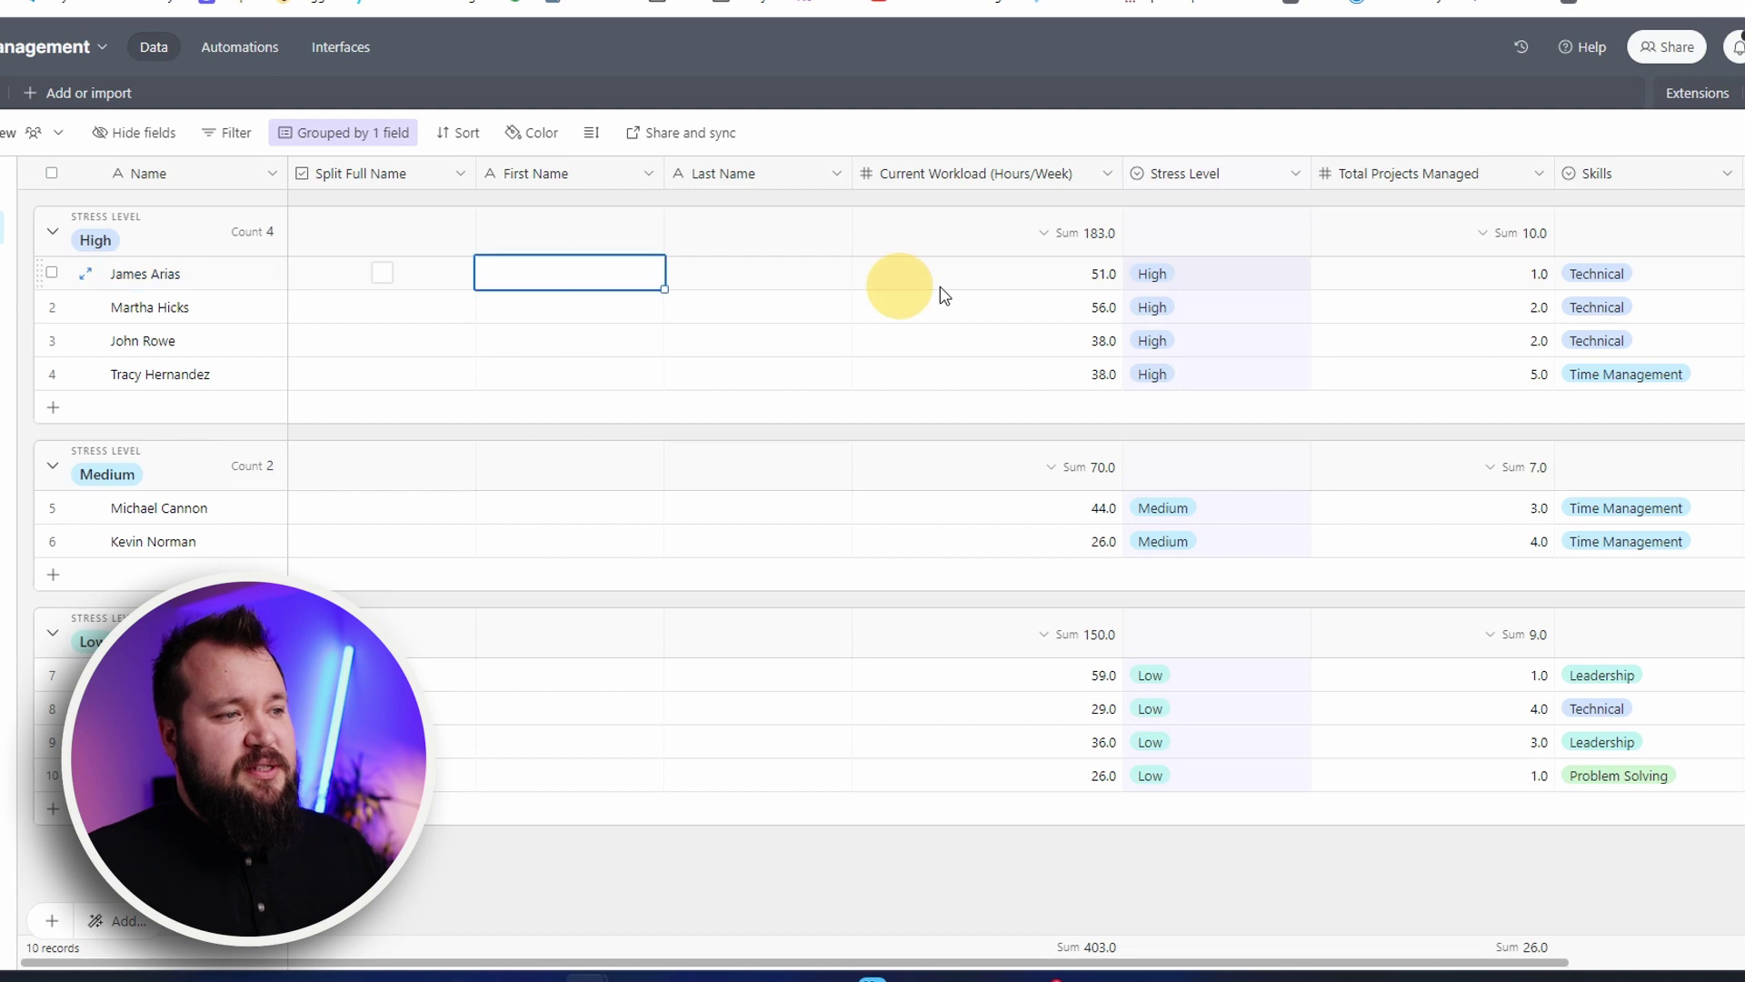
{"action": "left_click", "coordinate": [733, 273]}
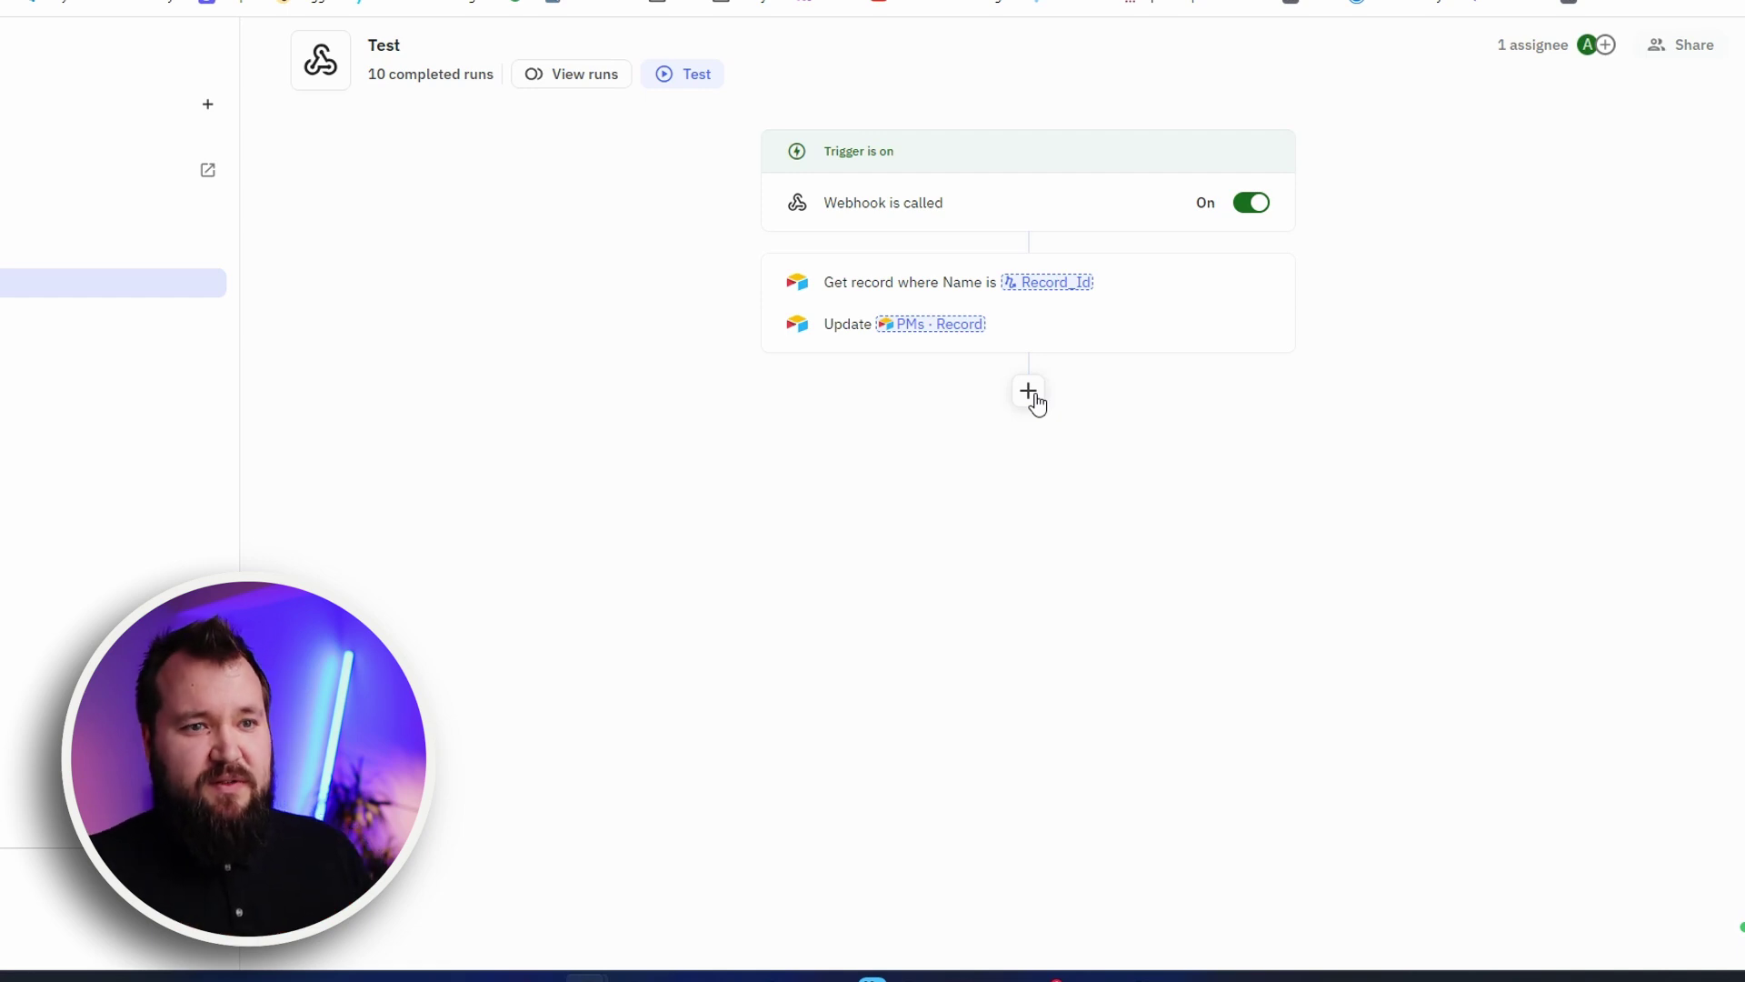
Open the add-step picker below Update to show the Rule-based, Manually decided and AI-based path types
{"action": "left_click", "coordinate": [1029, 392]}
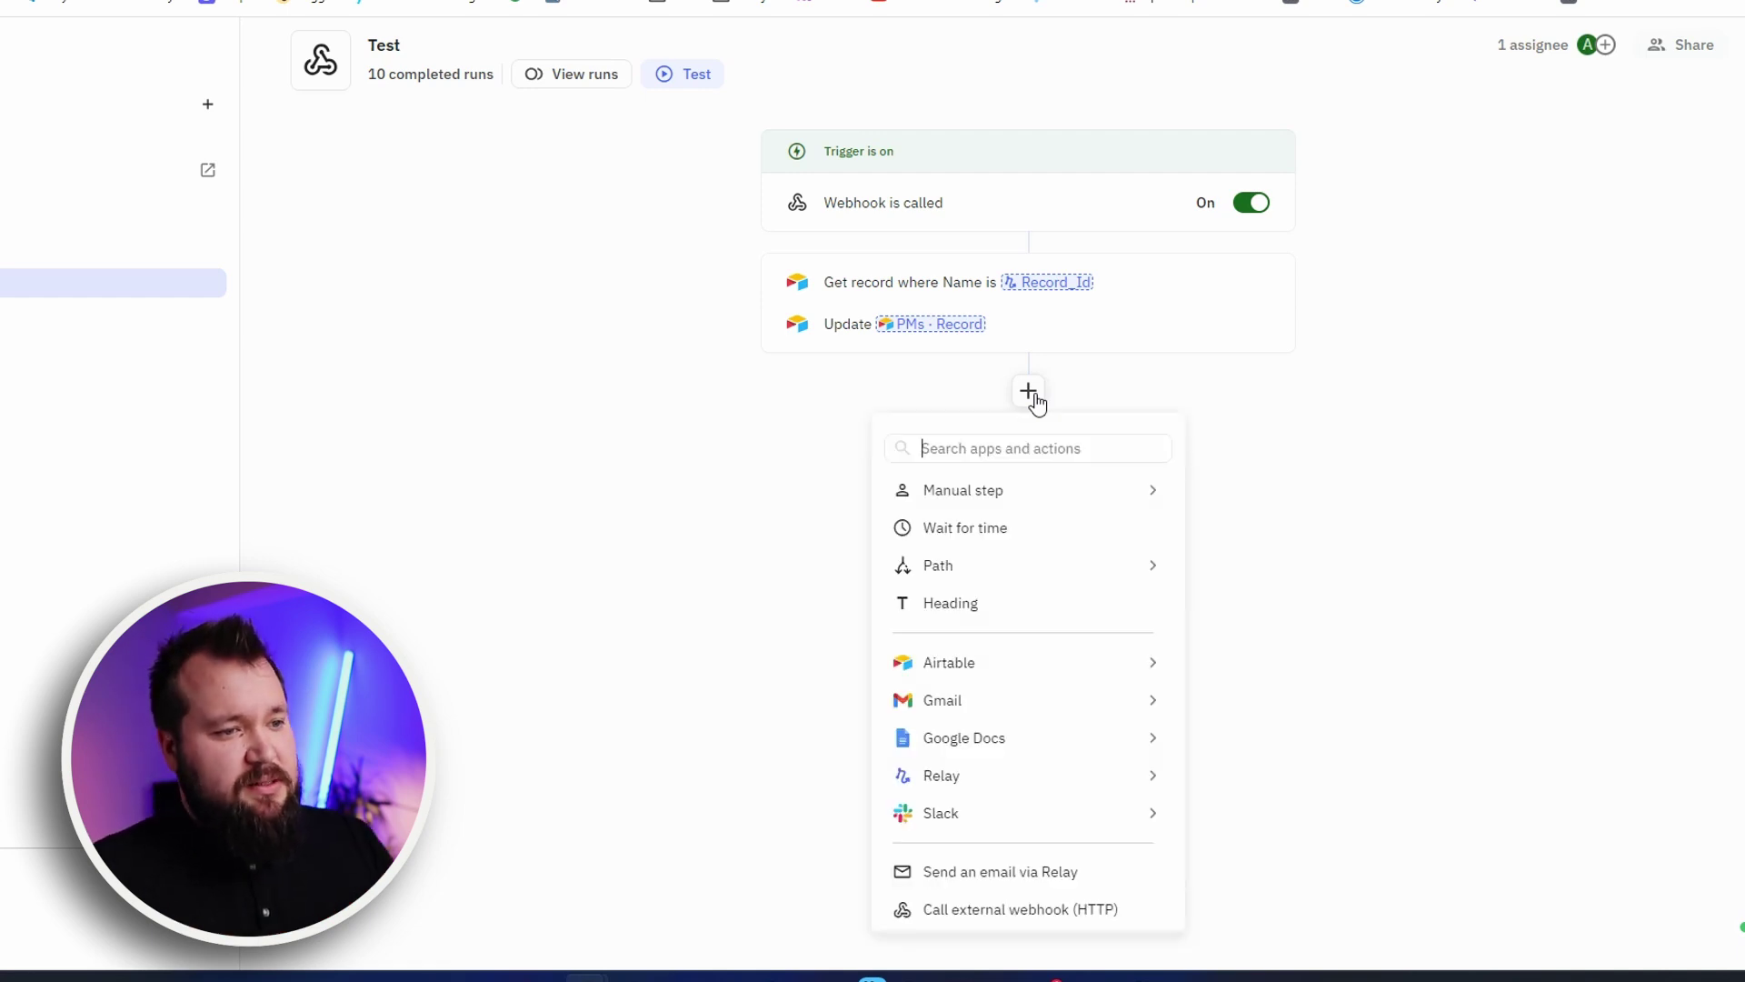
{"action": "mouse_move", "coordinate": [1005, 579]}
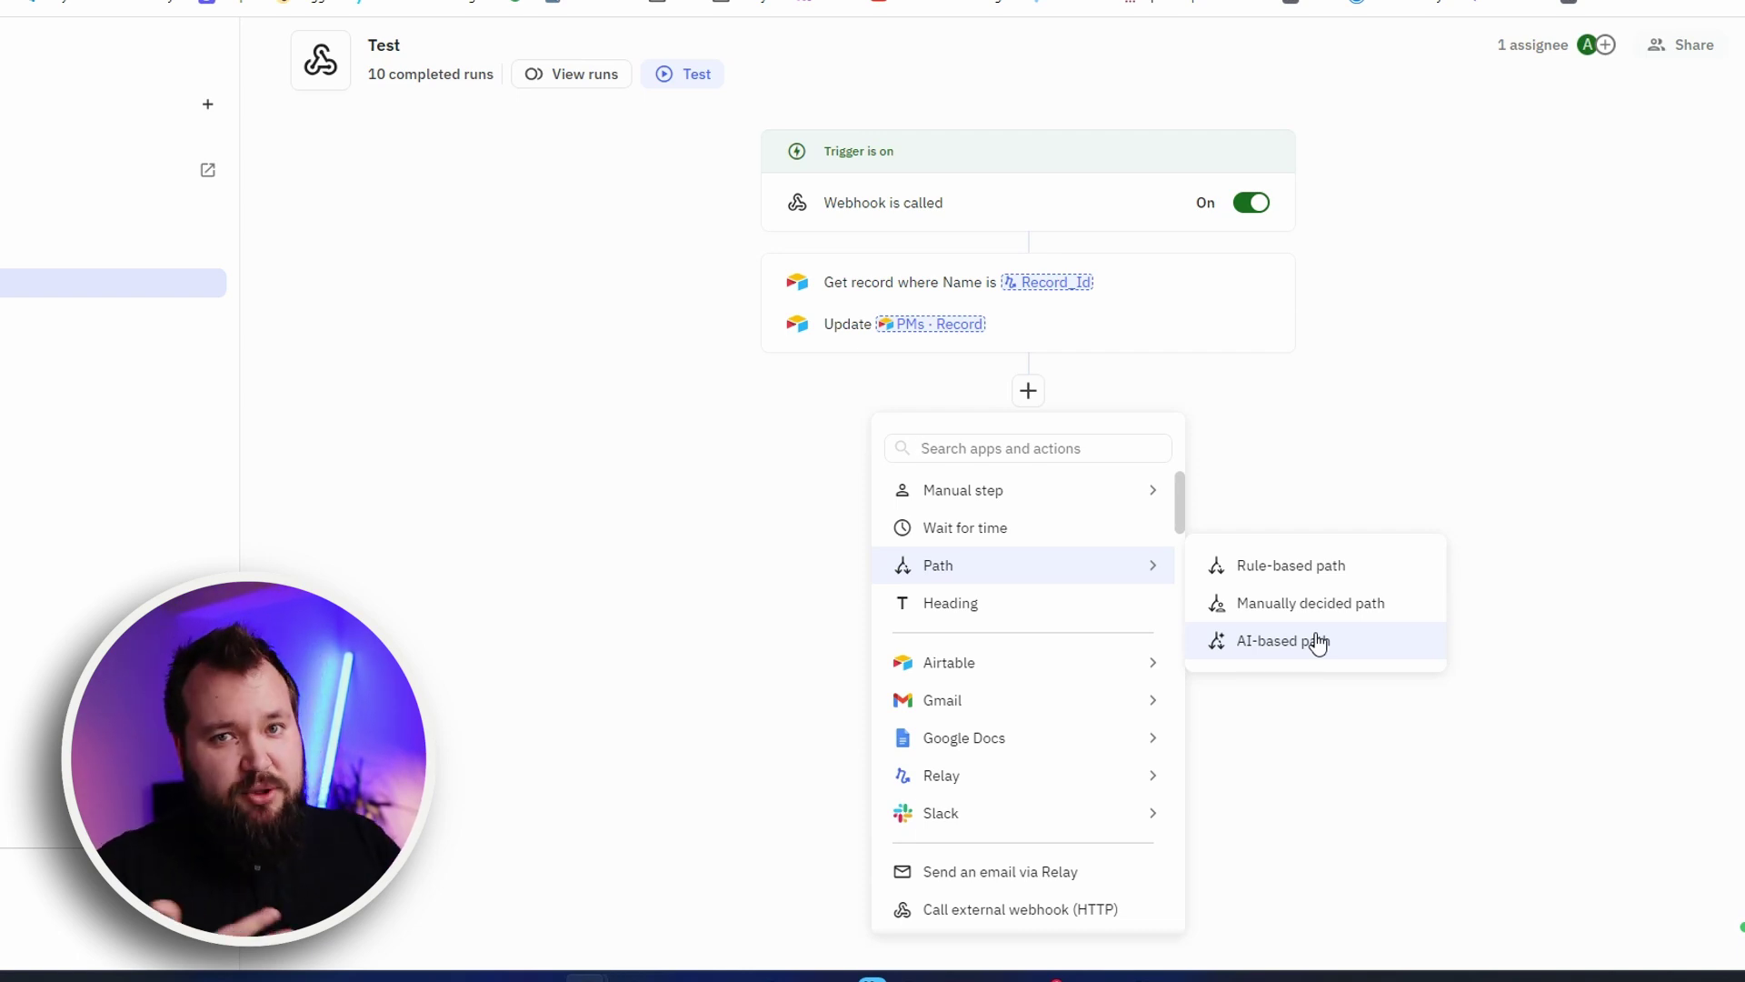
Add an AI-based path branch with the Path A hint 'If first name is tracy'
{"action": "left_click", "coordinate": [1318, 641]}
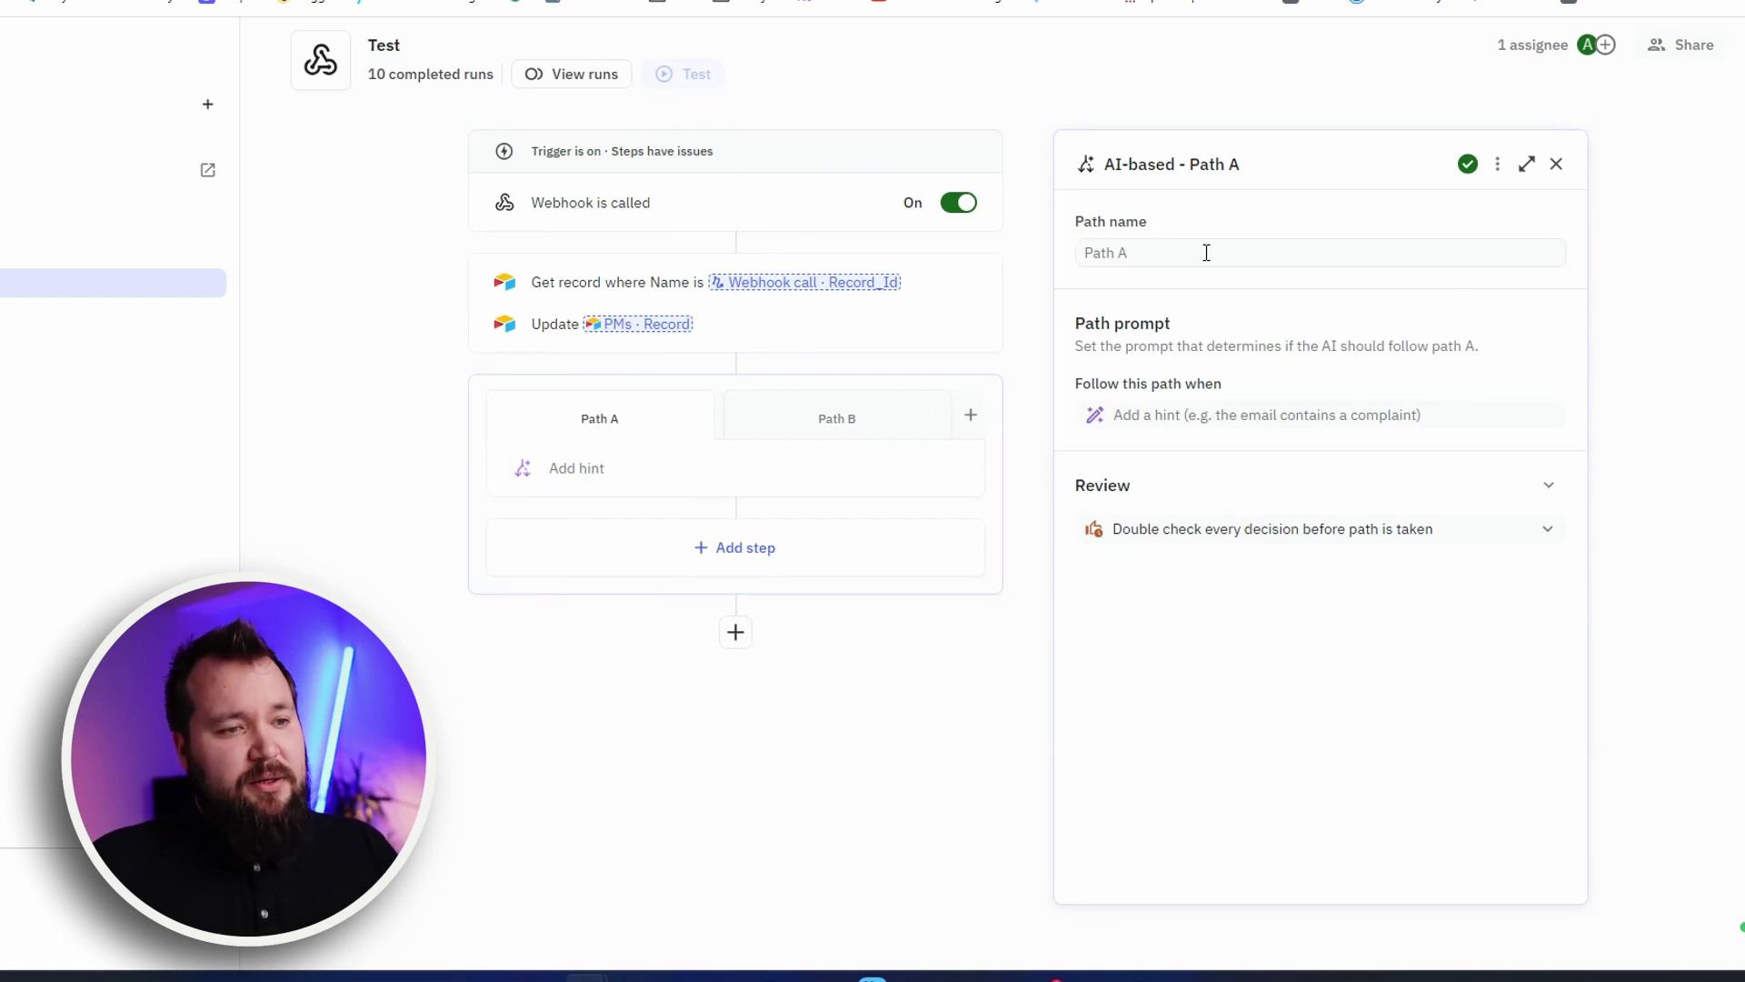
{"action": "left_click", "coordinate": [1186, 414]}
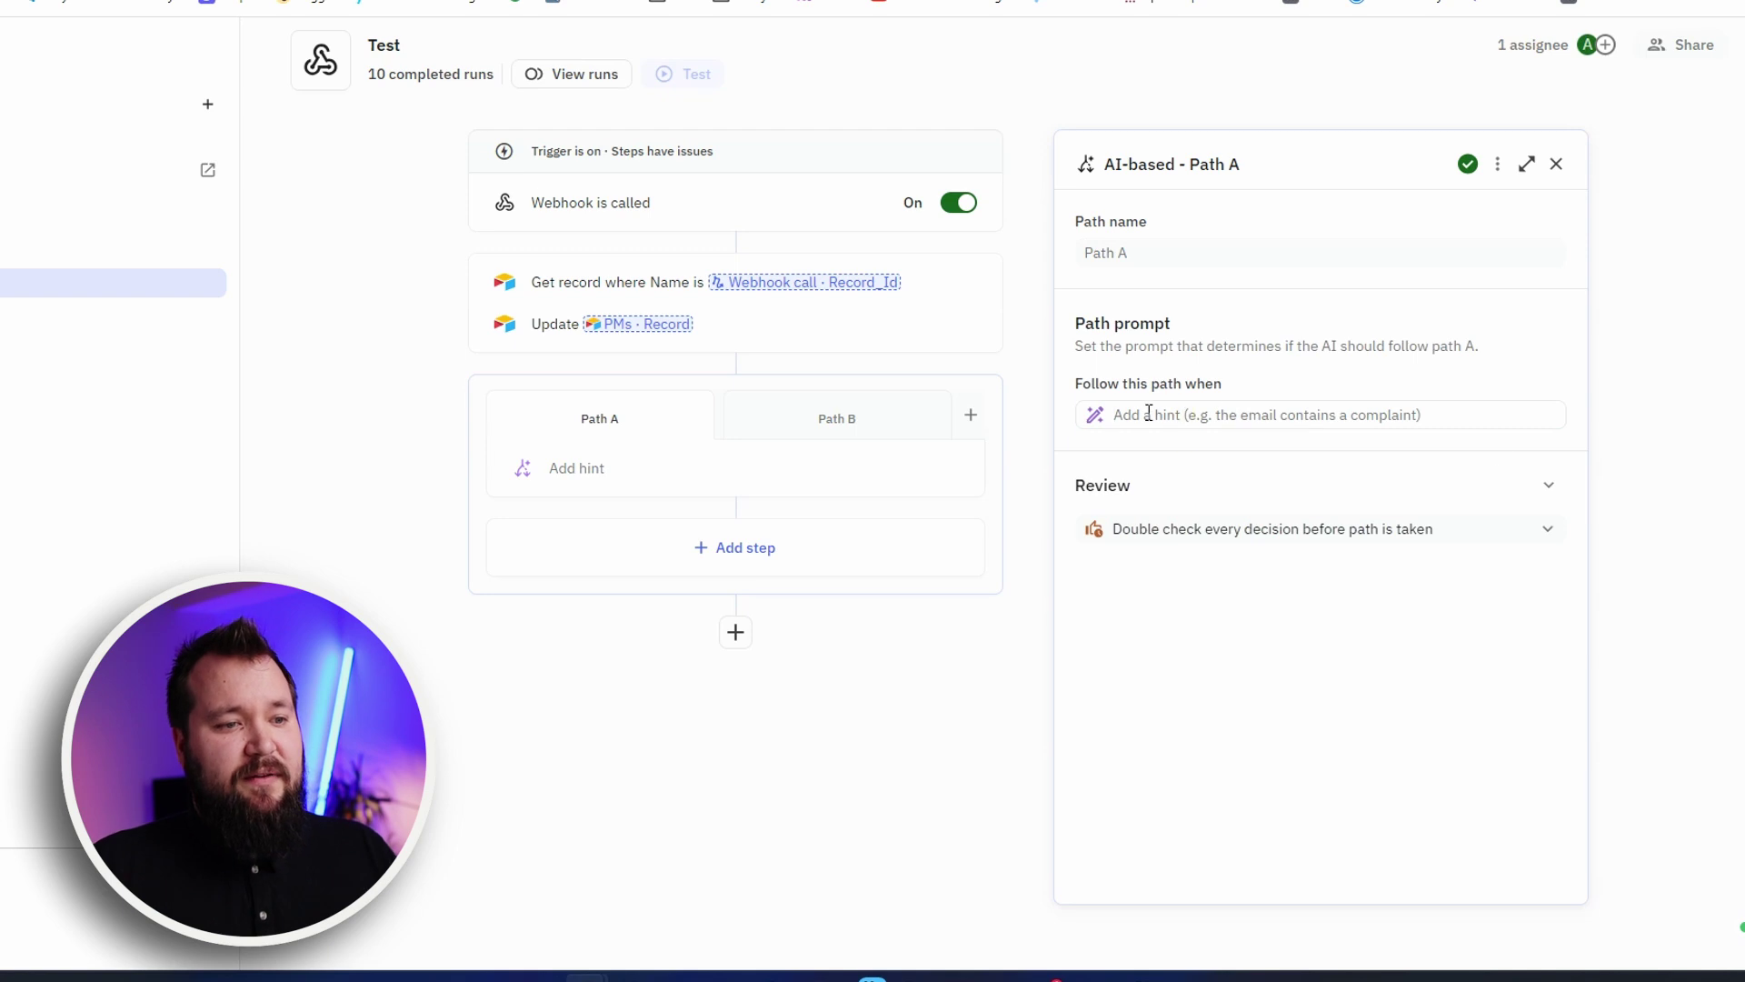
{"action": "type", "text": "If first name is tracy"}
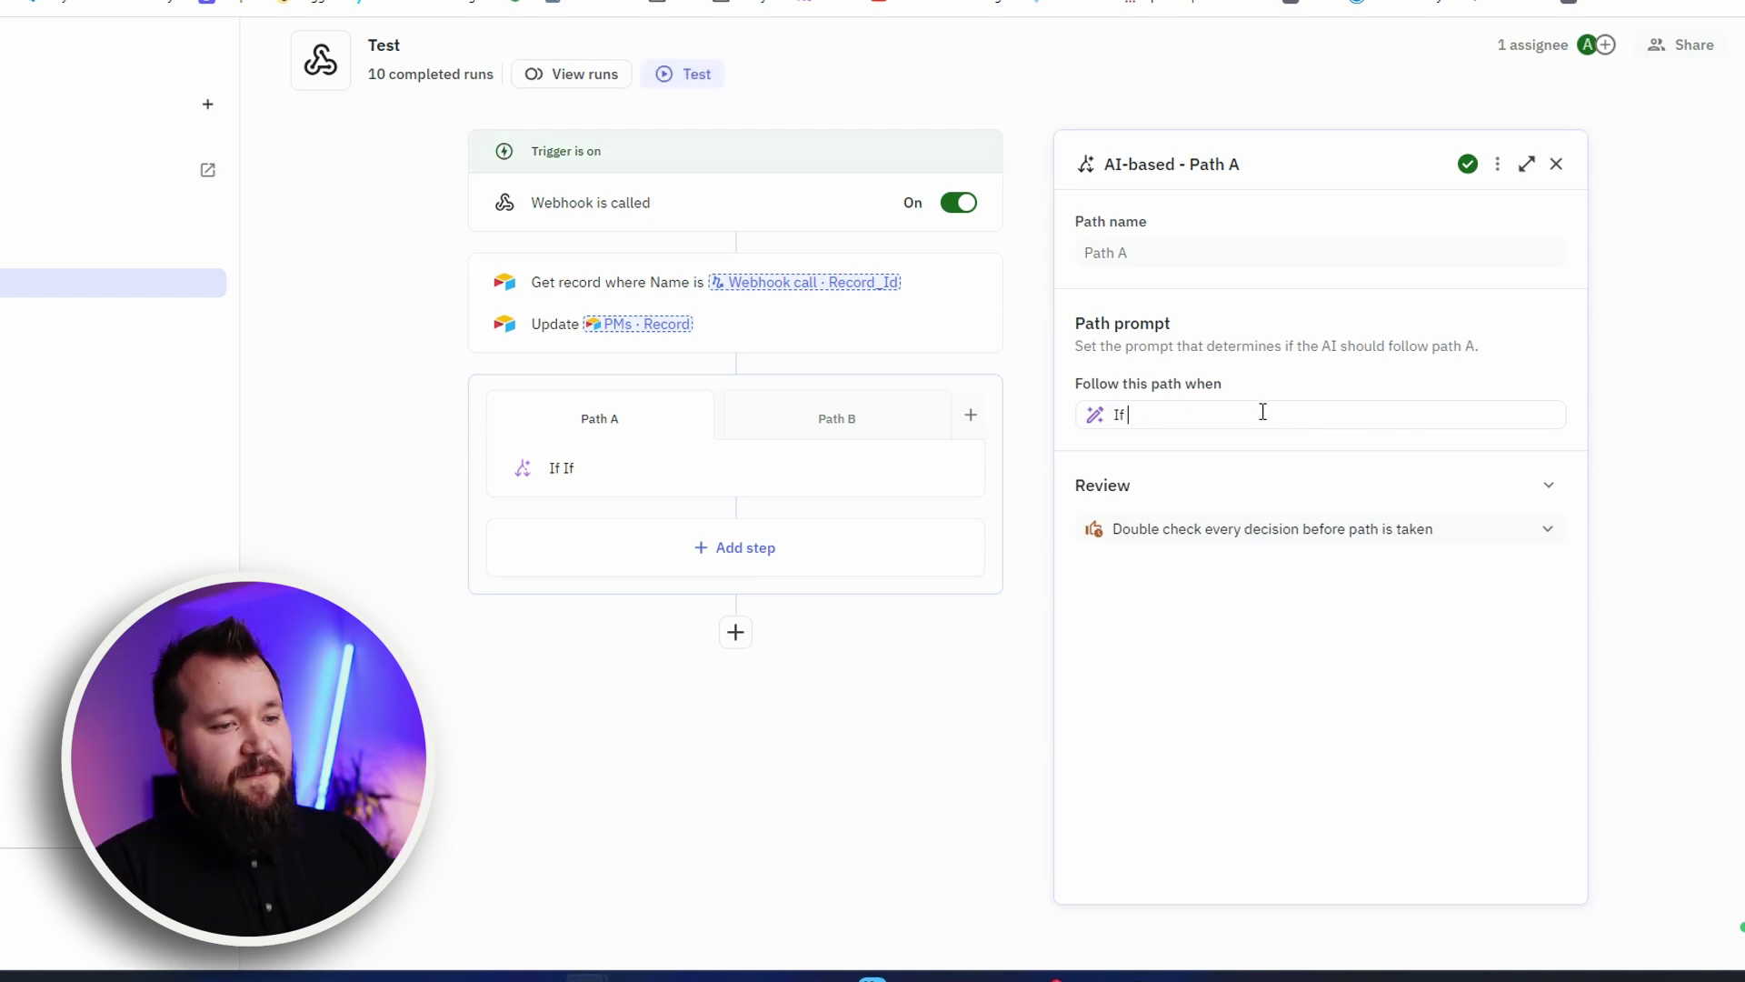
Give Path B its own prompt: 'If first name isn't tracy'
{"action": "left_click", "coordinate": [807, 420]}
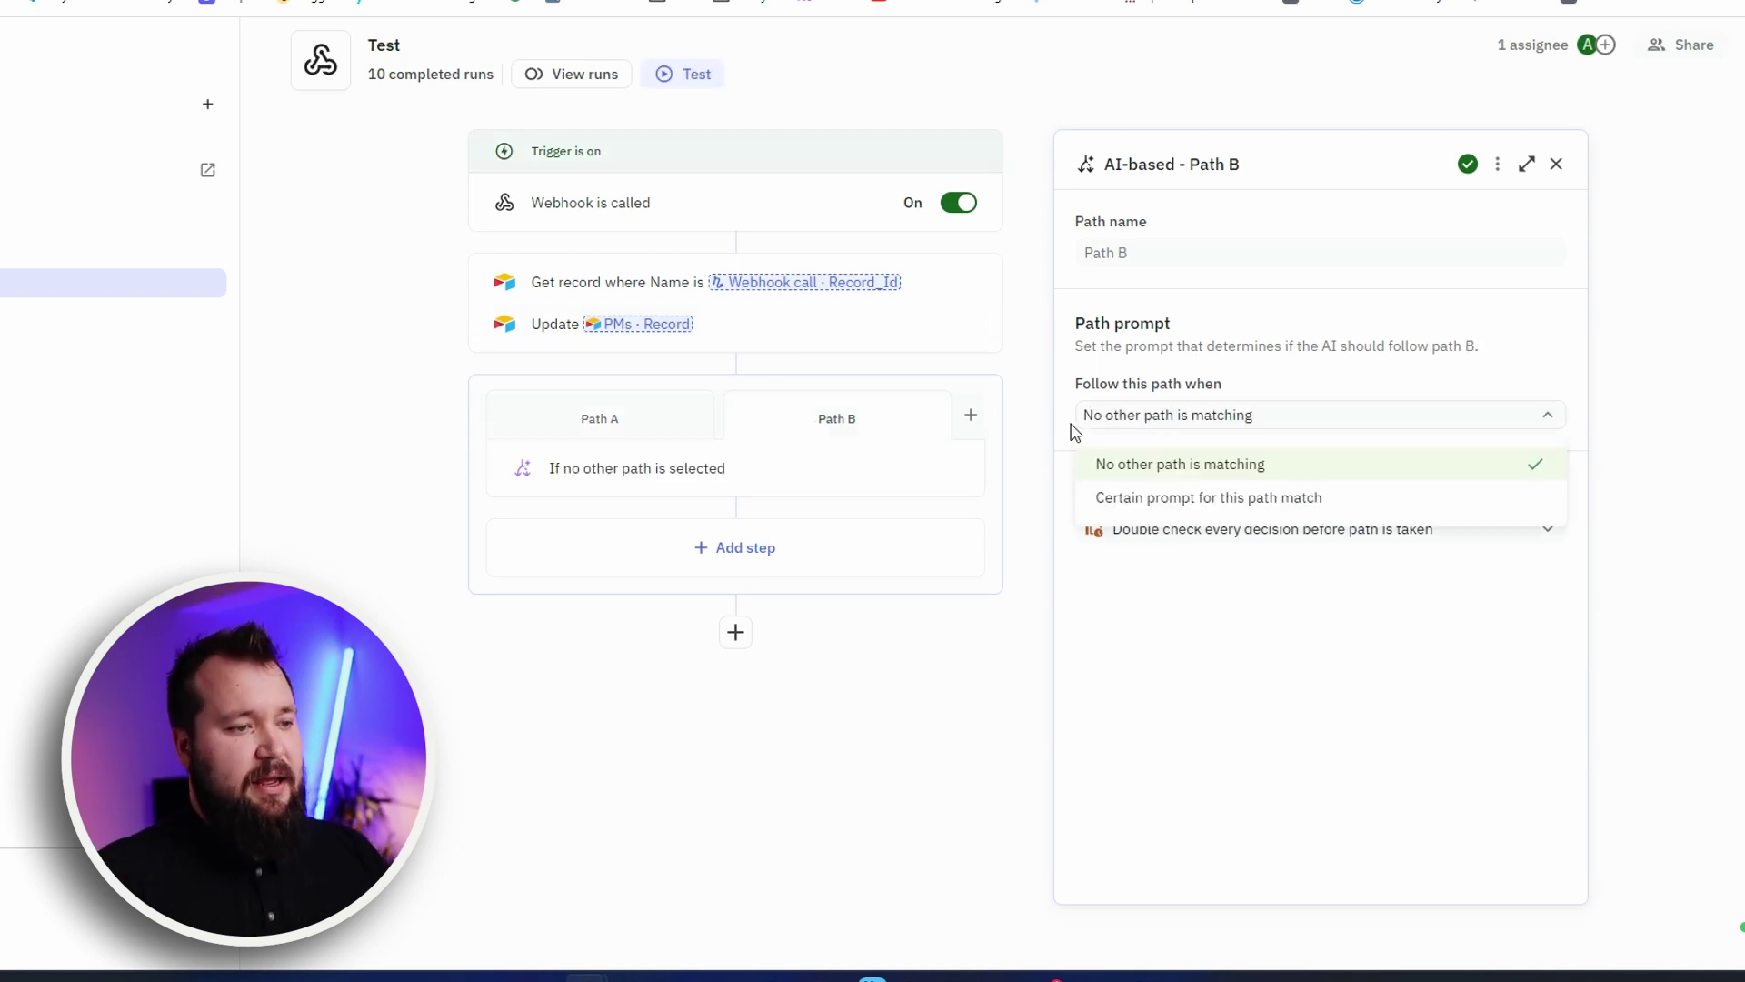
{"action": "left_click", "coordinate": [1169, 498]}
{"action": "left_click", "coordinate": [1171, 491]}
{"action": "type", "text": "If fir"}
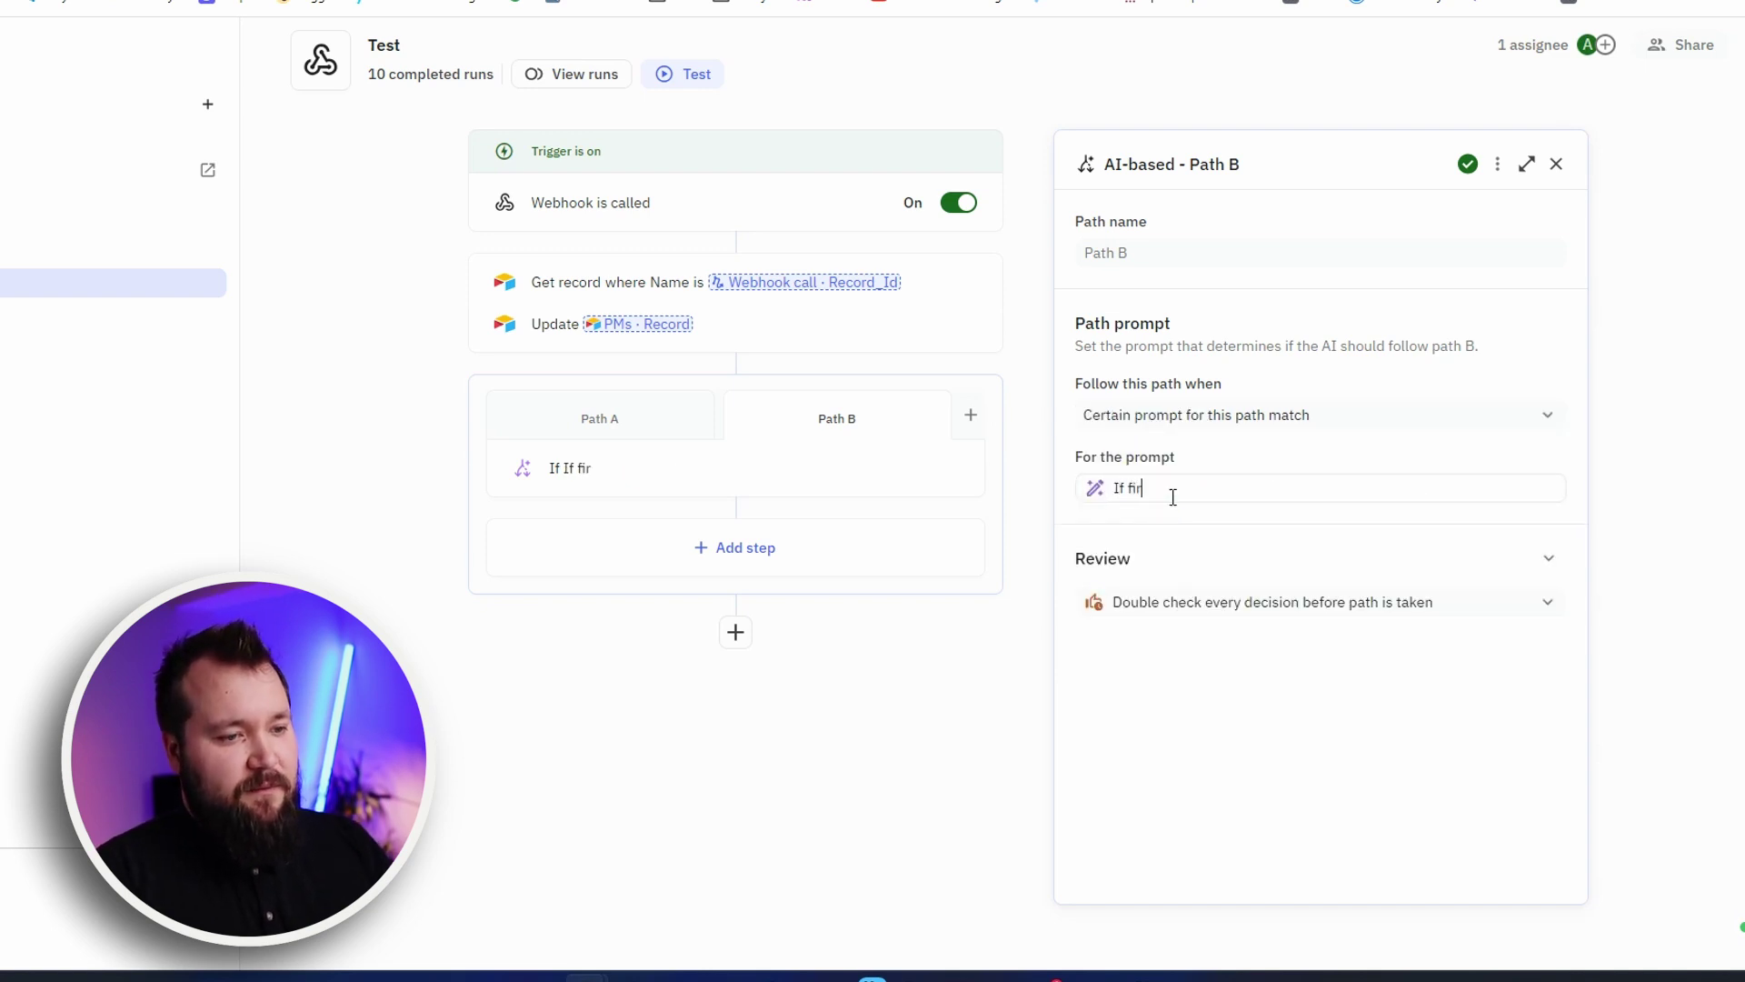
{"action": "type", "text": "st name isn't tracy"}
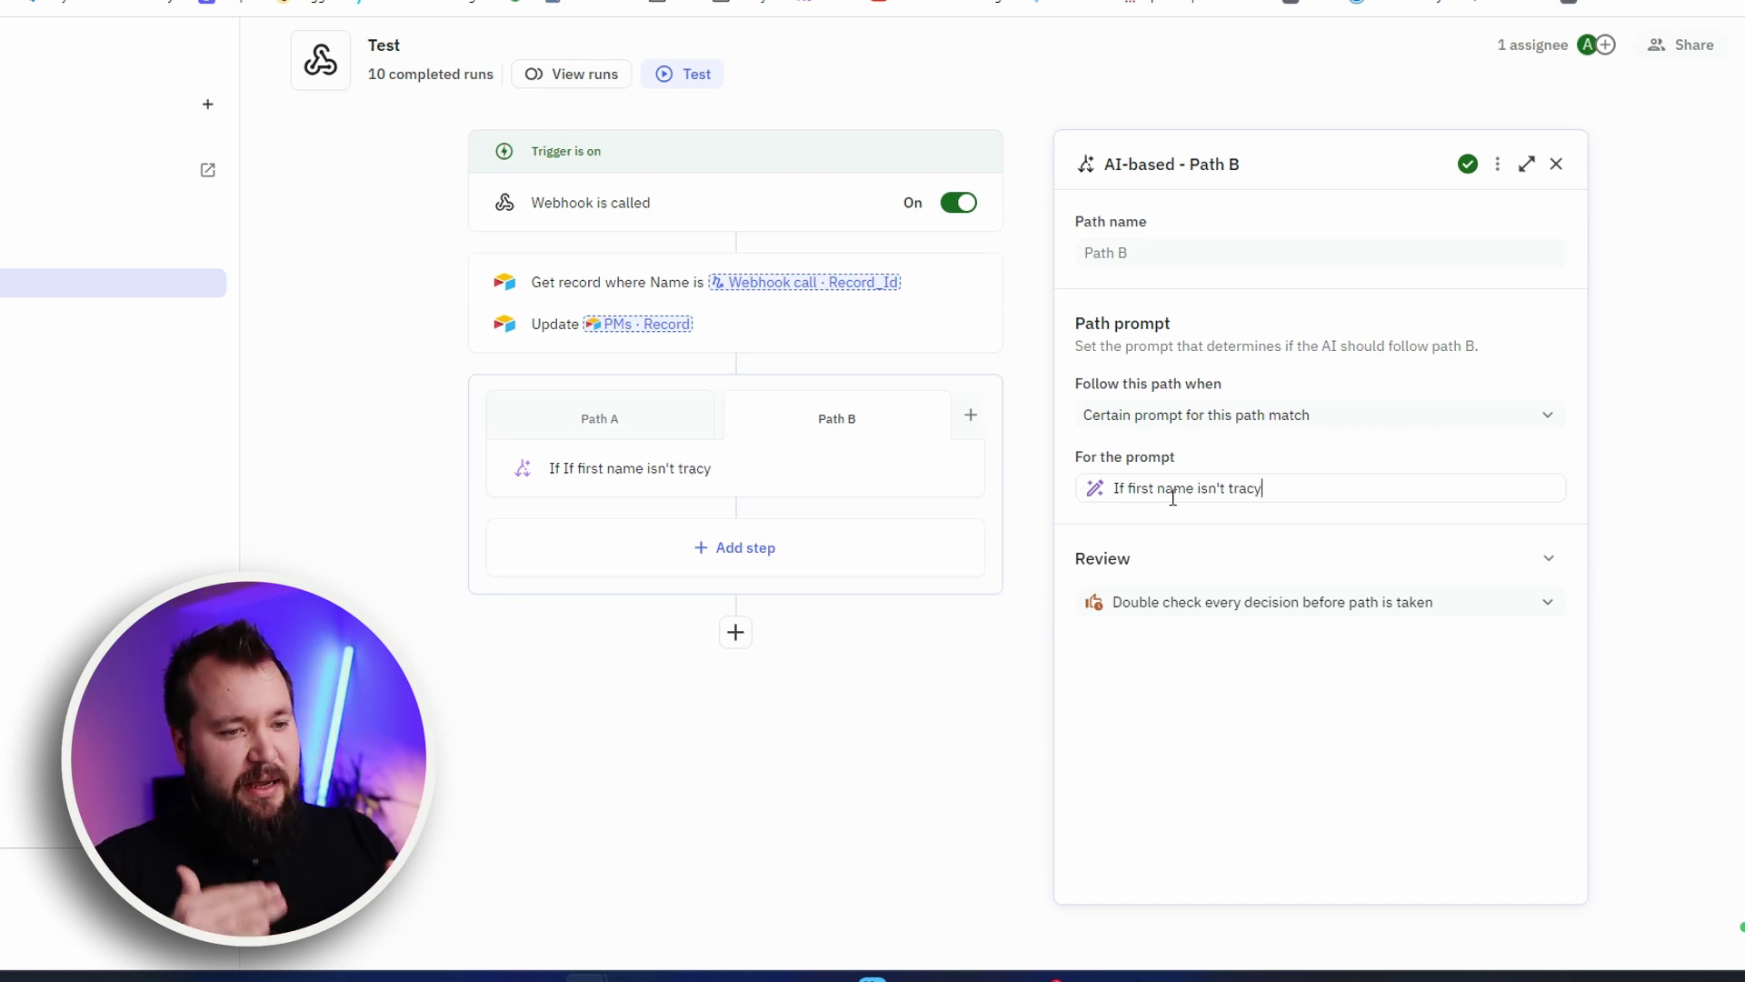
Duplicate the Update step and move the copy into Path B
{"action": "left_click", "coordinate": [992, 323]}
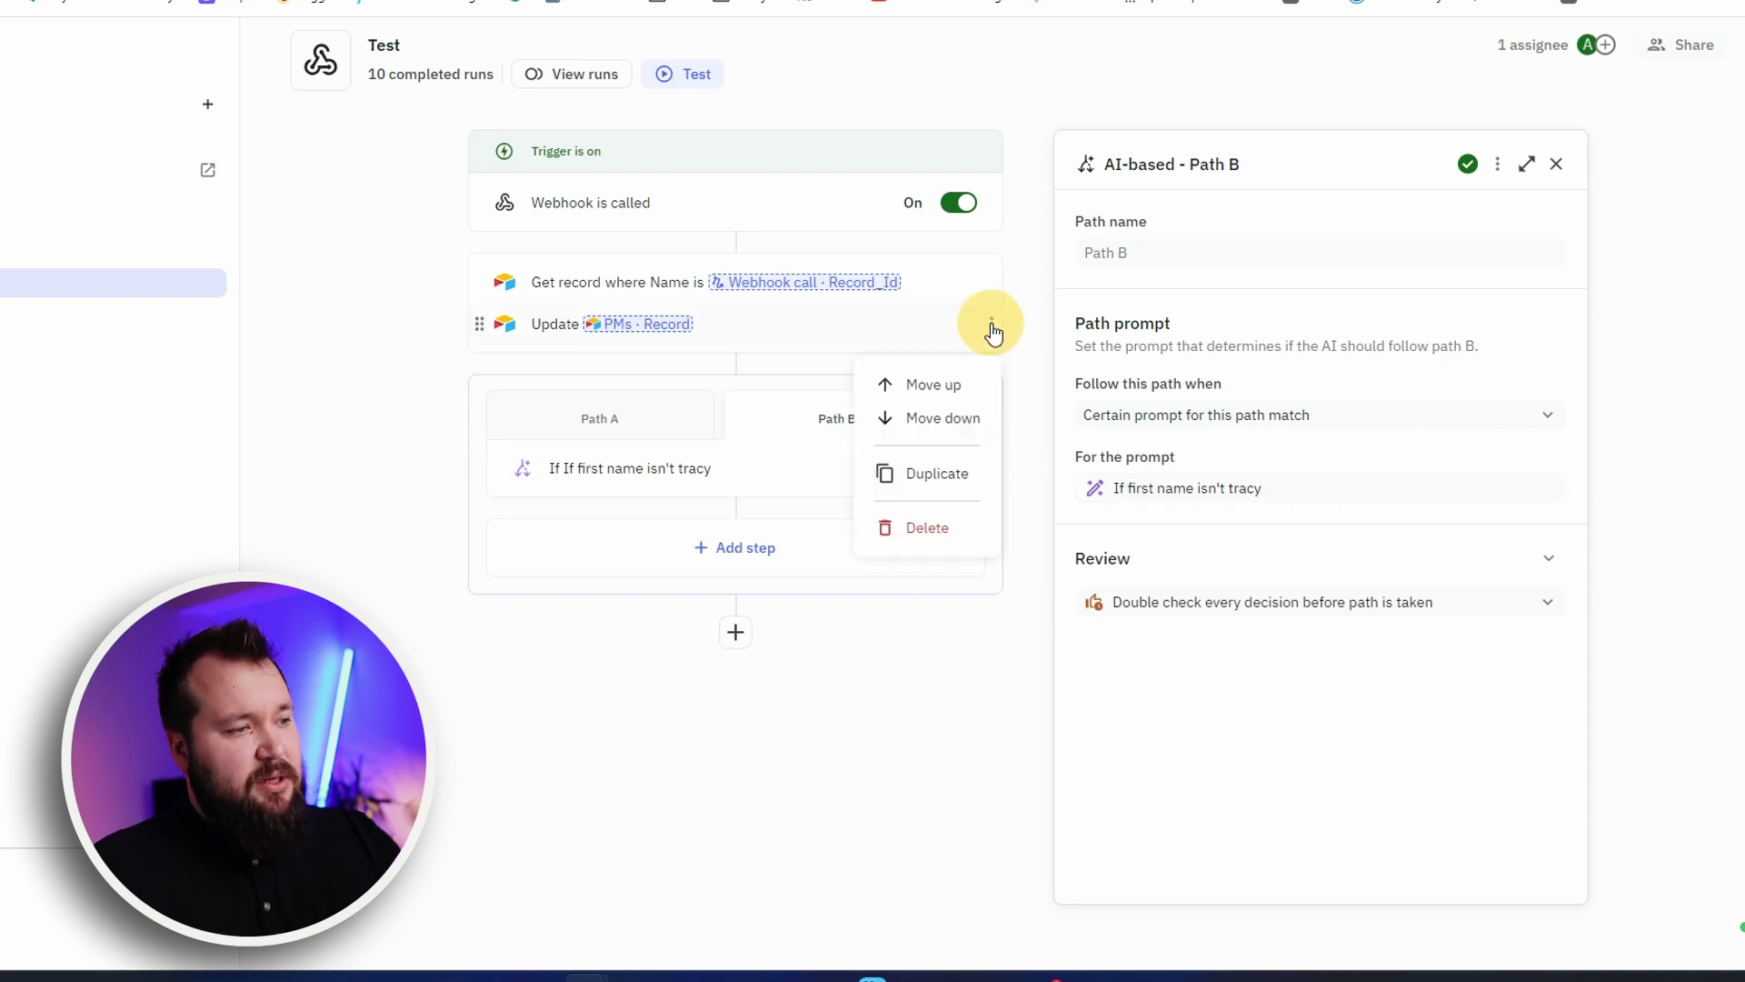
{"action": "left_click", "coordinate": [946, 474]}
{"action": "left_click_drag", "start_coordinate": [560, 365], "coordinate": [639, 586]}
Extend Path B's Last Name extraction: 'to be capitalized and have a heart emoji infront of it'
{"action": "left_click", "coordinate": [784, 556]}
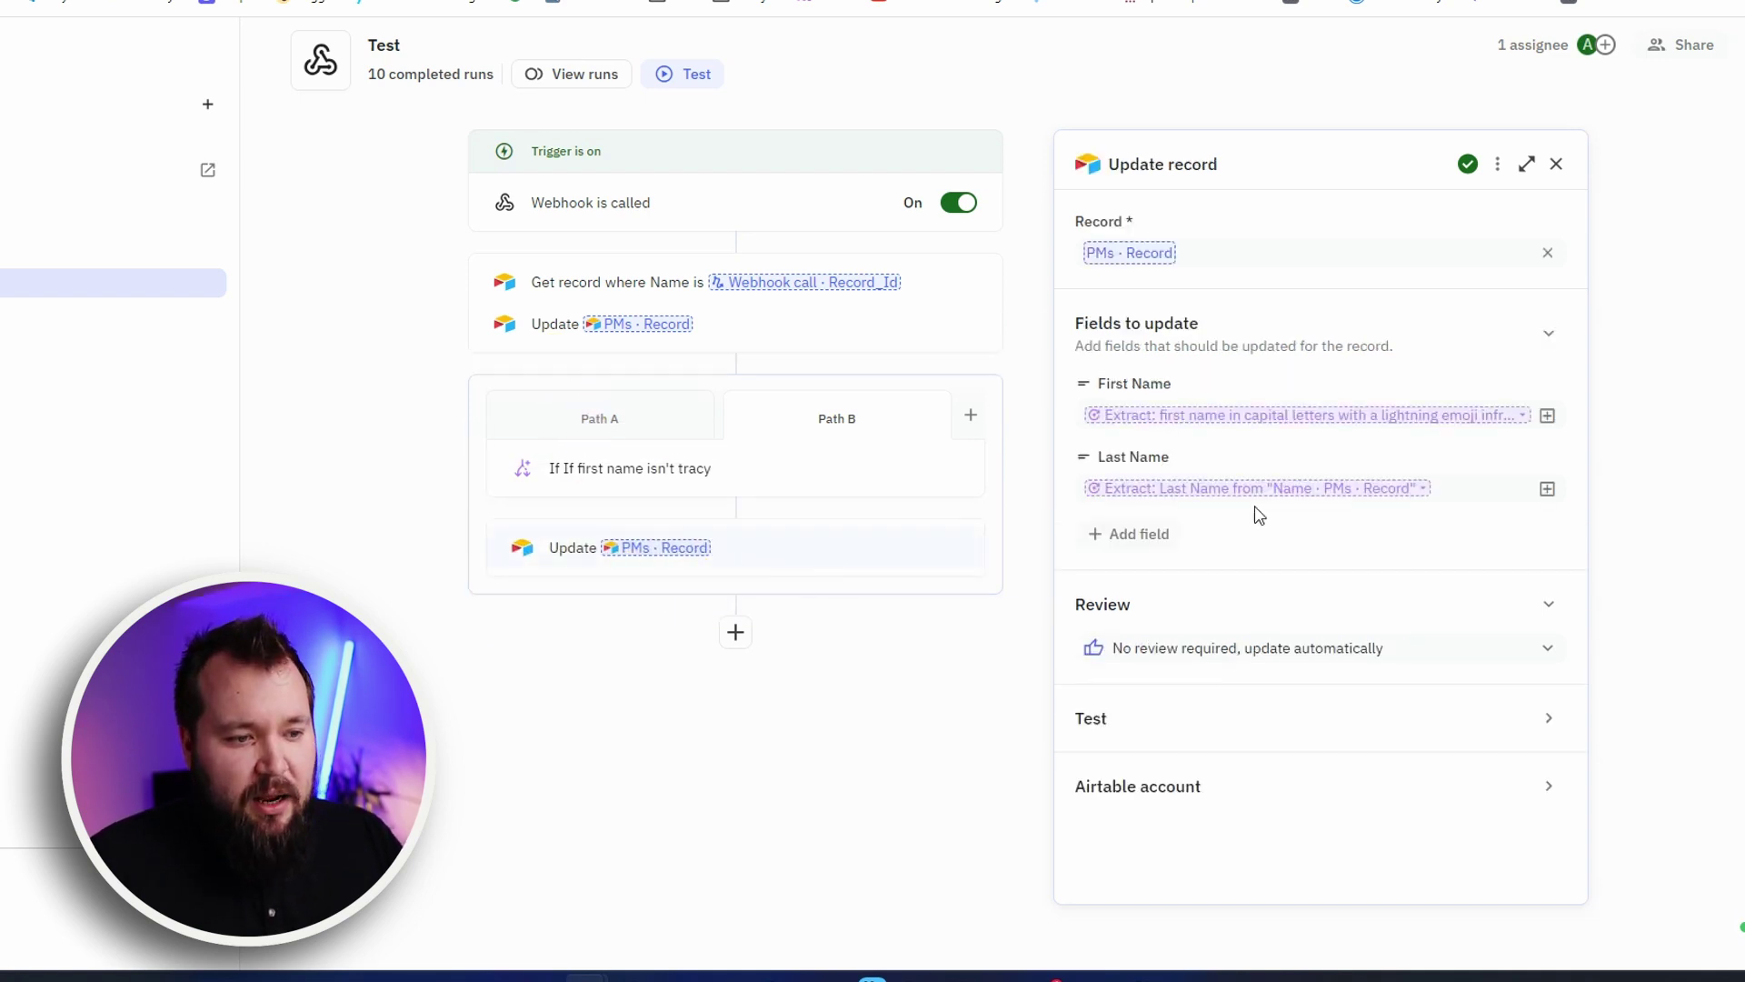
{"action": "left_click", "coordinate": [1423, 491]}
{"action": "left_click", "coordinate": [1285, 584]}
{"action": "type", "text": "to be capitali"}
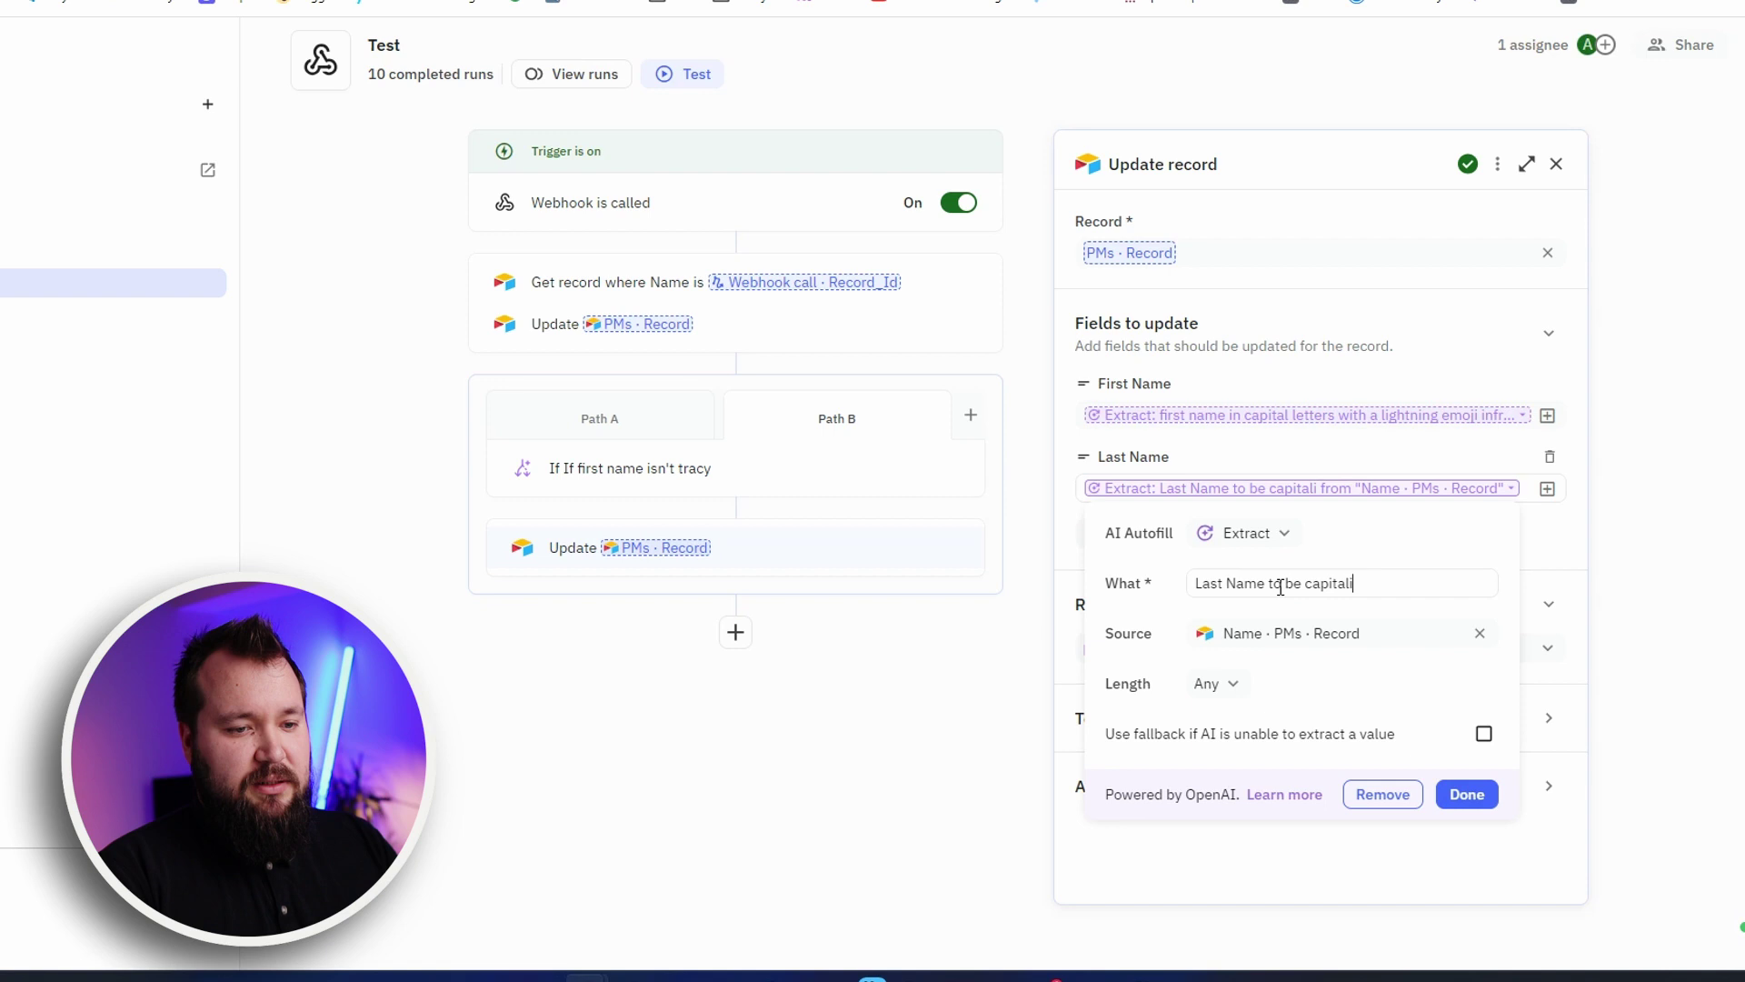
{"action": "type", "text": "zed and "}
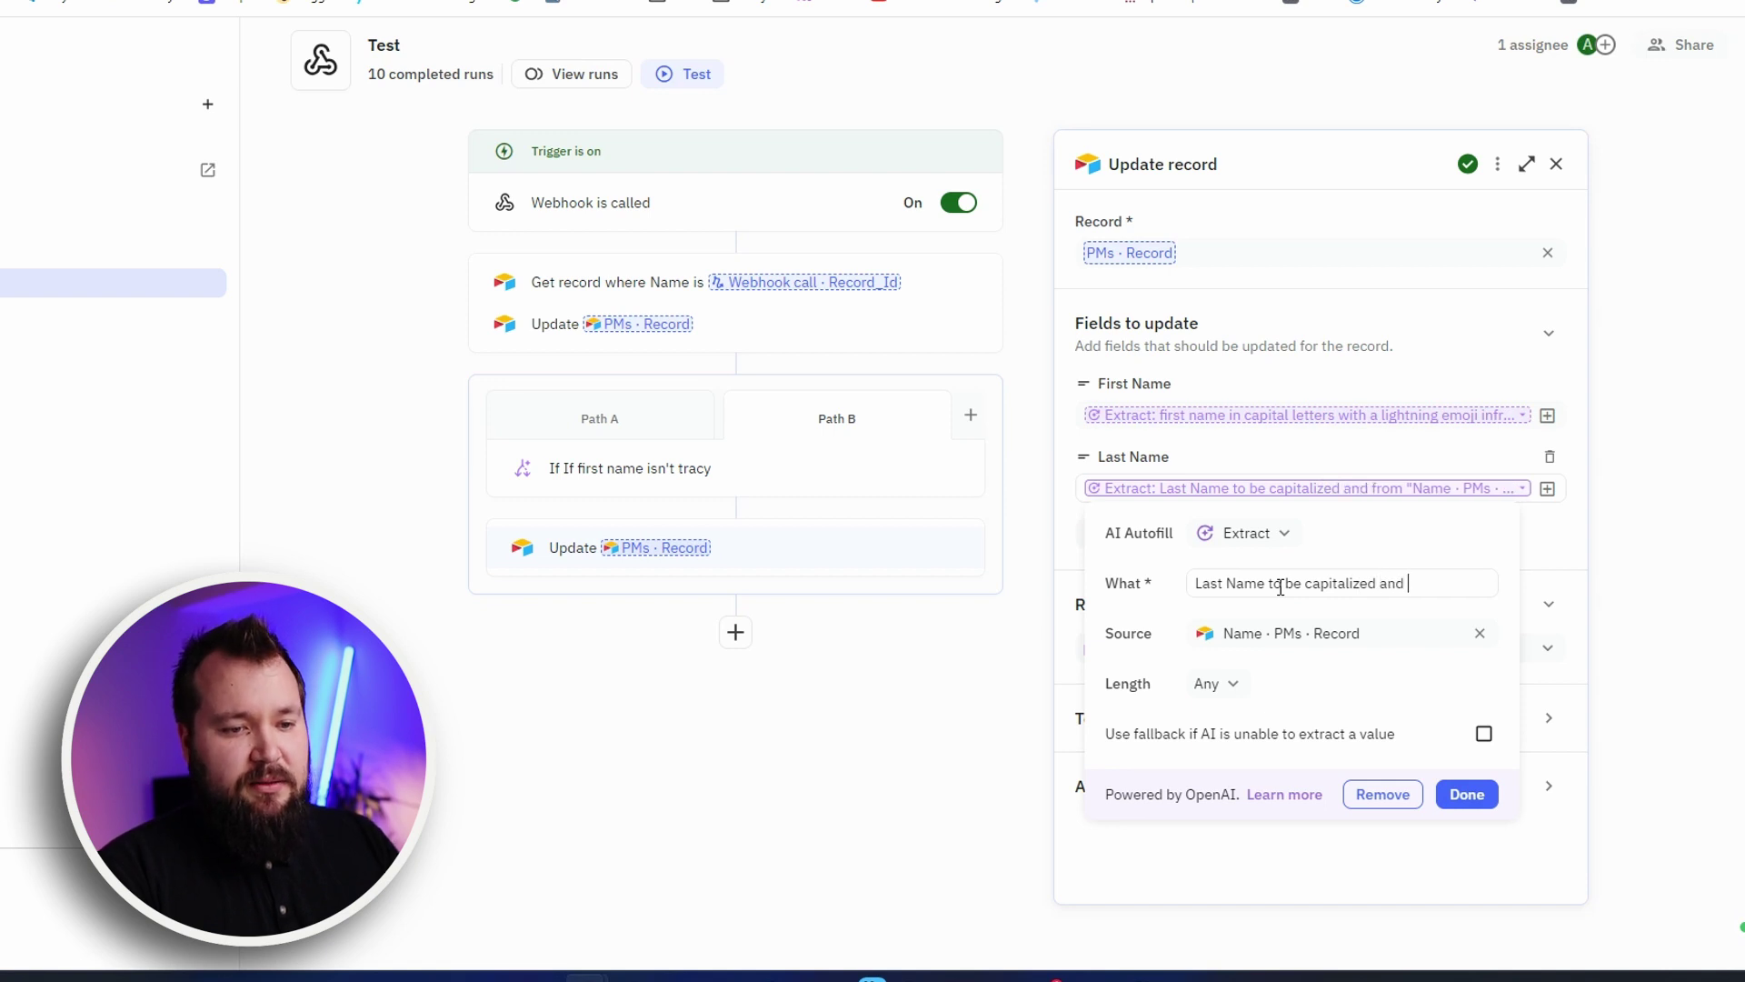
{"action": "type", "text": "have a hea"}
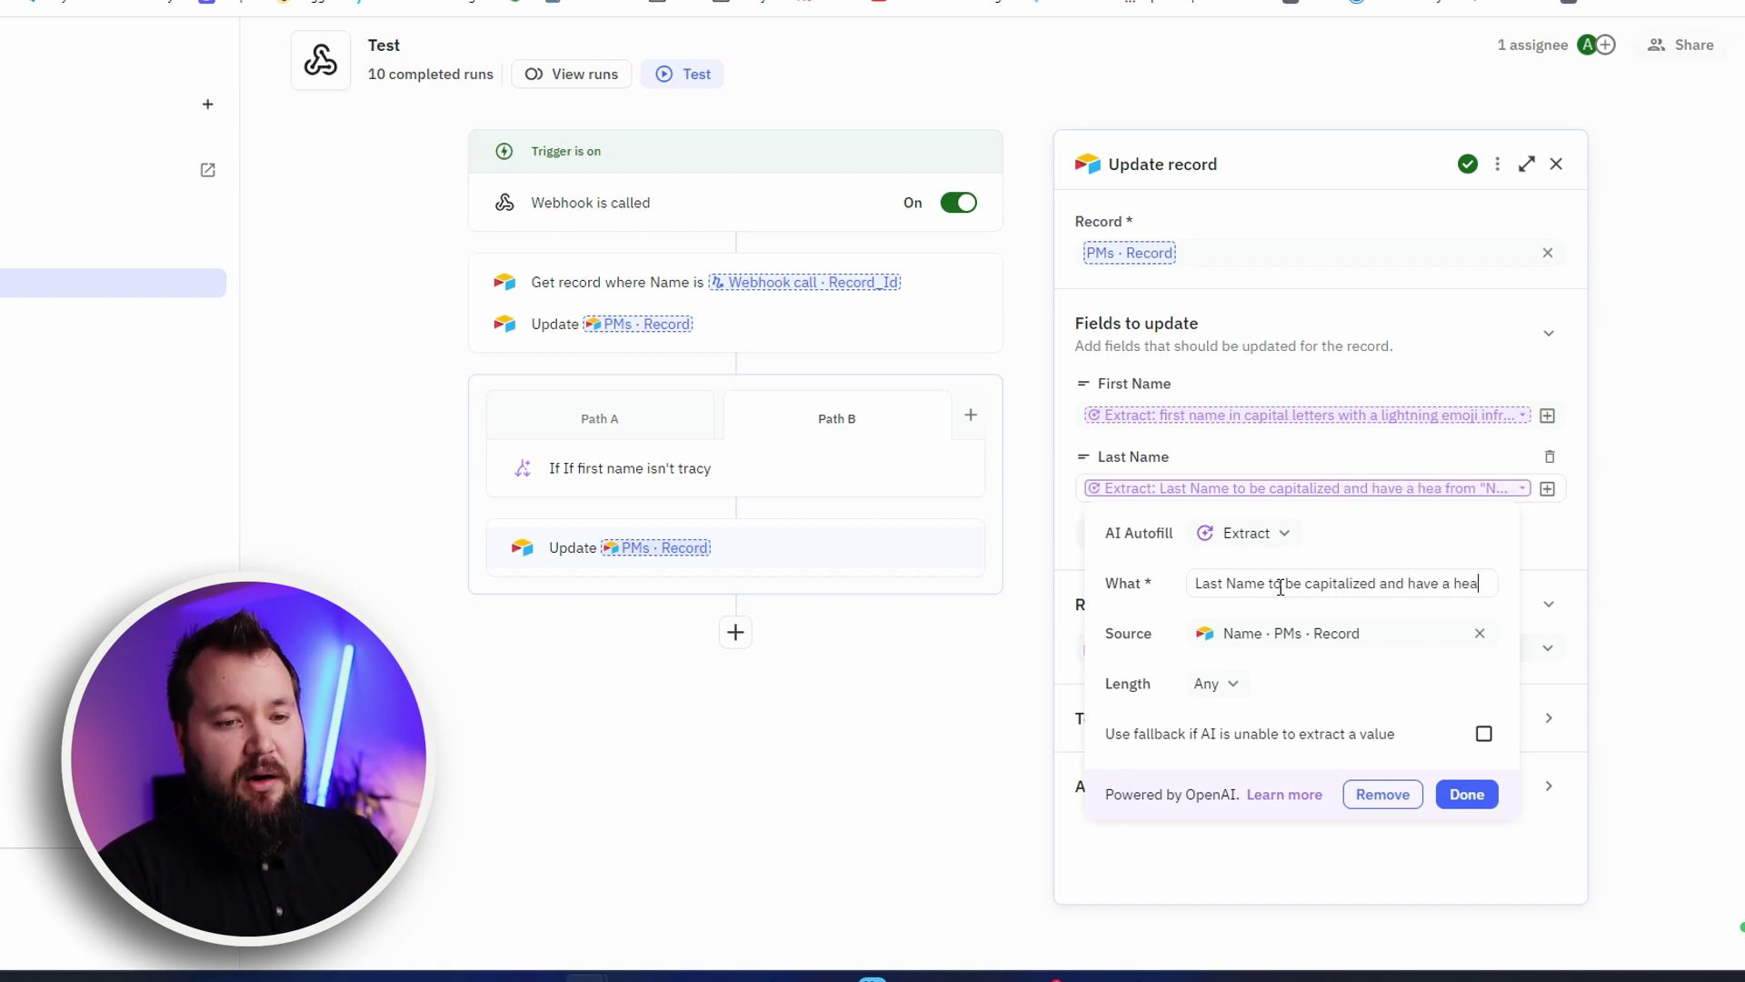
{"action": "type", "text": "rt emoji i"}
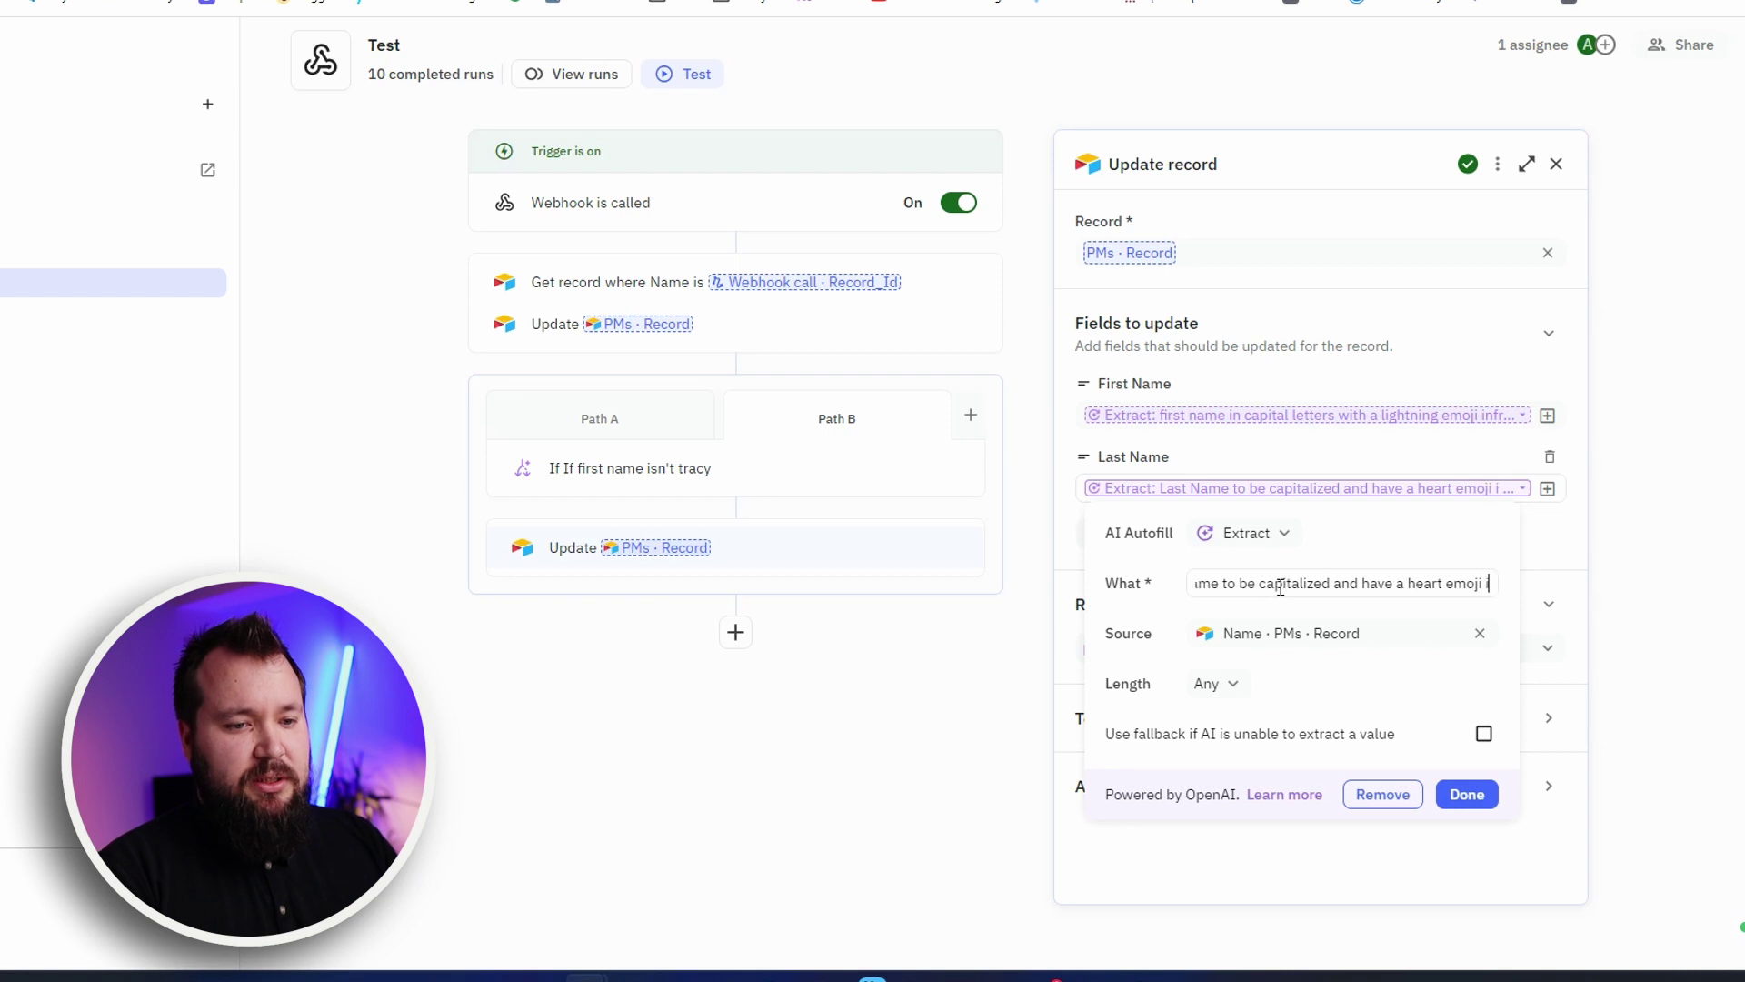
{"action": "type", "text": "nfront of it"}
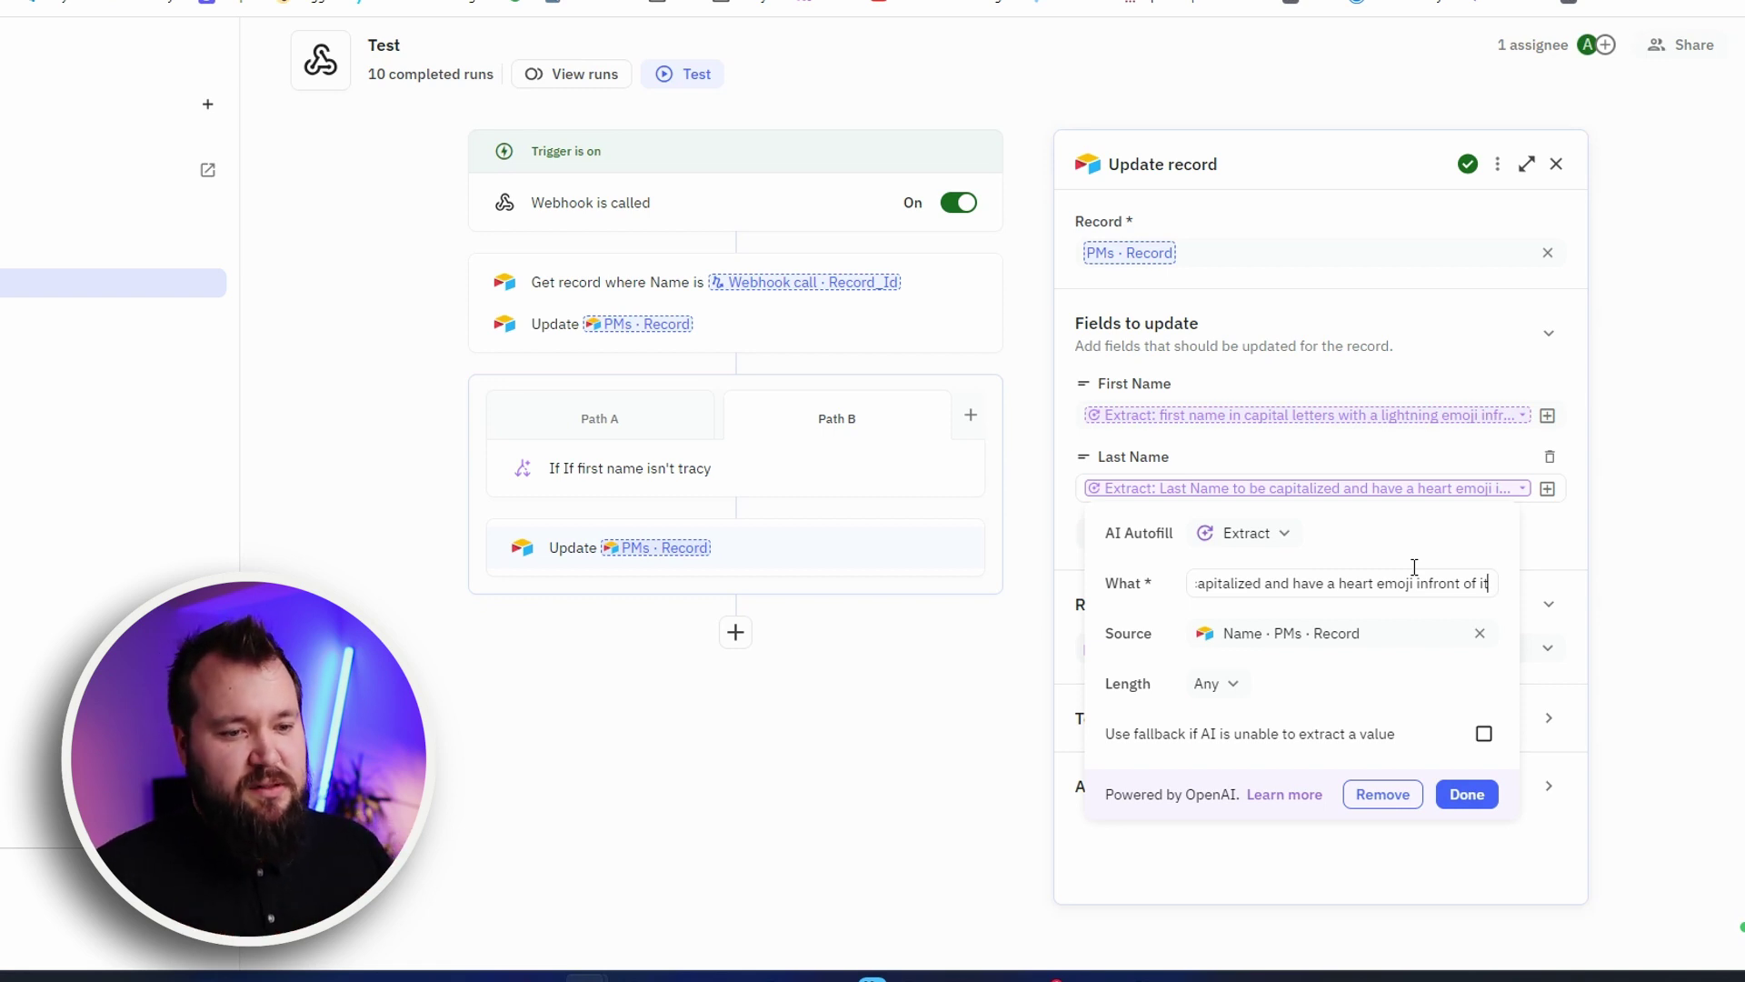
{"action": "key", "text": "Escape"}
Duplicate the Path B Update step into Path A and open the copy's settings
{"action": "left_click", "coordinate": [974, 549]}
{"action": "left_click", "coordinate": [914, 697]}
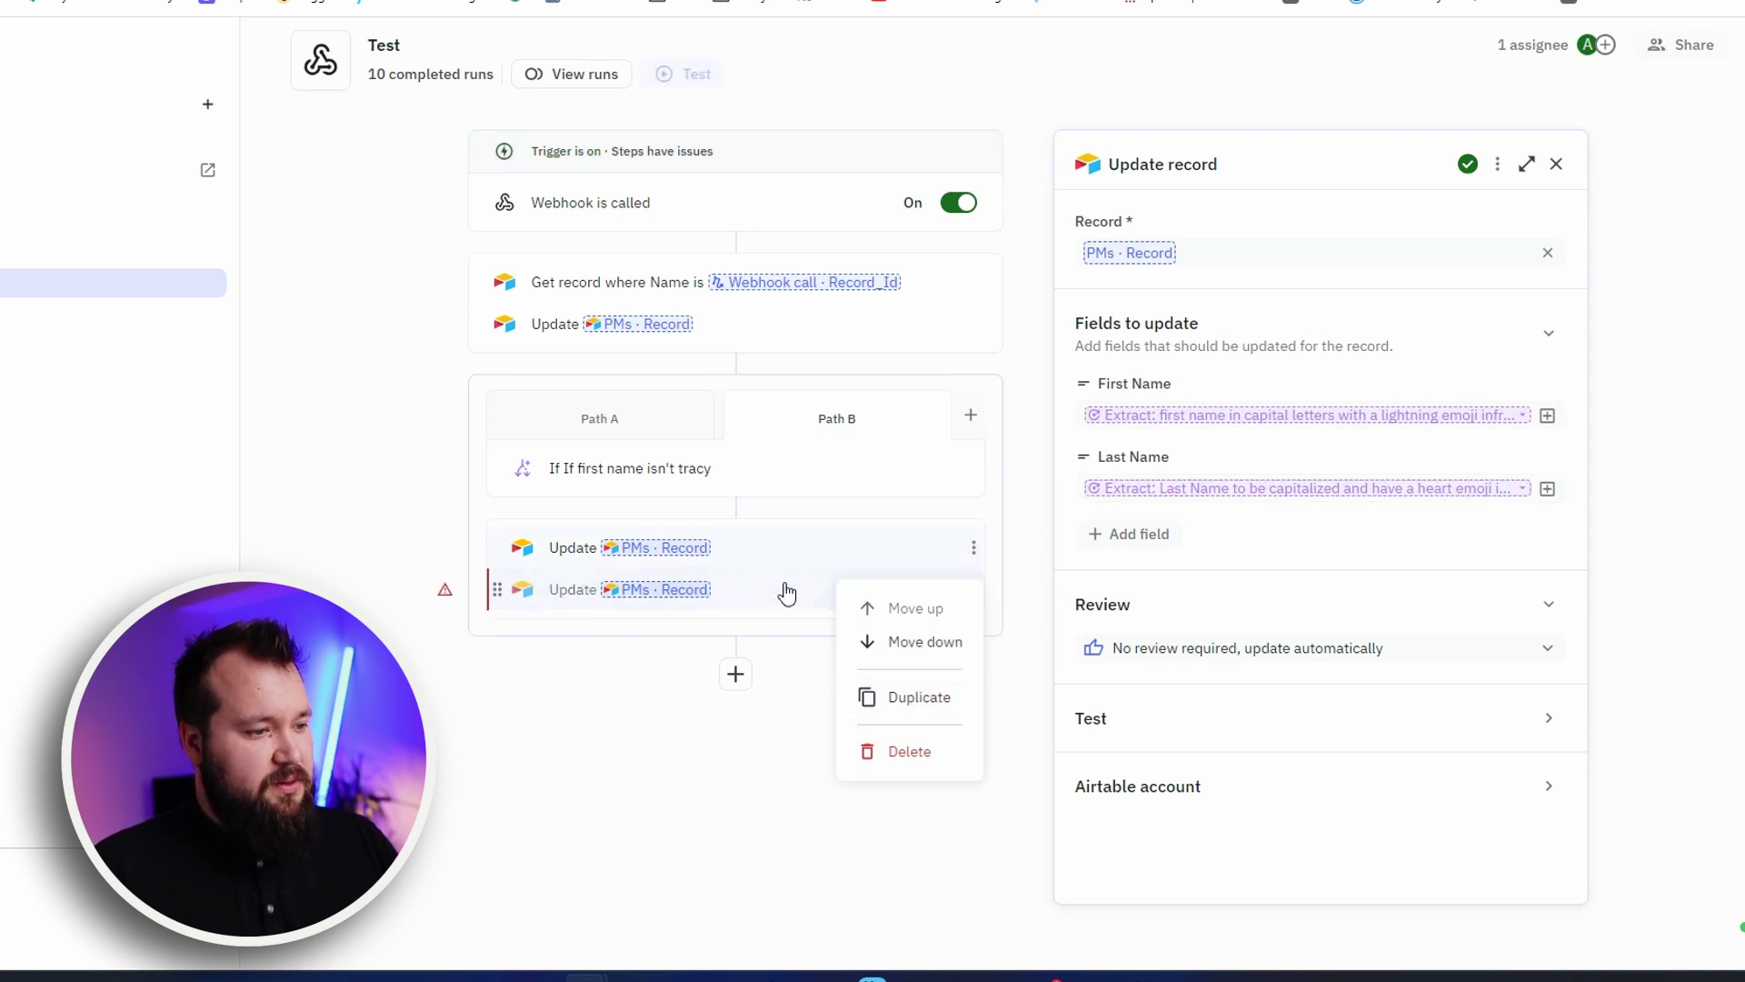
{"action": "left_click", "coordinate": [864, 572]}
{"action": "left_click_drag", "start_coordinate": [497, 589], "coordinate": [584, 558]}
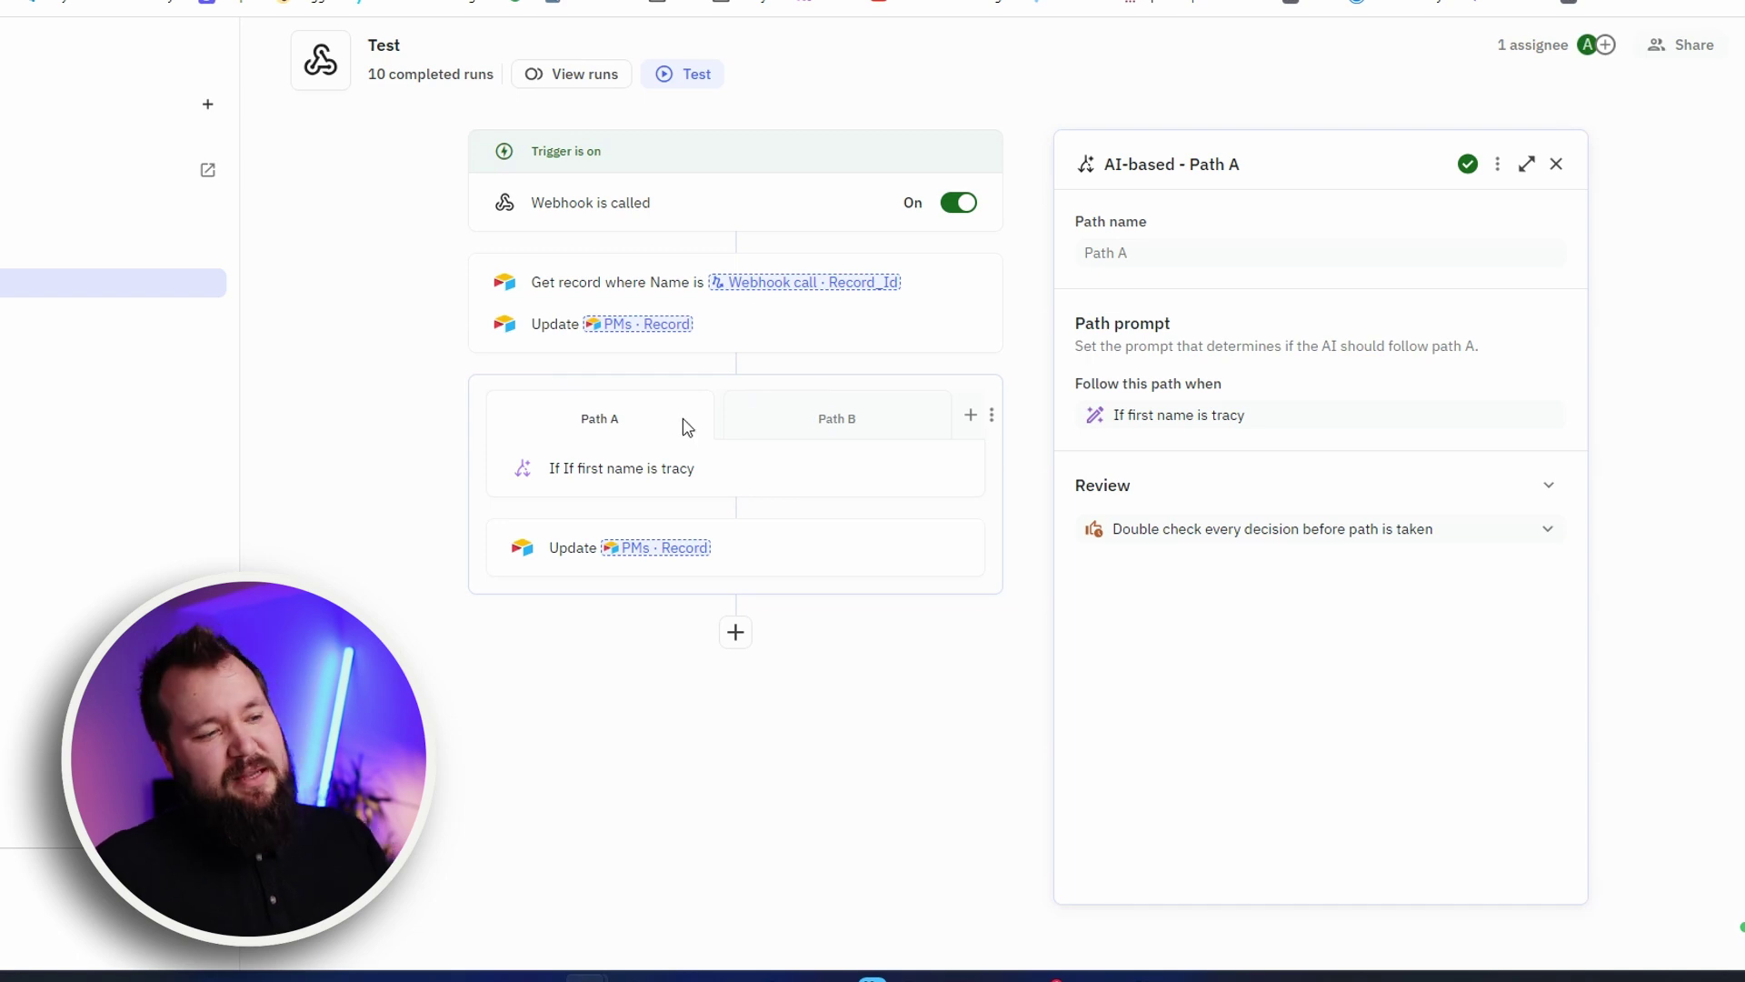
{"action": "left_click", "coordinate": [936, 768]}
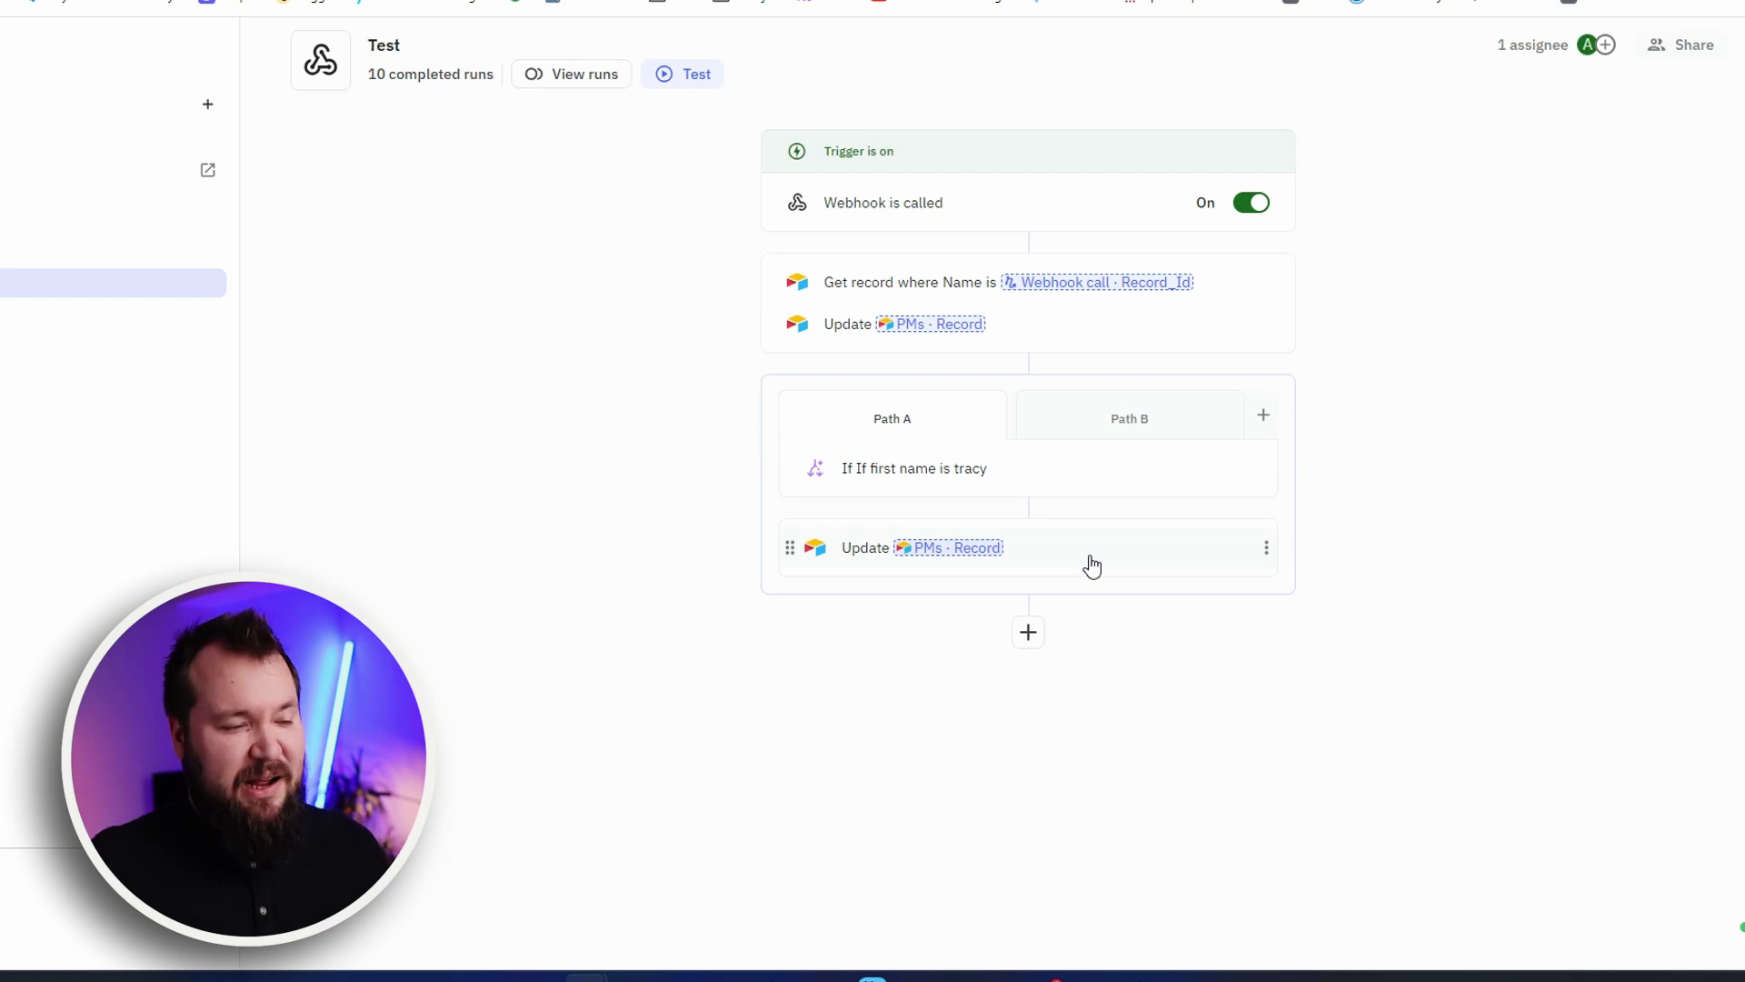
{"action": "left_click", "coordinate": [1057, 550]}
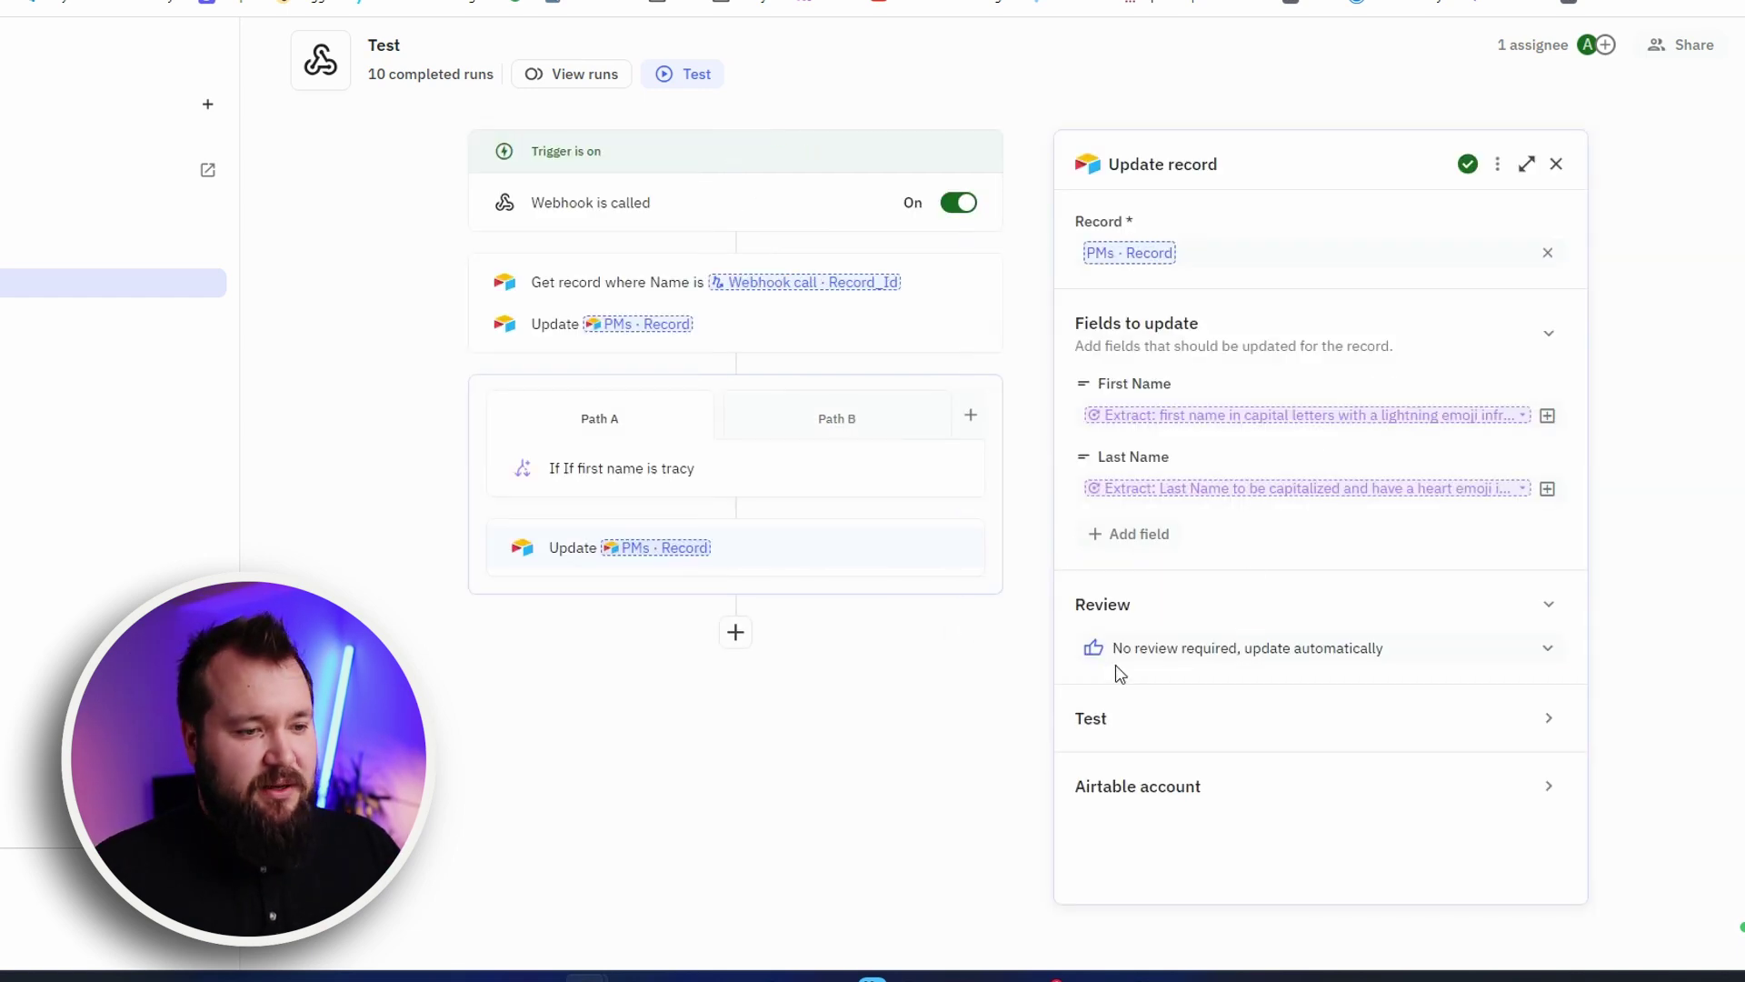
Replace Path A's Last Name extraction prompt with 'Only include first letter of last name'
{"action": "left_click", "coordinate": [1489, 491]}
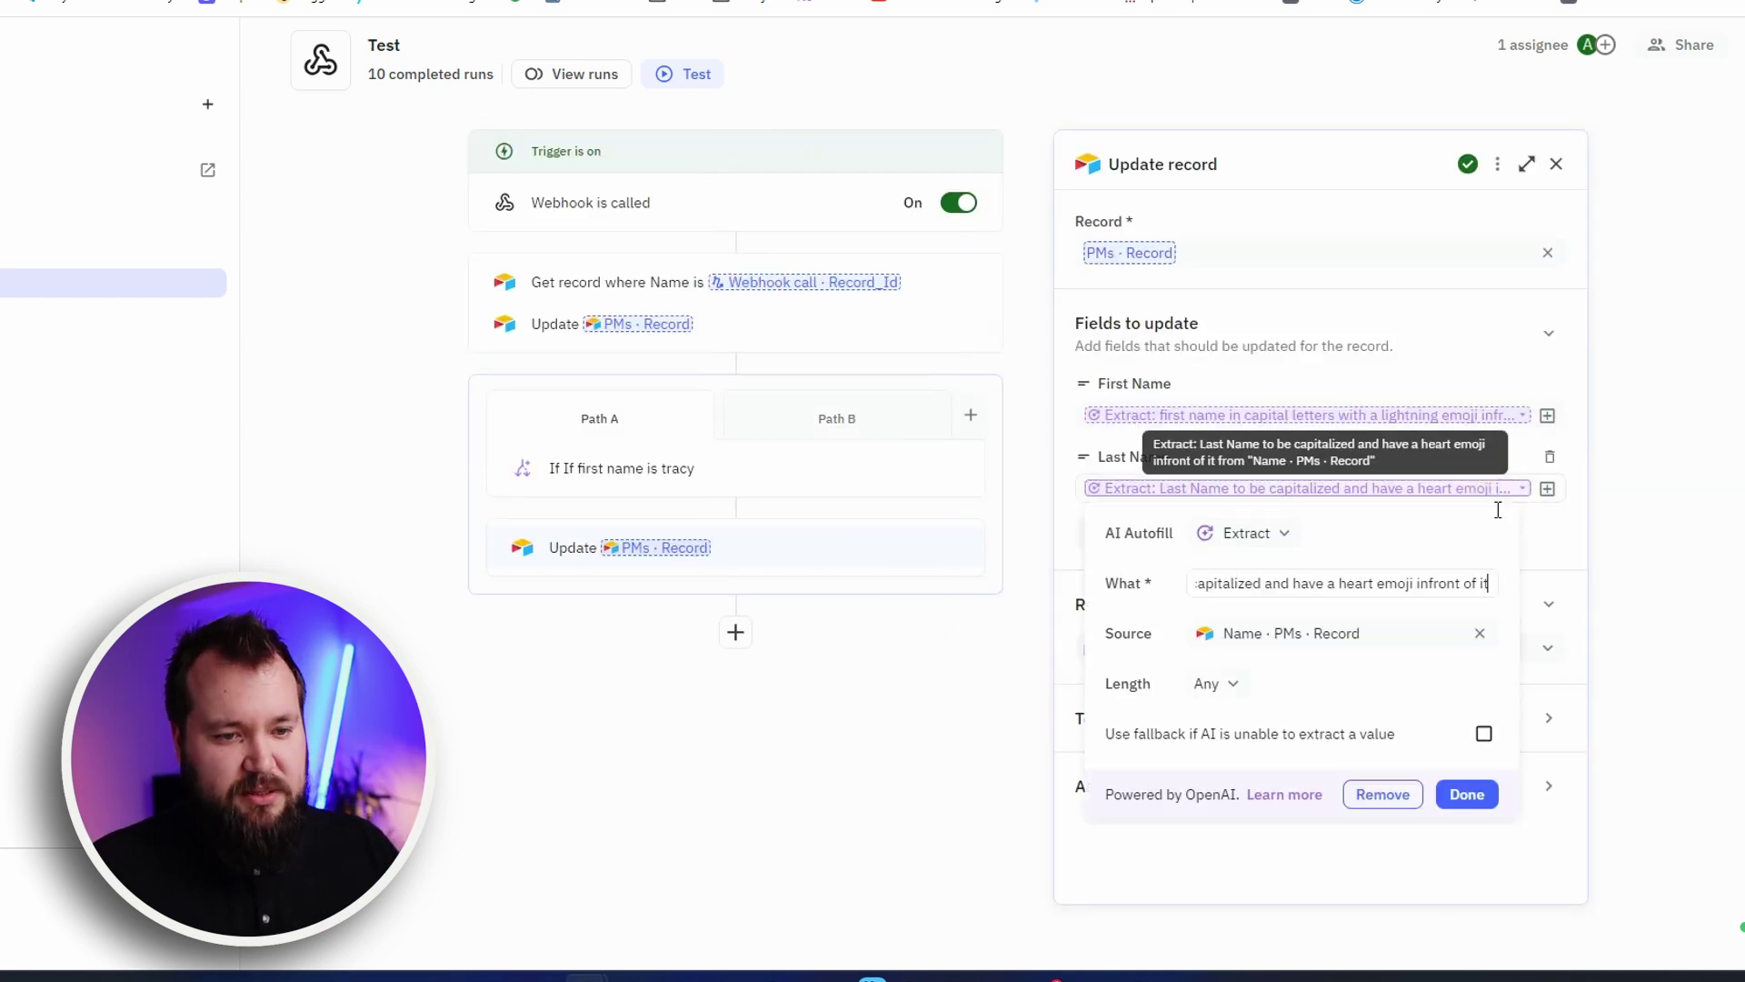
{"action": "triple_click", "coordinate": [1258, 583]}
{"action": "left_click", "coordinate": [1266, 584]}
{"action": "triple_click", "coordinate": [1269, 585]}
{"action": "type", "text": "Only include first le"}
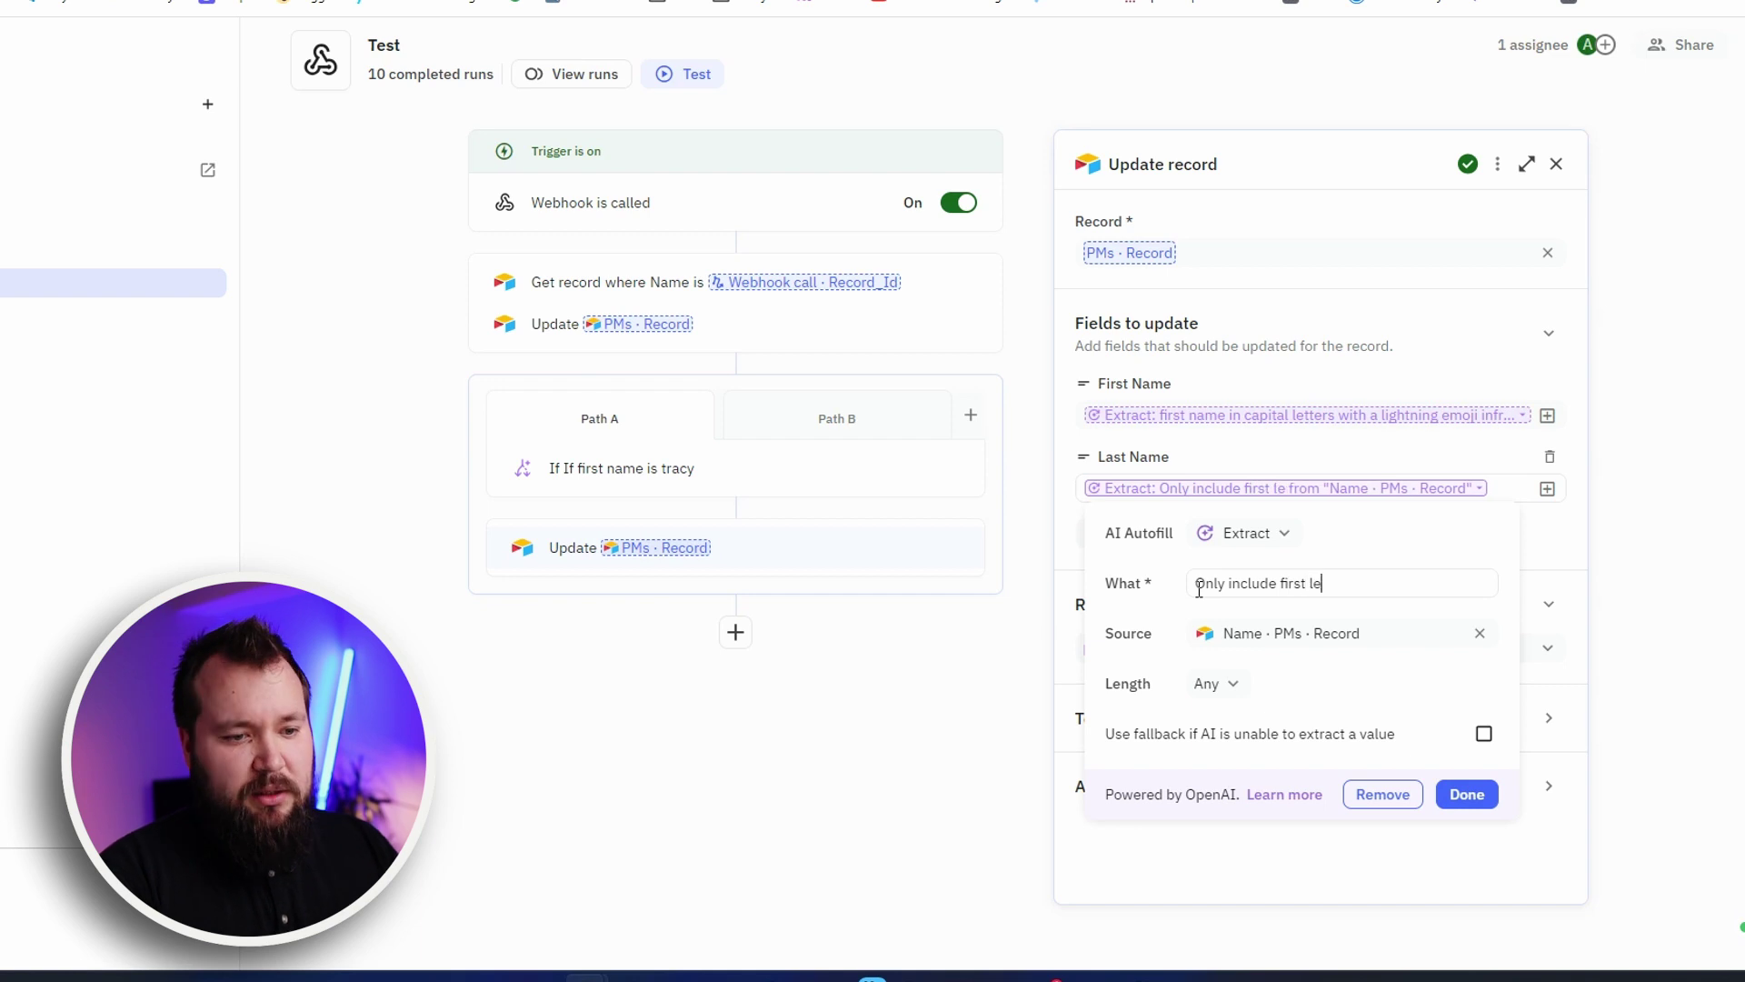
{"action": "type", "text": "tter of last name"}
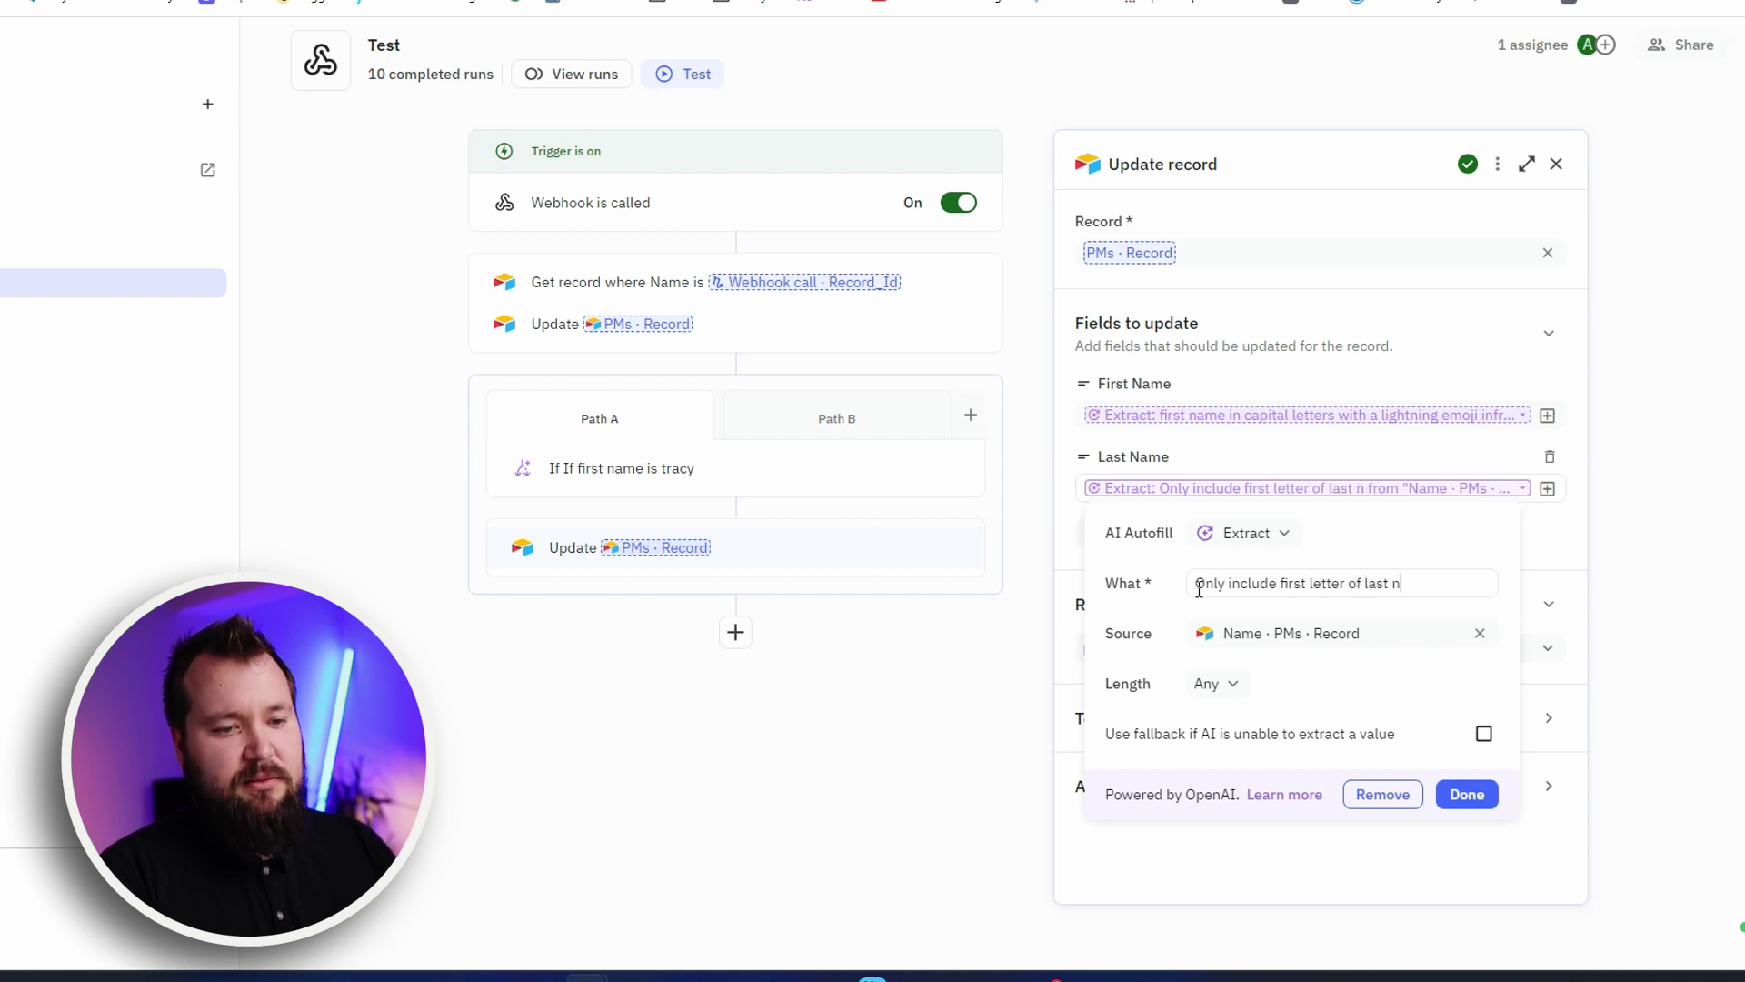
{"action": "key", "text": "Return"}
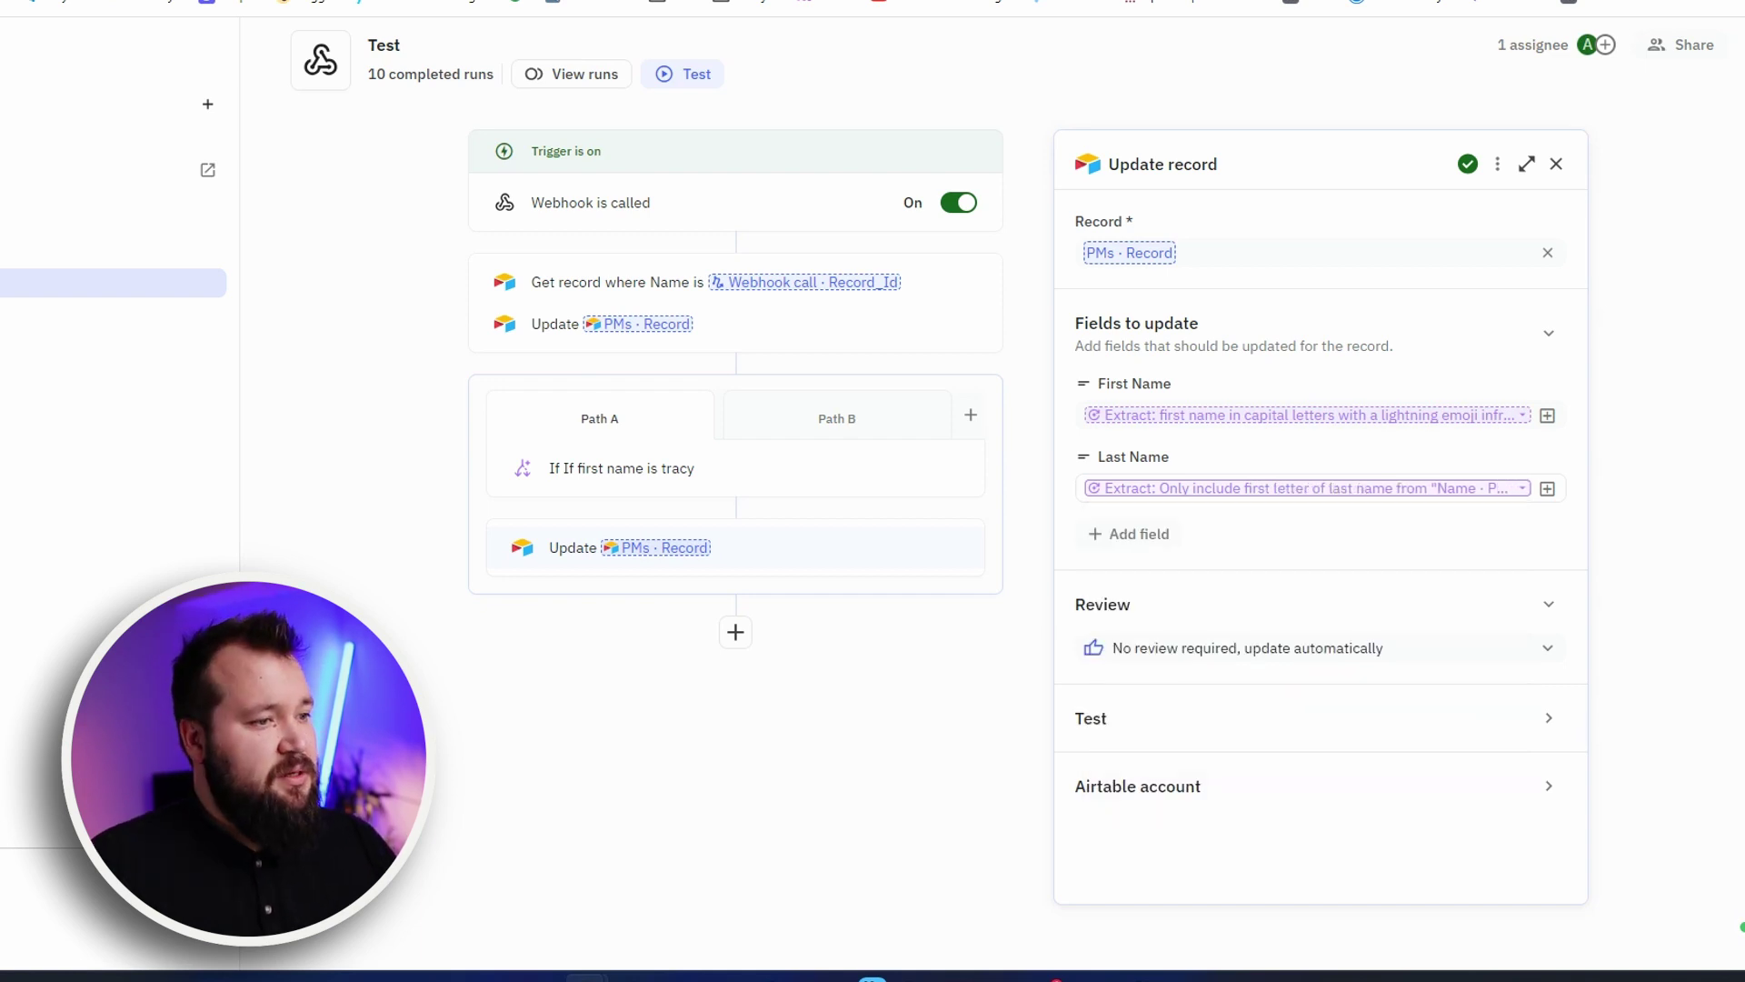
{"action": "left_click", "coordinate": [736, 632]}
{"action": "left_click", "coordinate": [908, 676]}
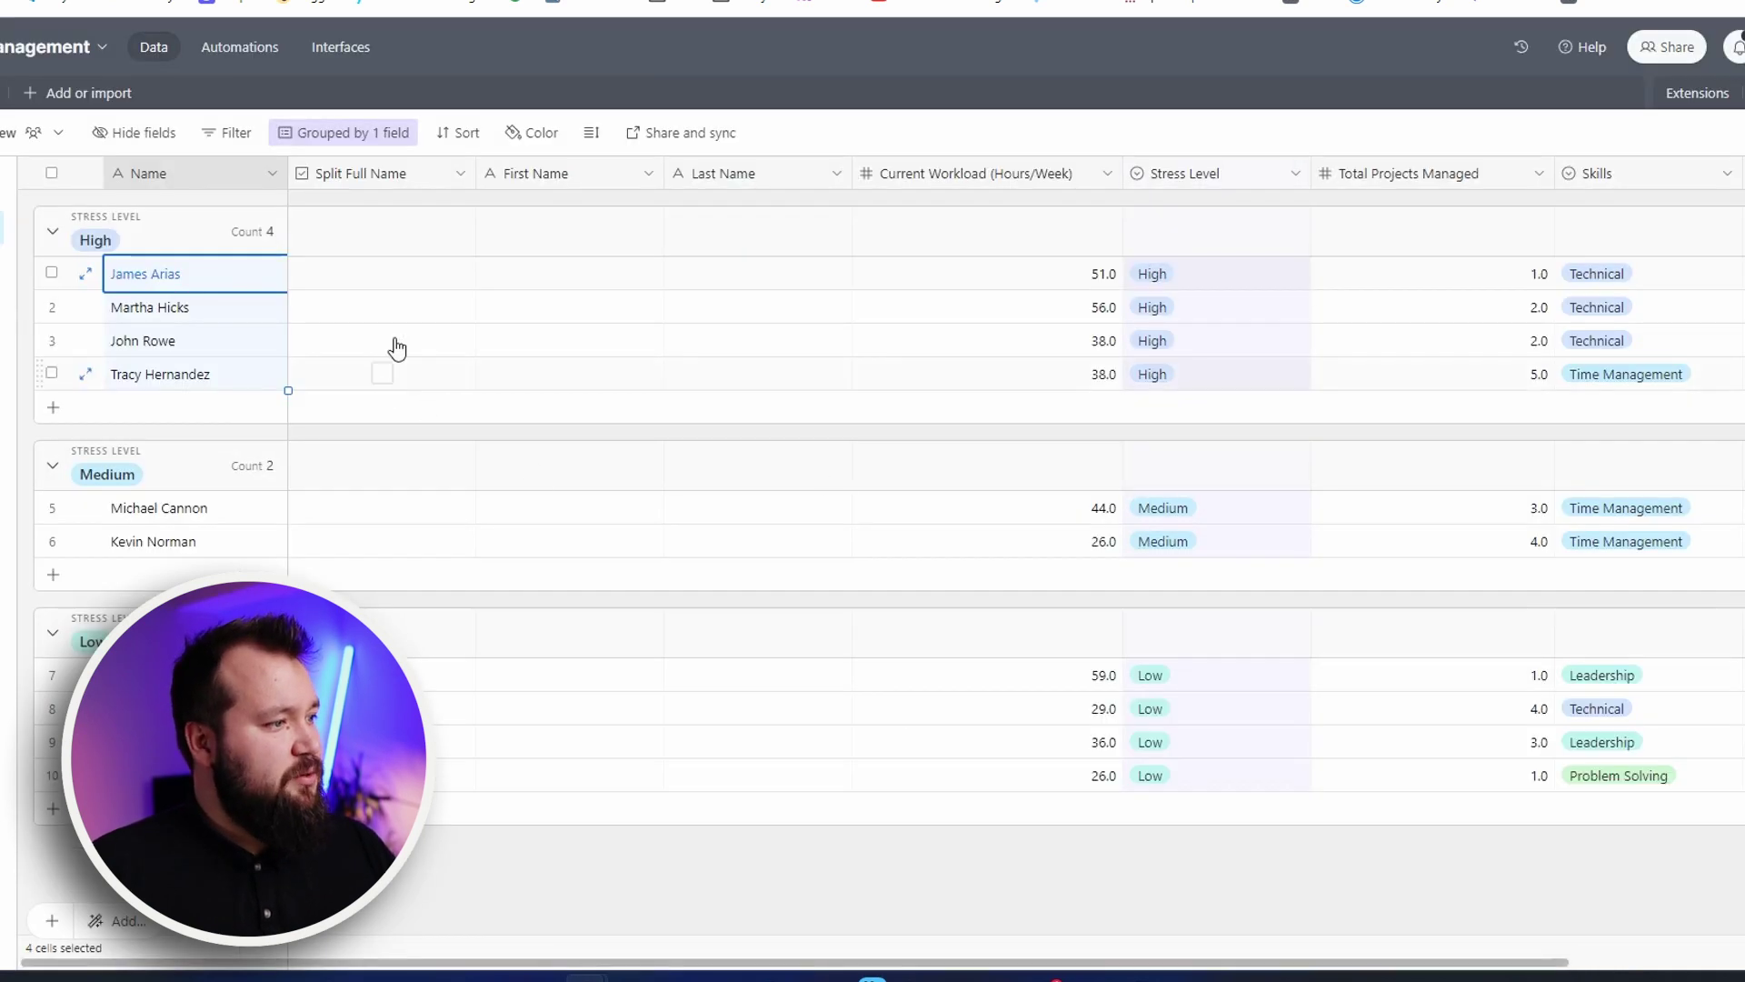
Tick Split Full Name on row 1 in Airtable and check the filled First and Last Name values
{"action": "left_click", "coordinate": [558, 273]}
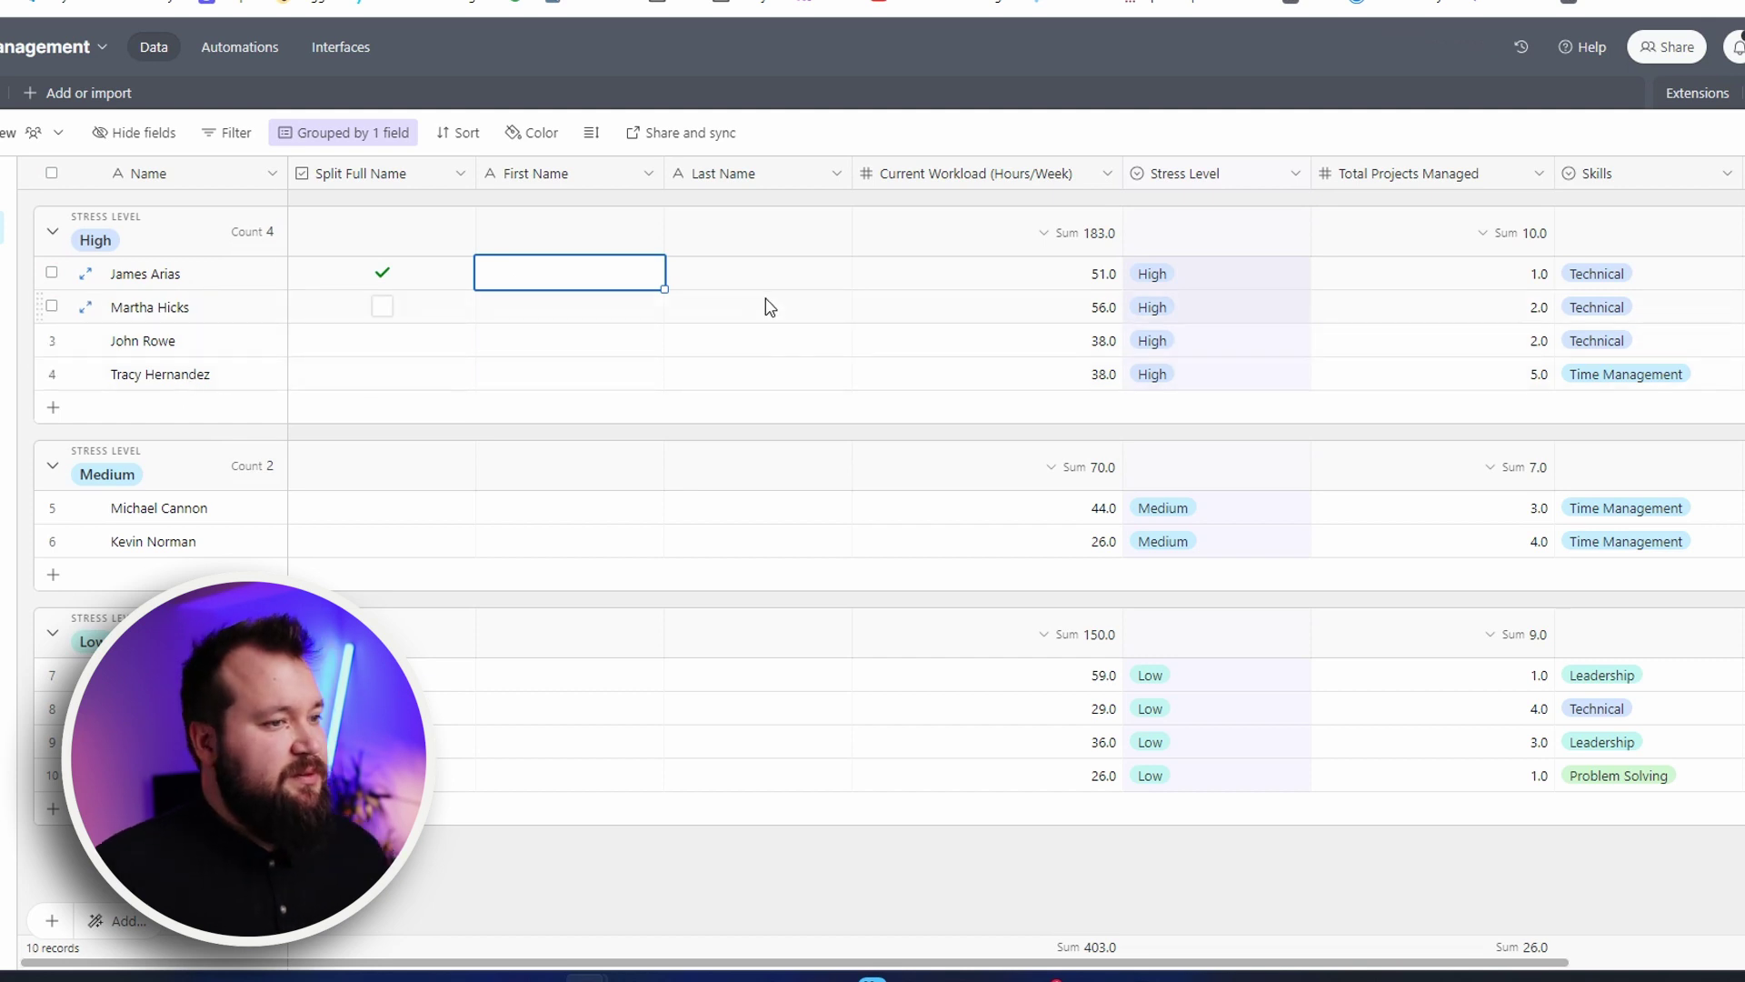
{"action": "left_click", "coordinate": [585, 312]}
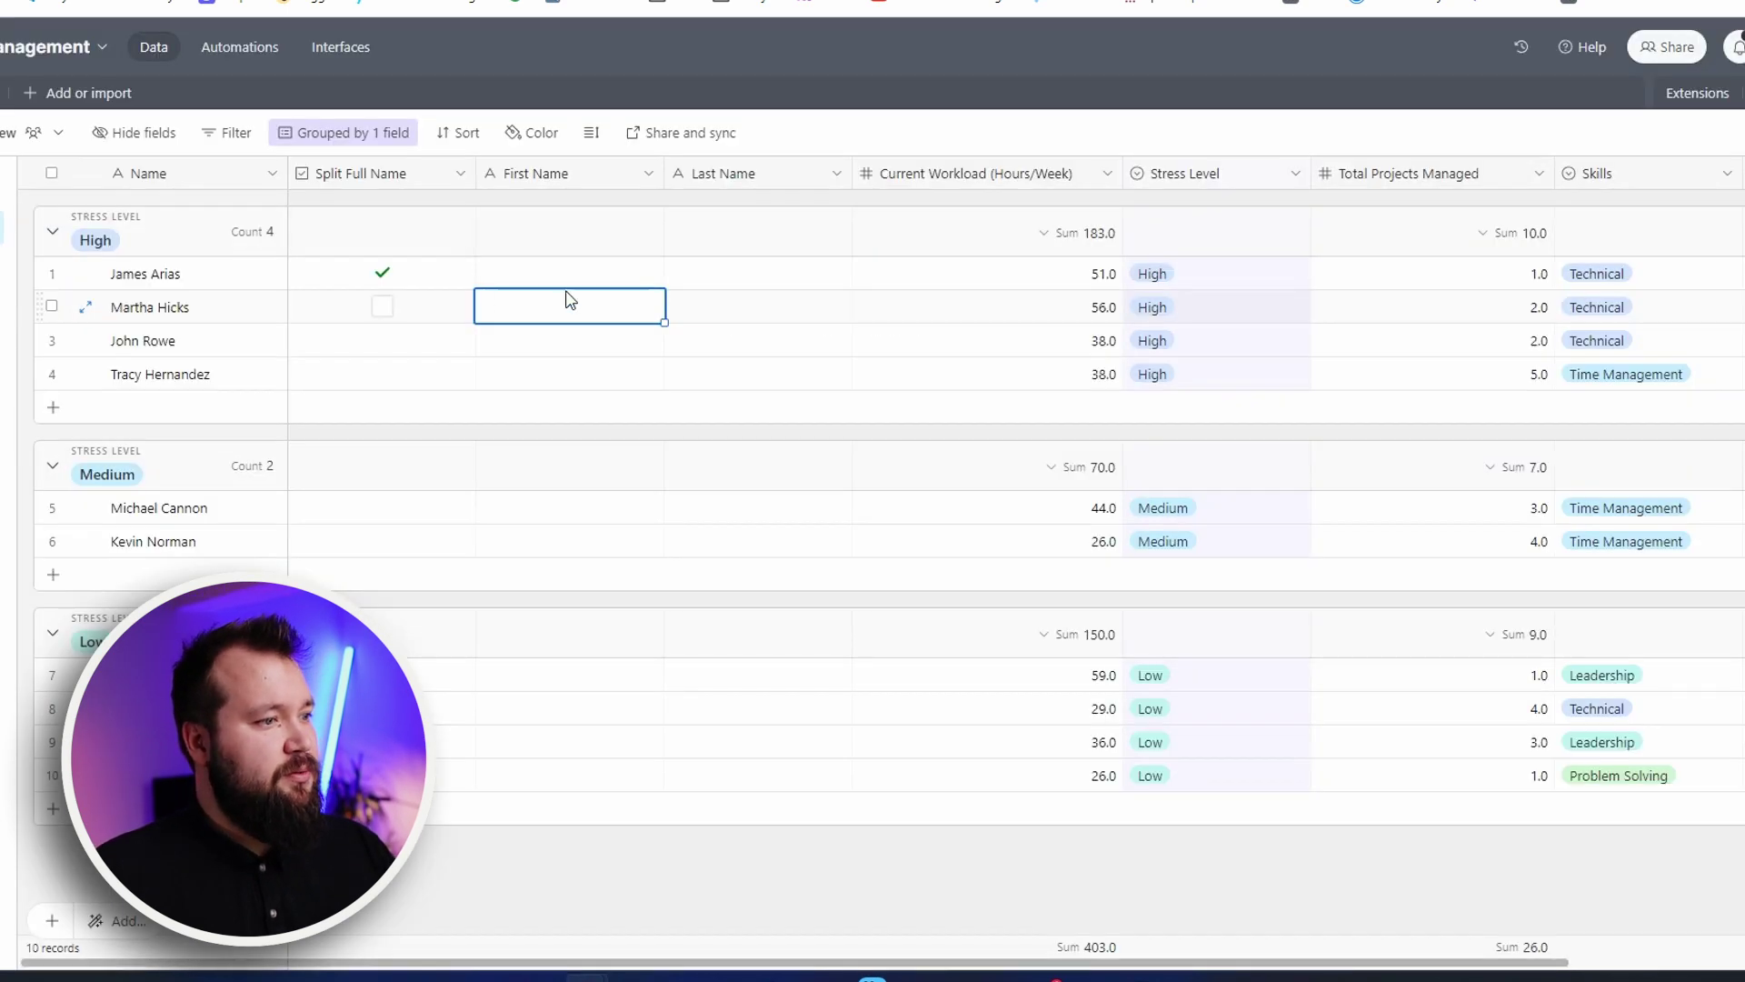
{"action": "key", "text": "Up"}
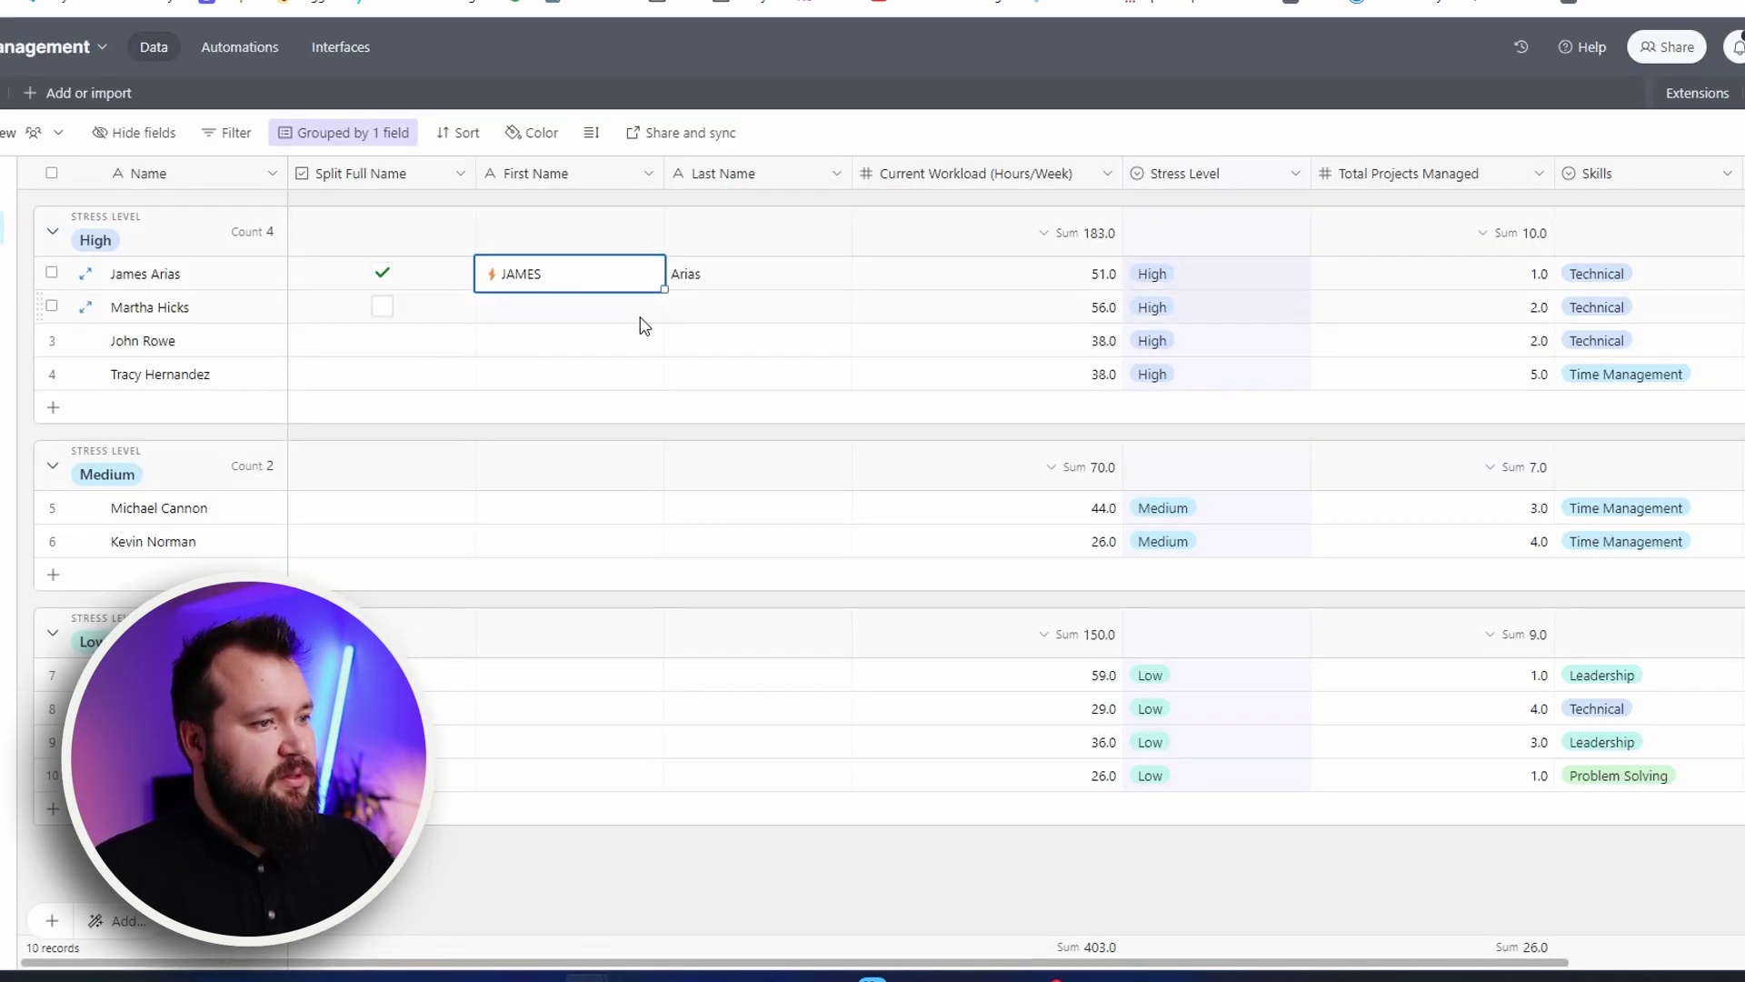
{"action": "key", "text": "Down"}
{"action": "key", "text": "Up"}
{"action": "key", "text": "Right"}
{"action": "key", "text": "Left"}
{"action": "left_click", "coordinate": [721, 287]}
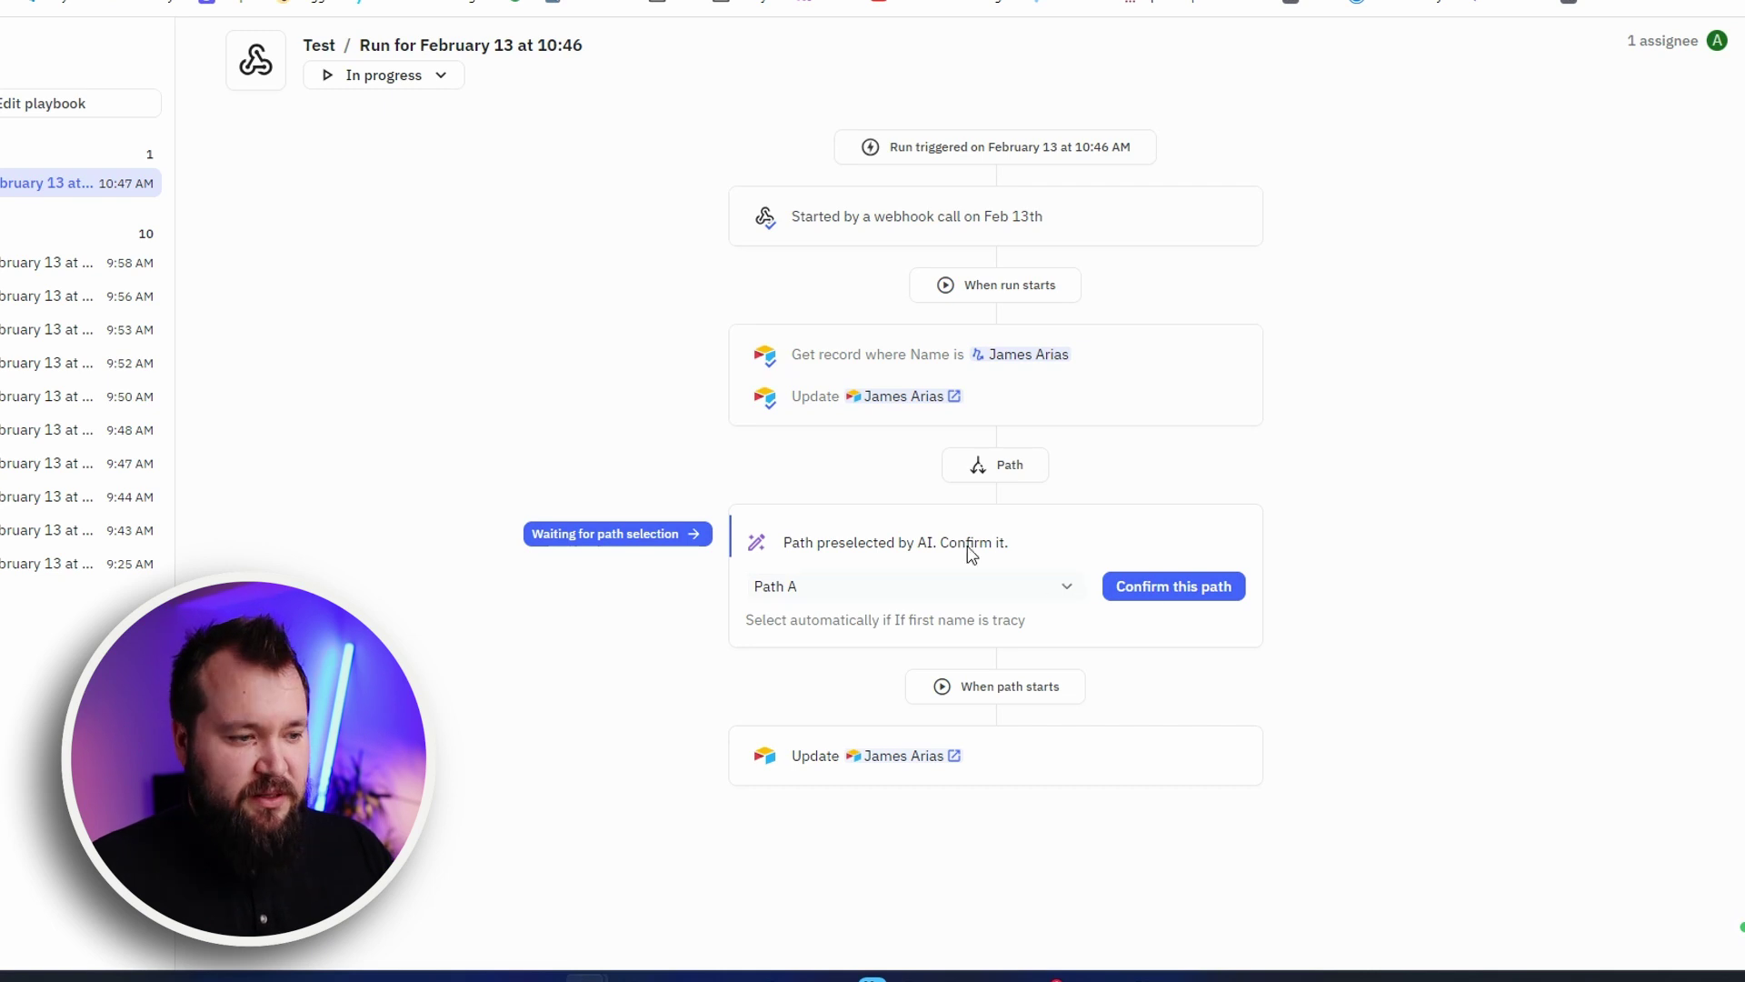
Override the AI's Path A preselection and follow Path B for the waiting run
{"action": "left_click", "coordinate": [1071, 585]}
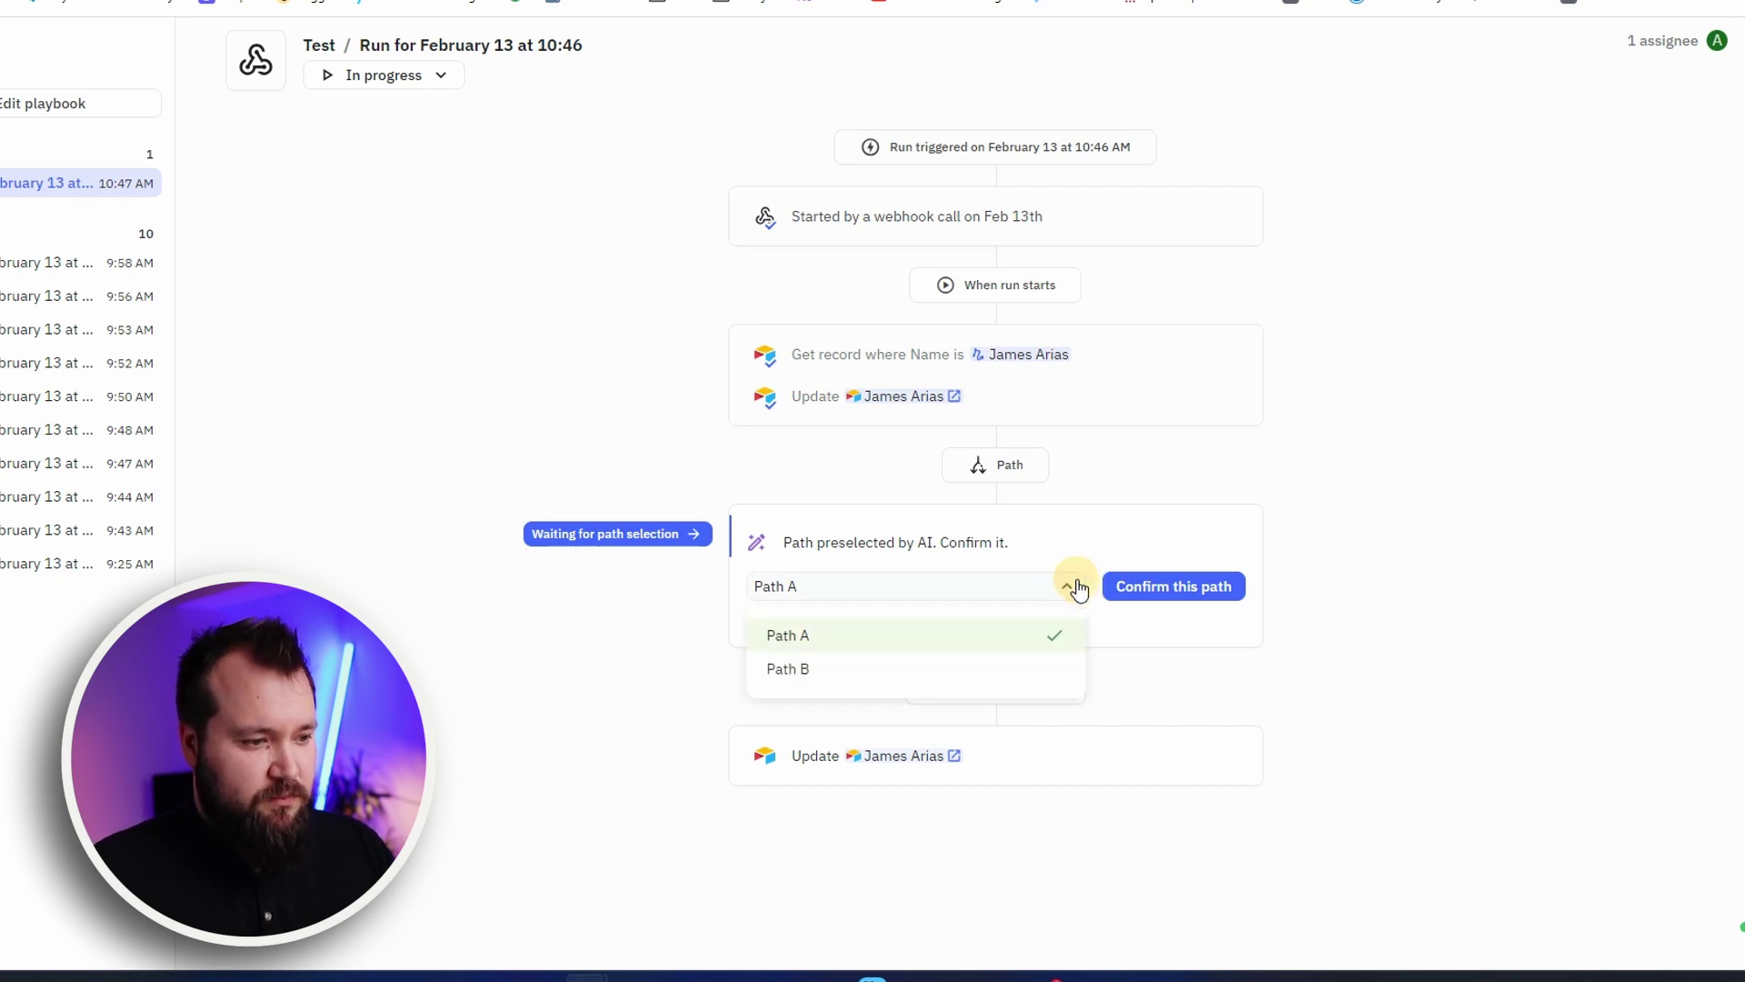
{"action": "left_click", "coordinate": [951, 673]}
{"action": "left_click", "coordinate": [1201, 592]}
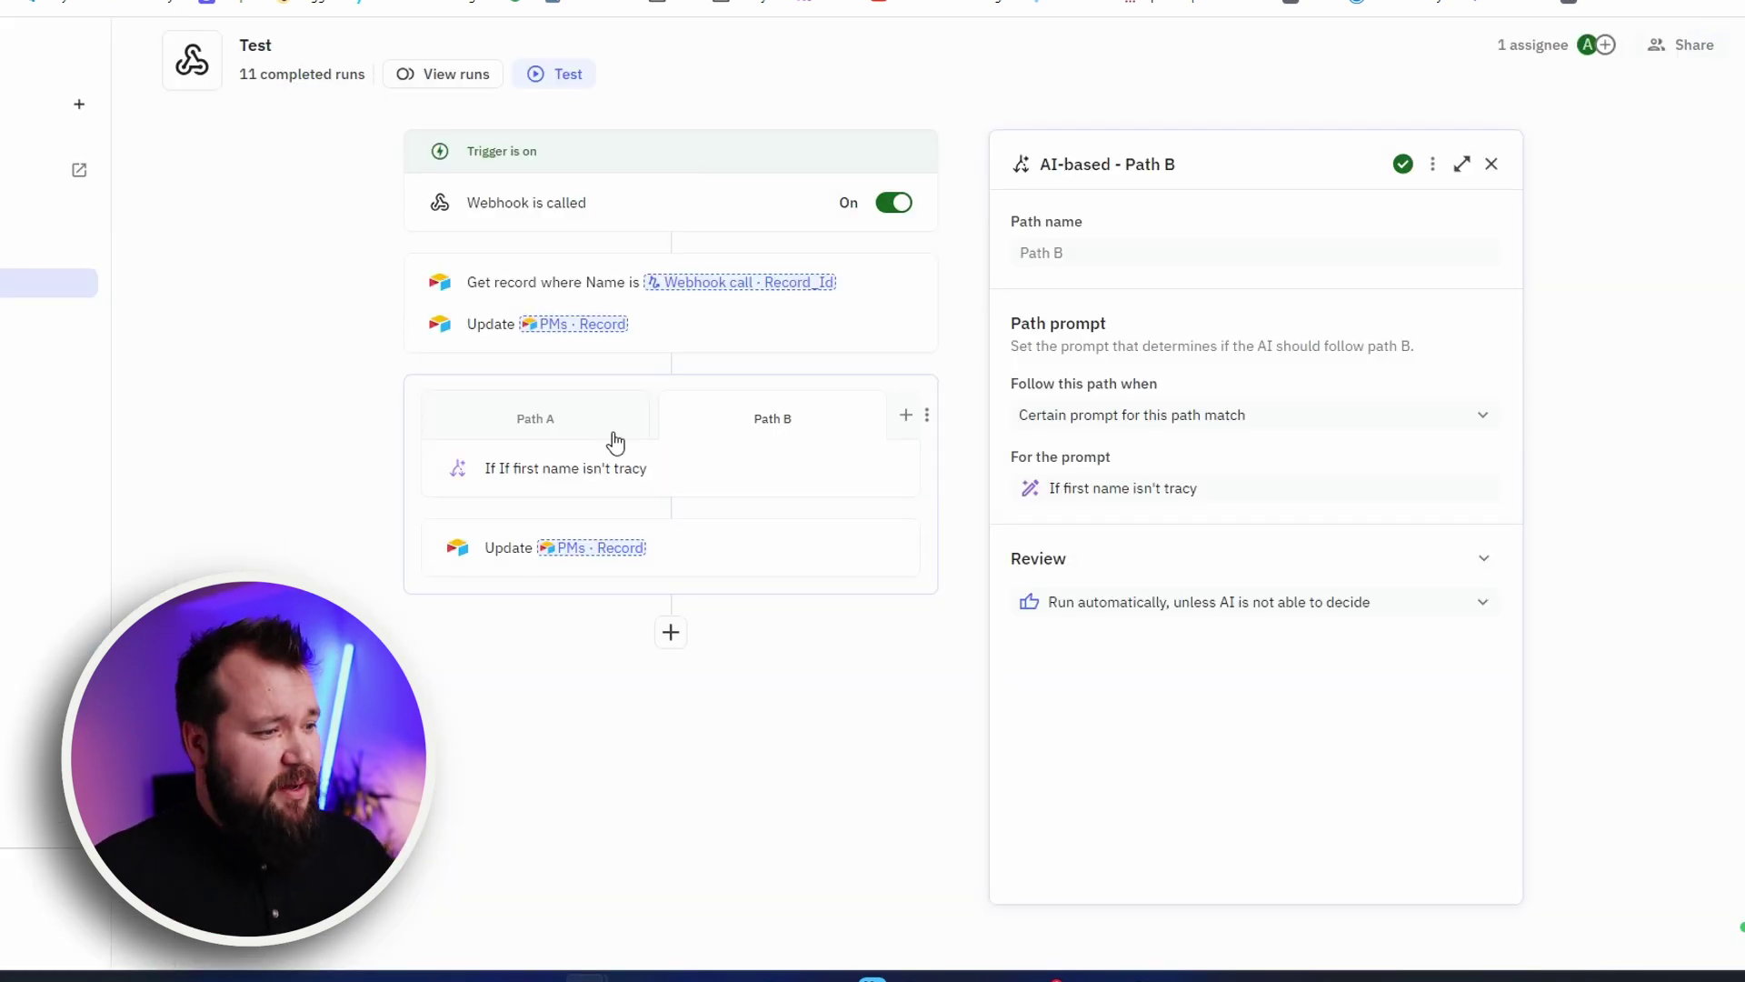
{"action": "left_click", "coordinate": [821, 557]}
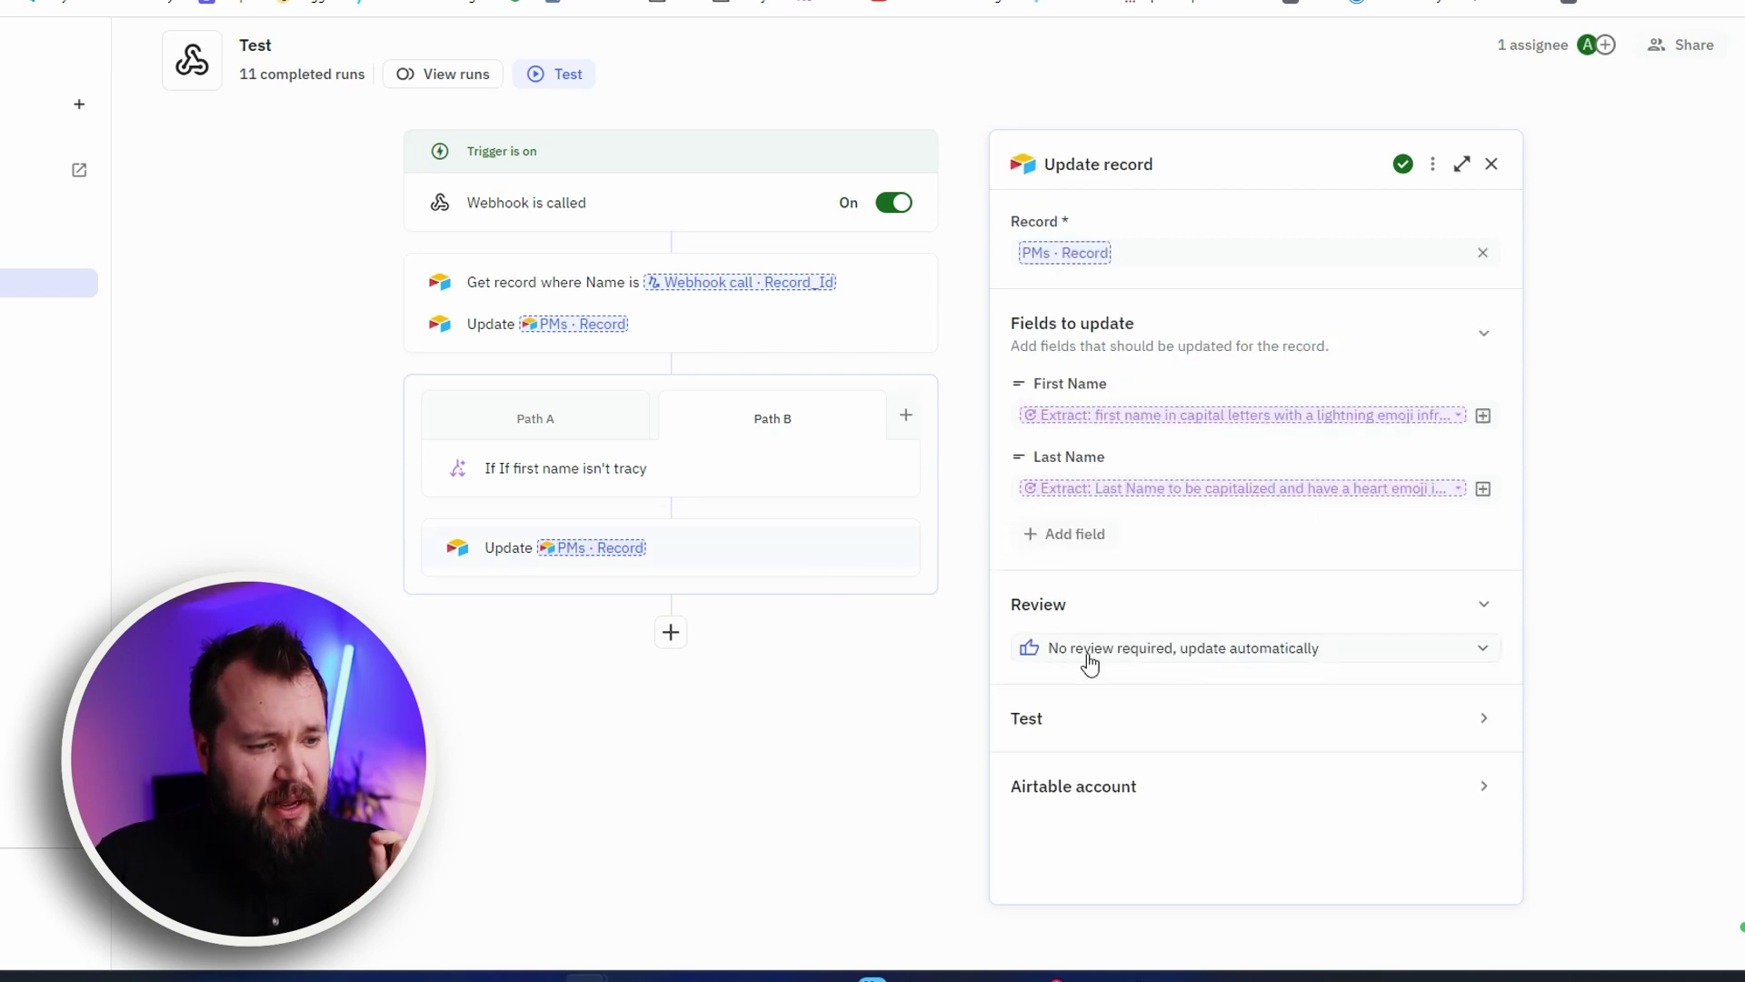
{"action": "left_click", "coordinate": [1200, 604]}
{"action": "left_click", "coordinate": [1318, 604]}
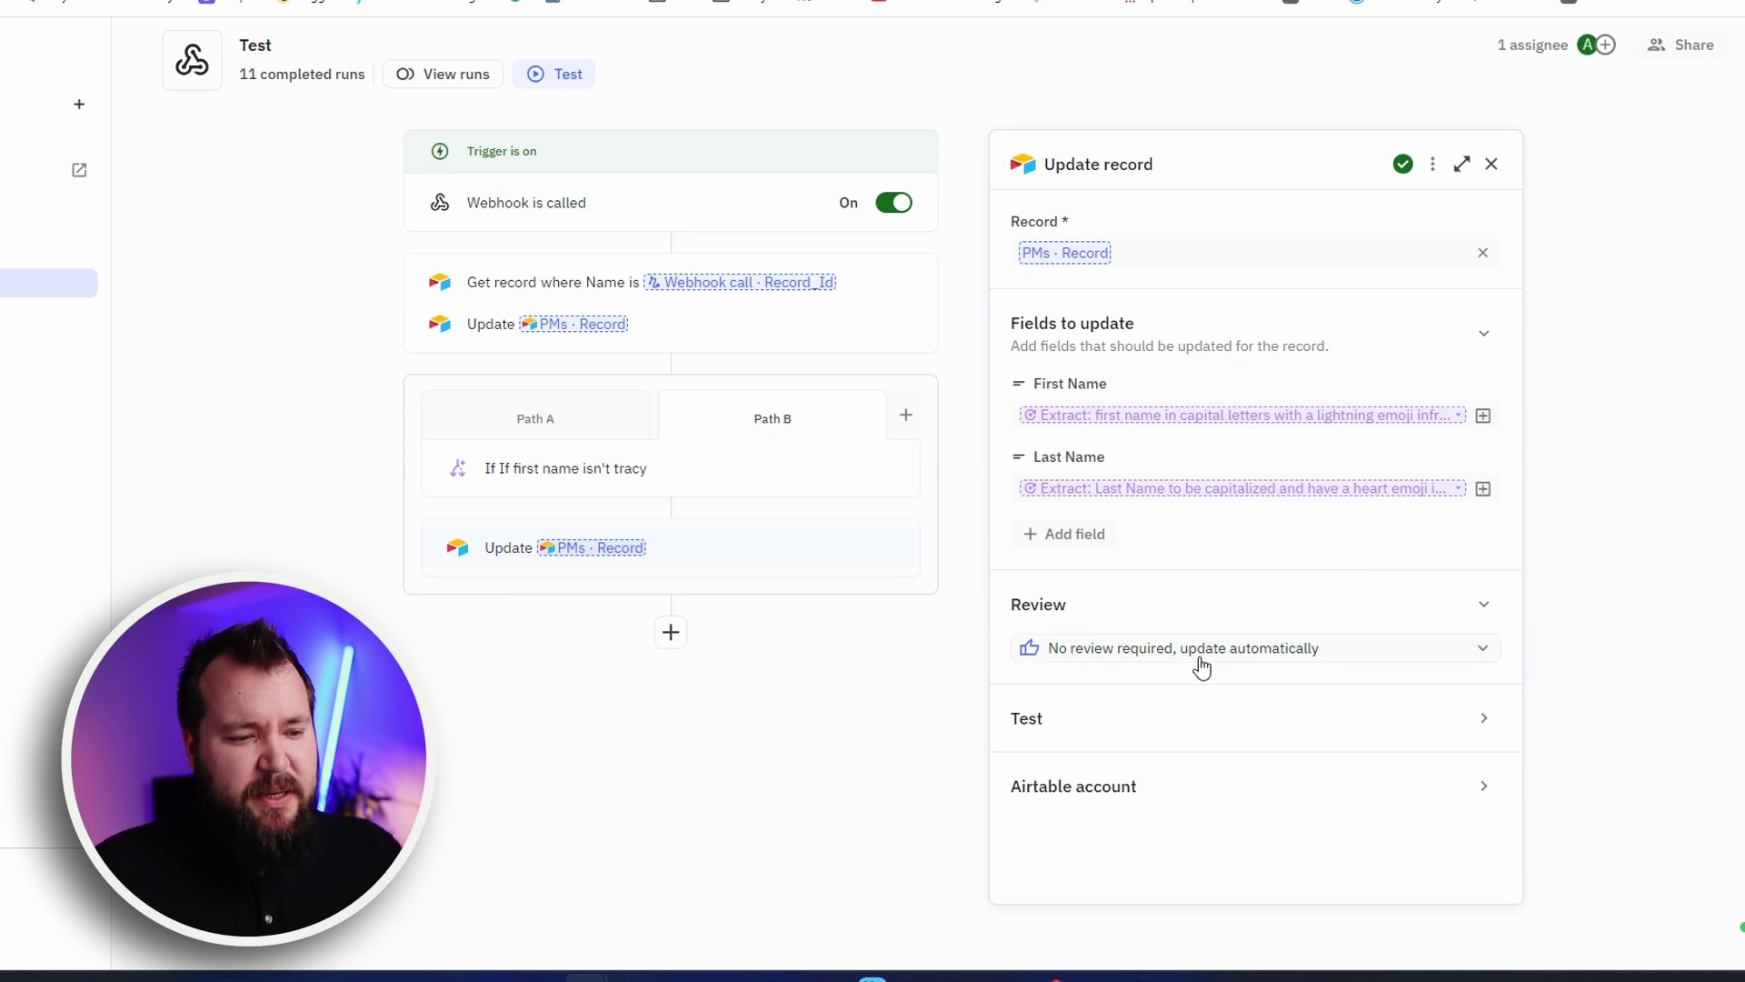
{"action": "left_click", "coordinate": [1092, 647]}
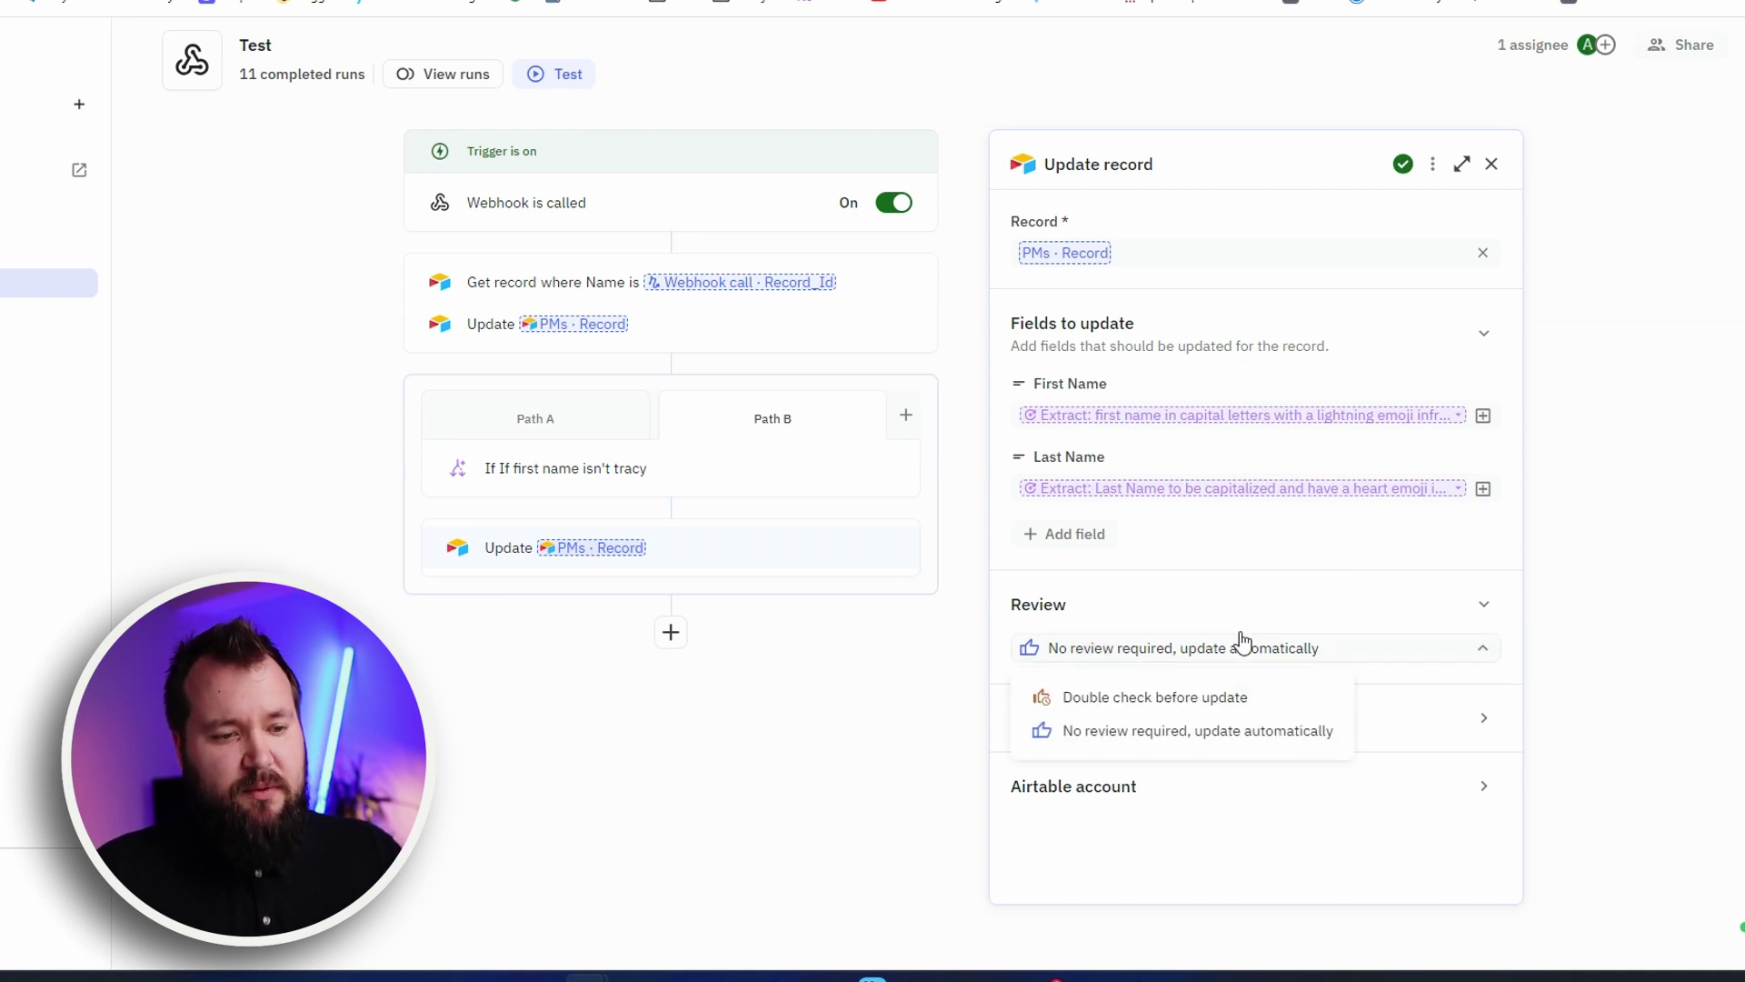
{"action": "left_click", "coordinate": [1244, 574]}
{"action": "left_click", "coordinate": [1228, 647]}
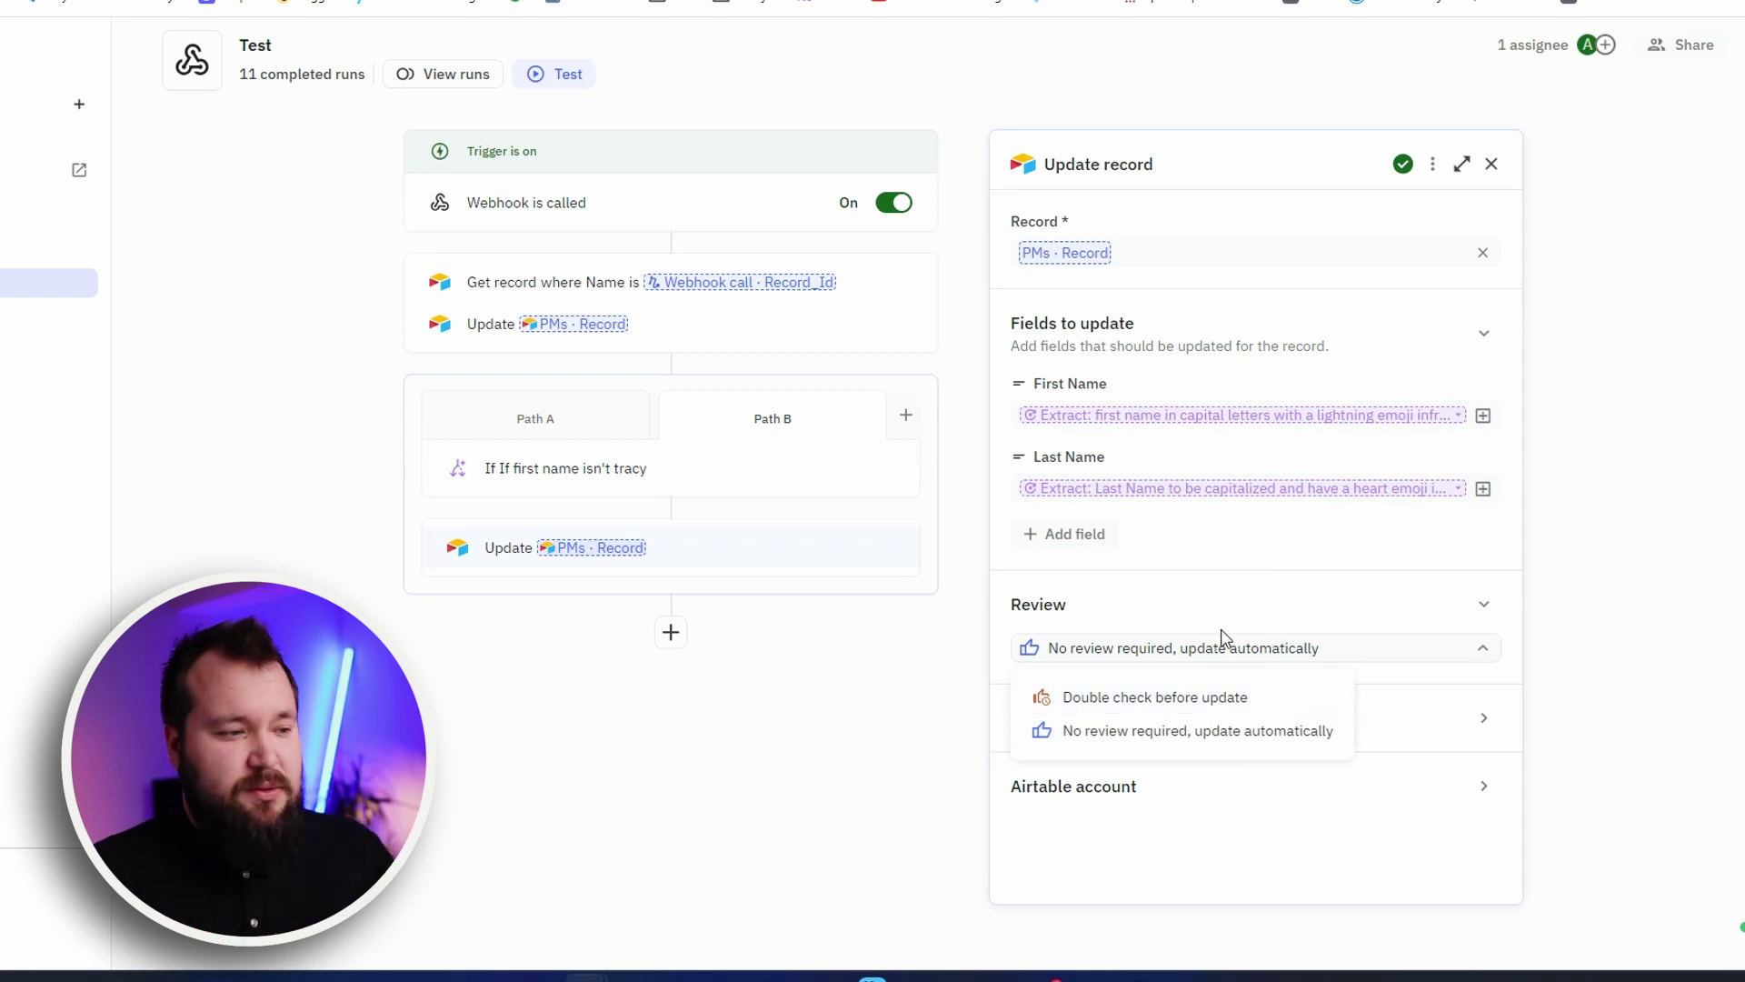
{"action": "left_click", "coordinate": [593, 420]}
{"action": "left_click", "coordinate": [593, 420]}
{"action": "left_click", "coordinate": [742, 421]}
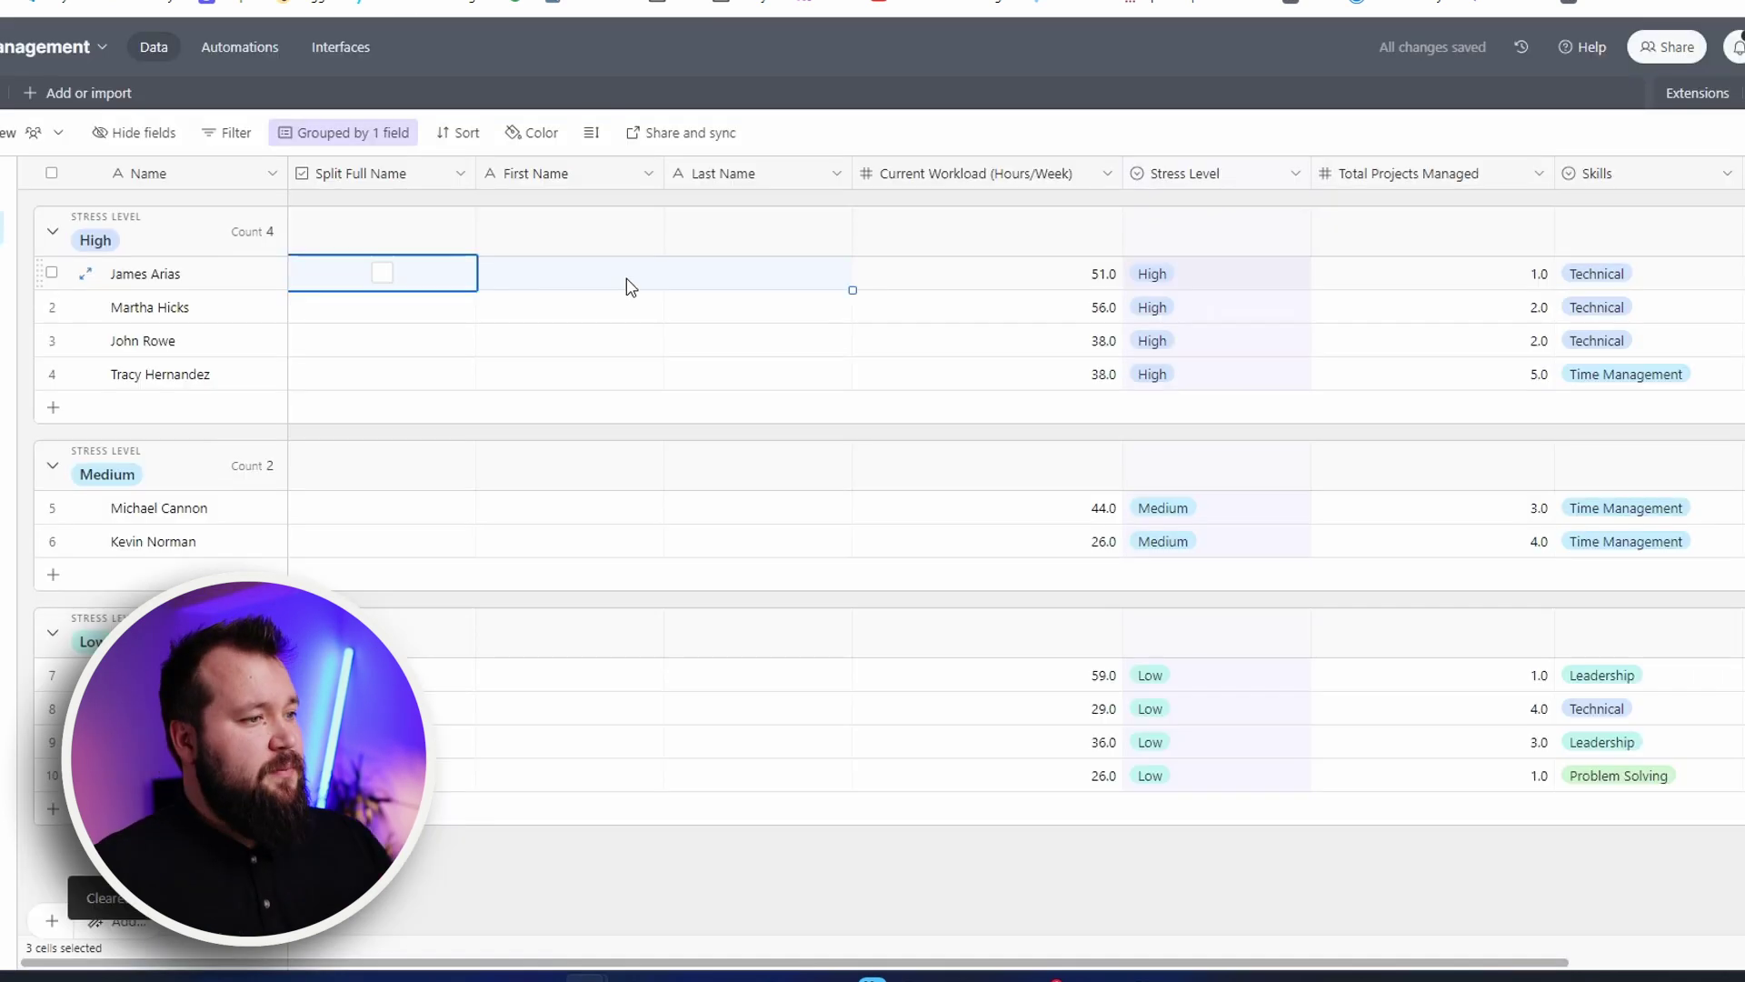
Tick Split Full Name on row 1 to rerun it, and confirm its Last Name is now A
{"action": "left_click", "coordinate": [607, 274]}
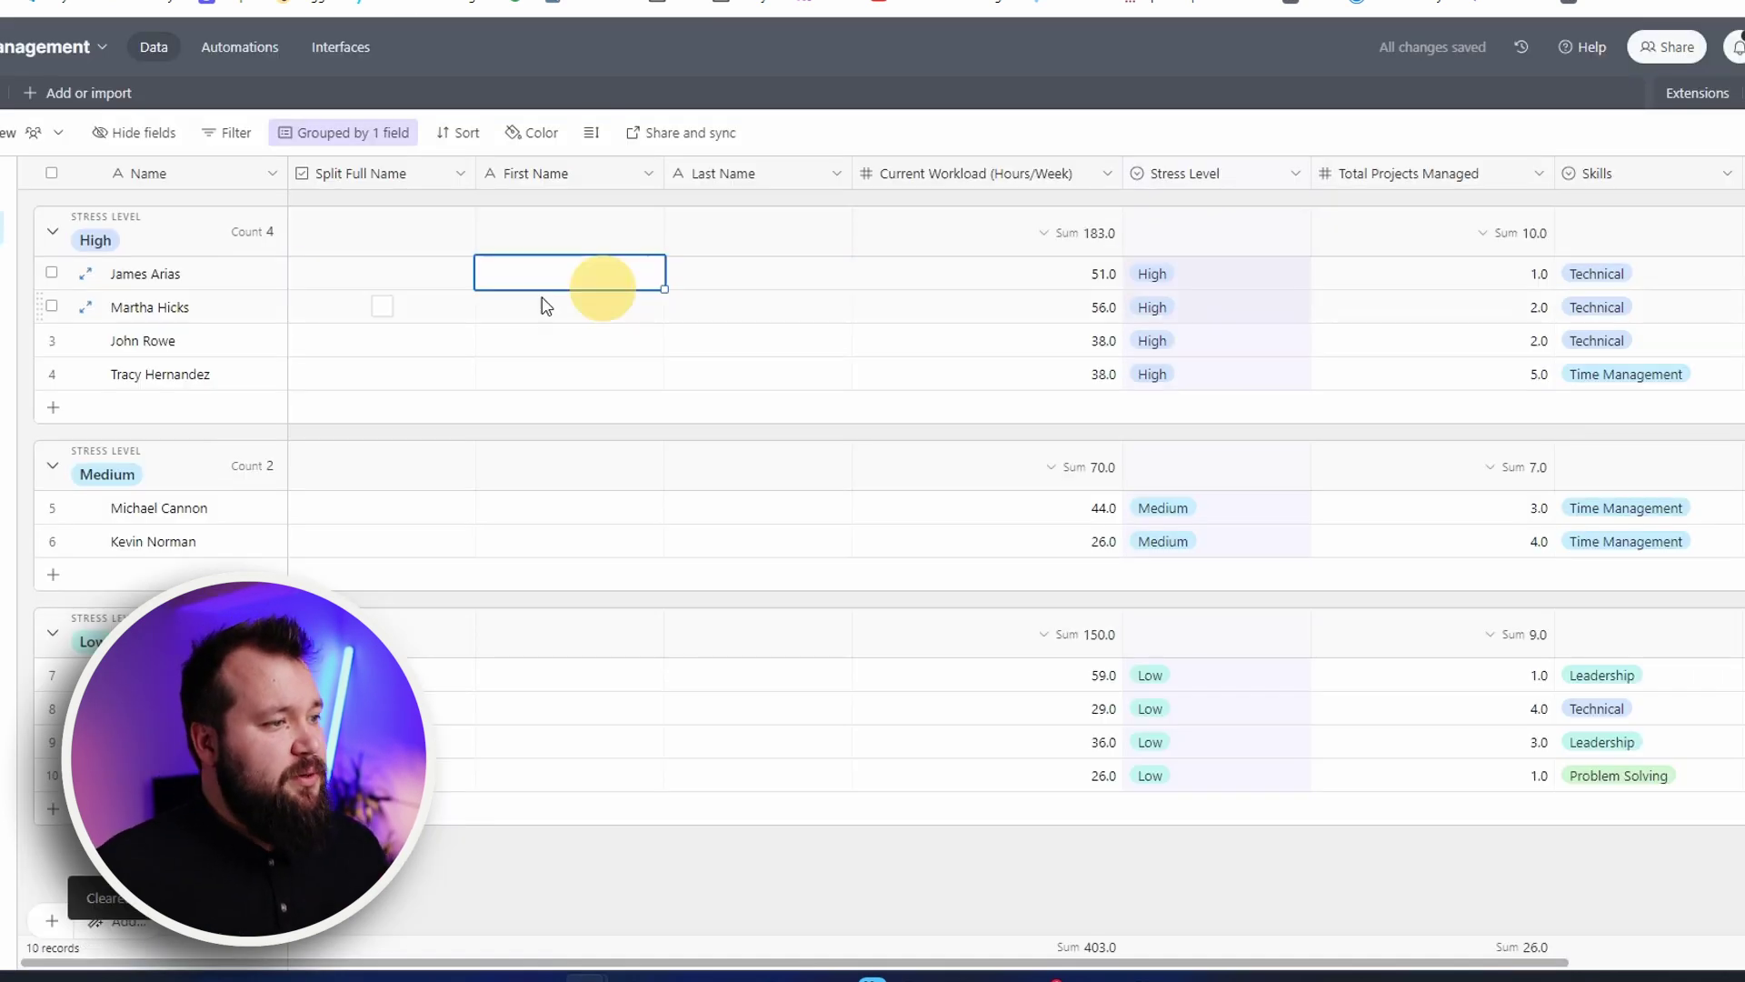
{"action": "left_click", "coordinate": [249, 278]}
{"action": "left_click", "coordinate": [383, 276]}
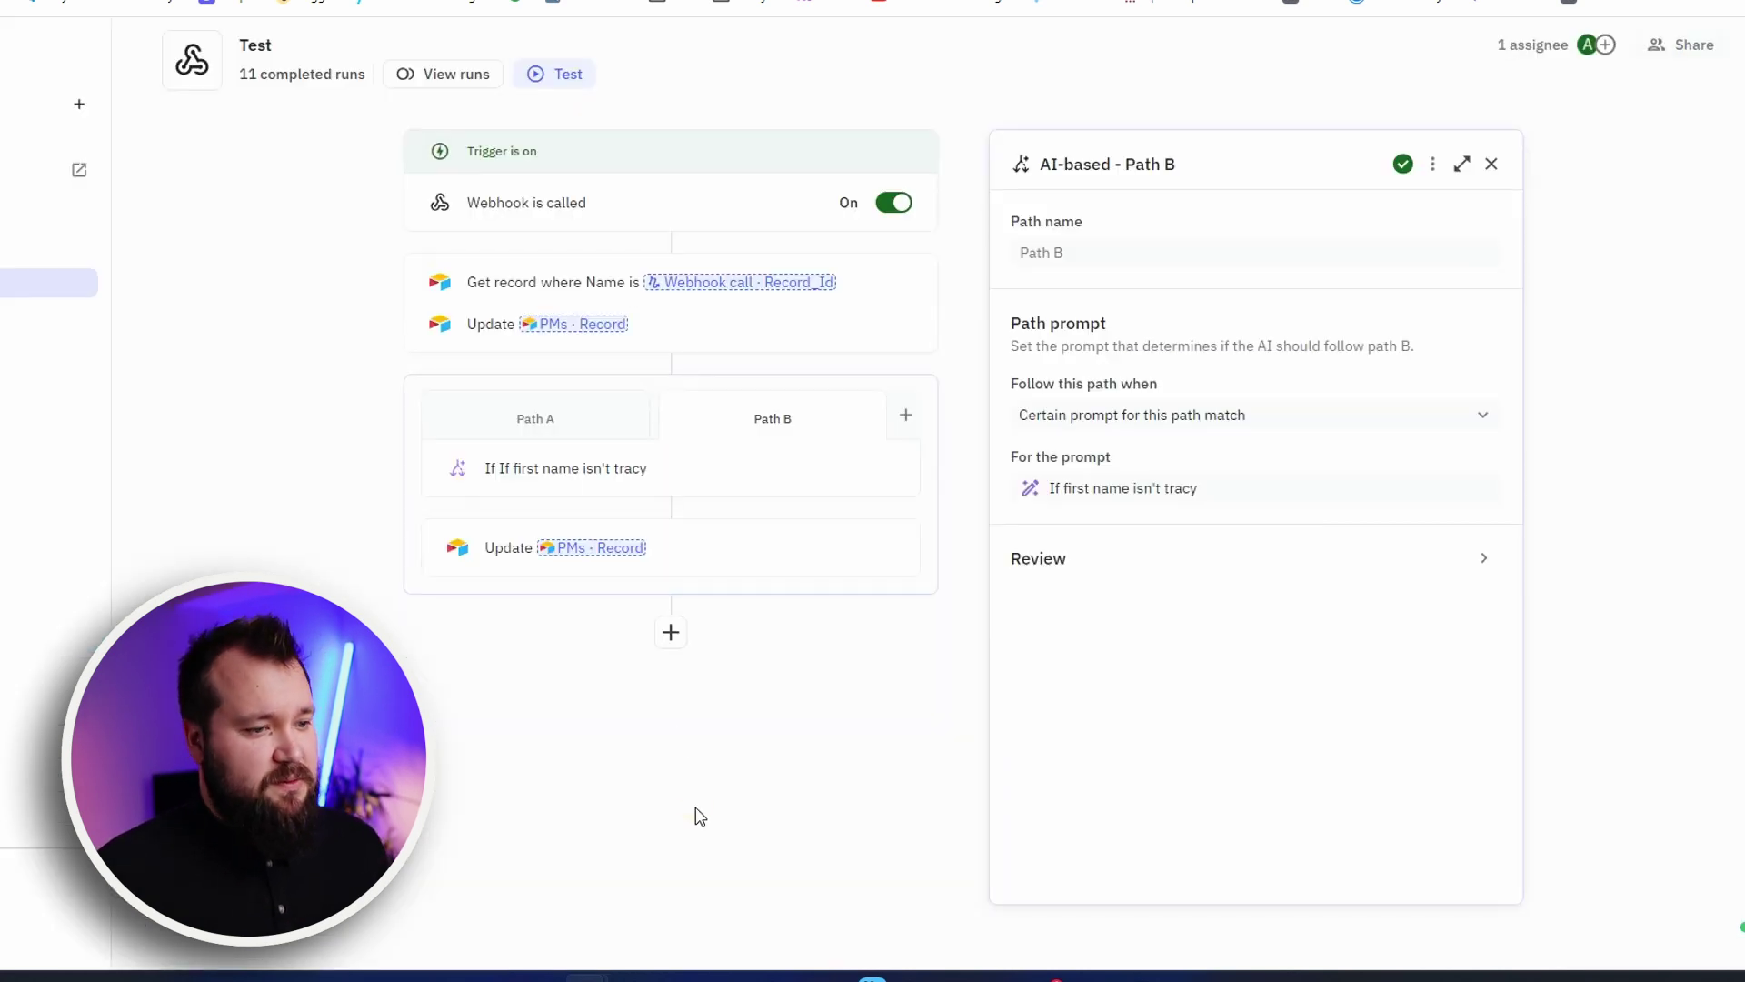
{"action": "left_click", "coordinate": [700, 815]}
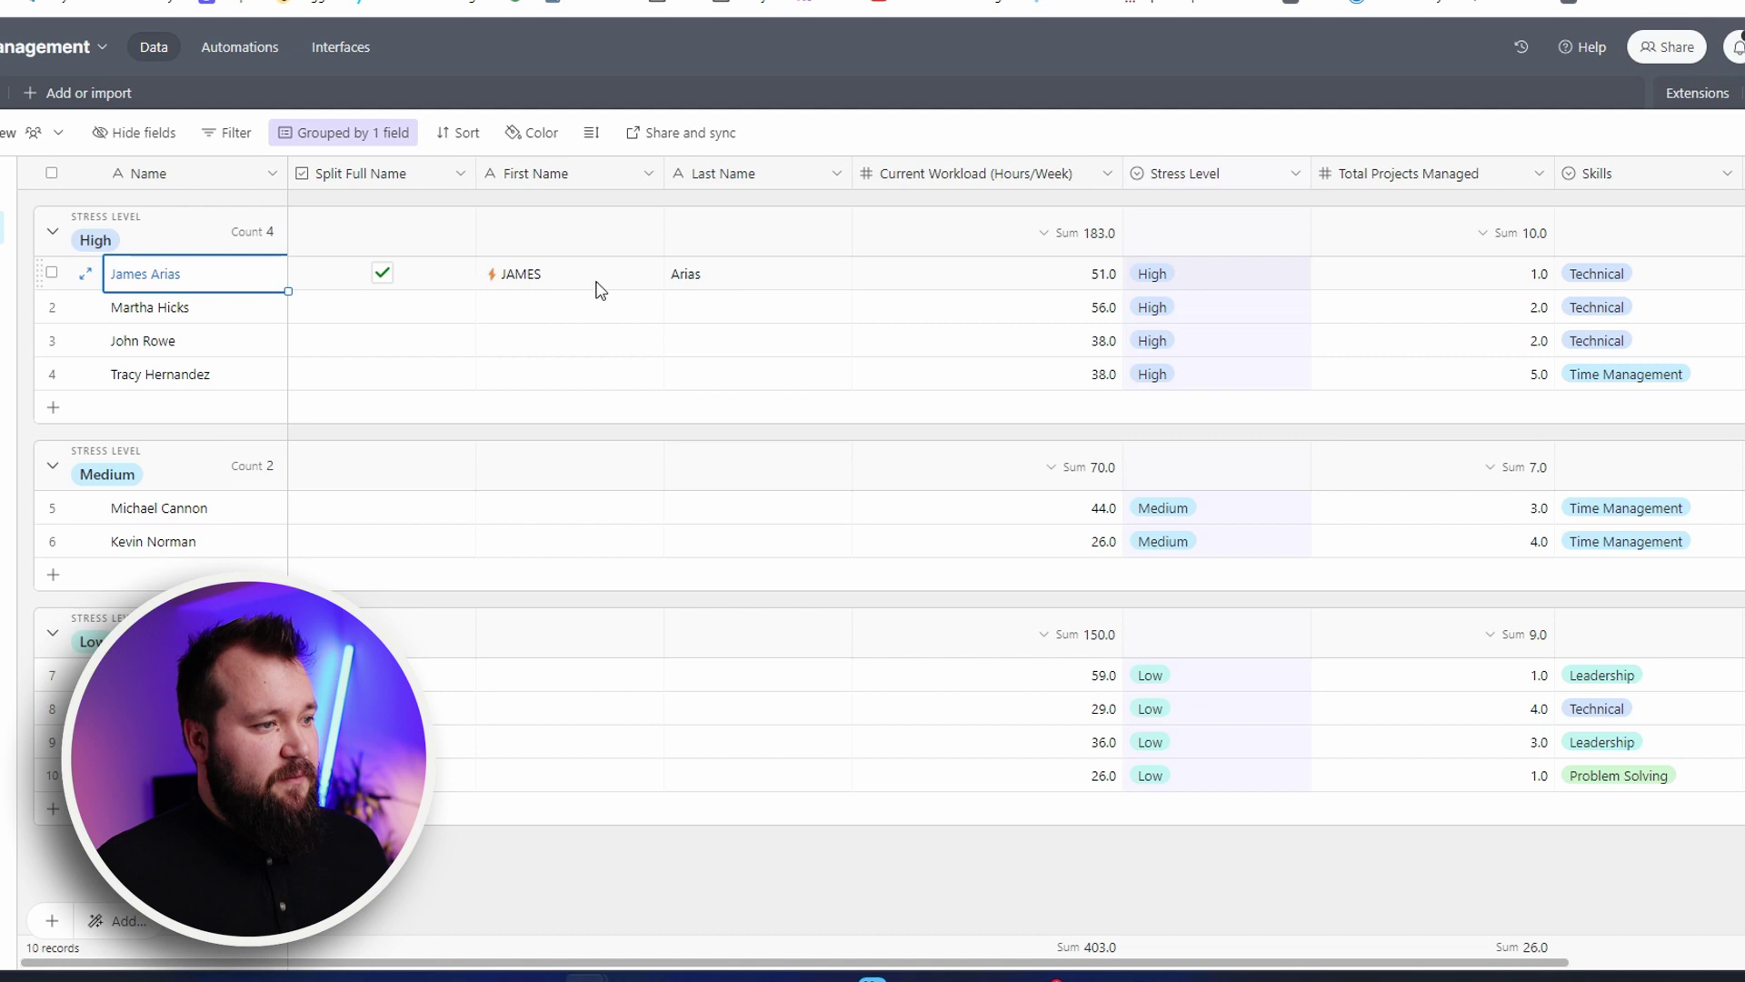
{"action": "left_click", "coordinate": [527, 274]}
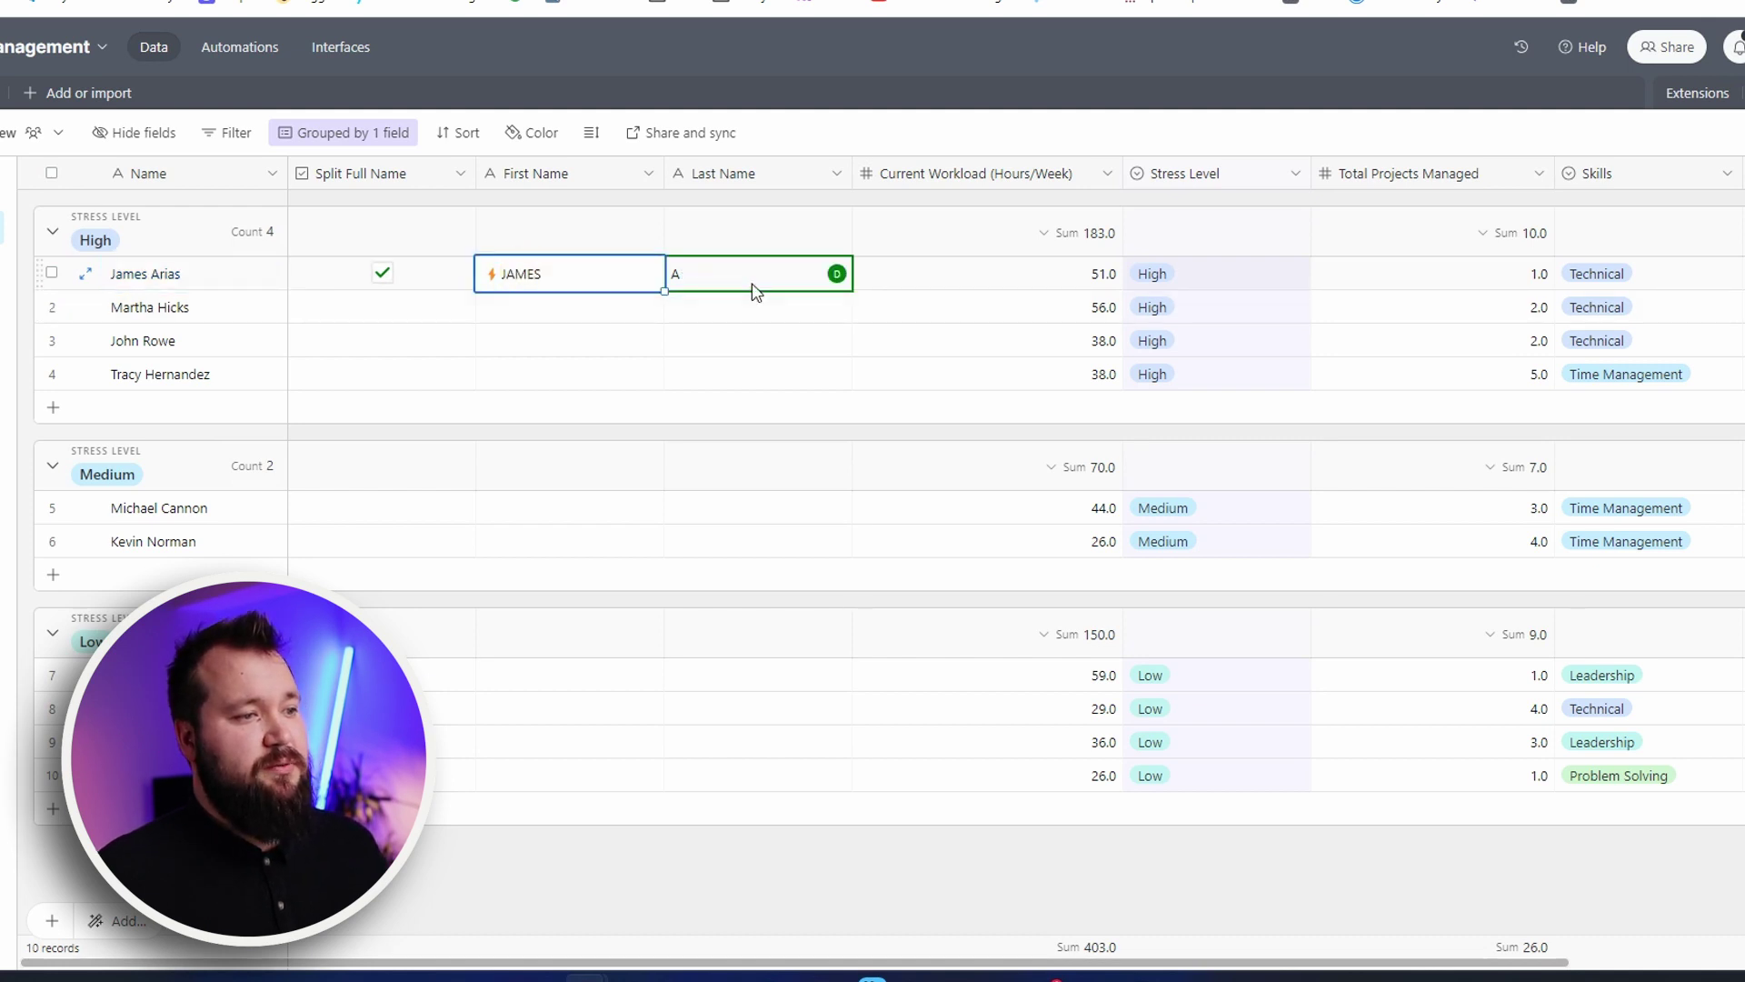
{"action": "left_click", "coordinate": [558, 277]}
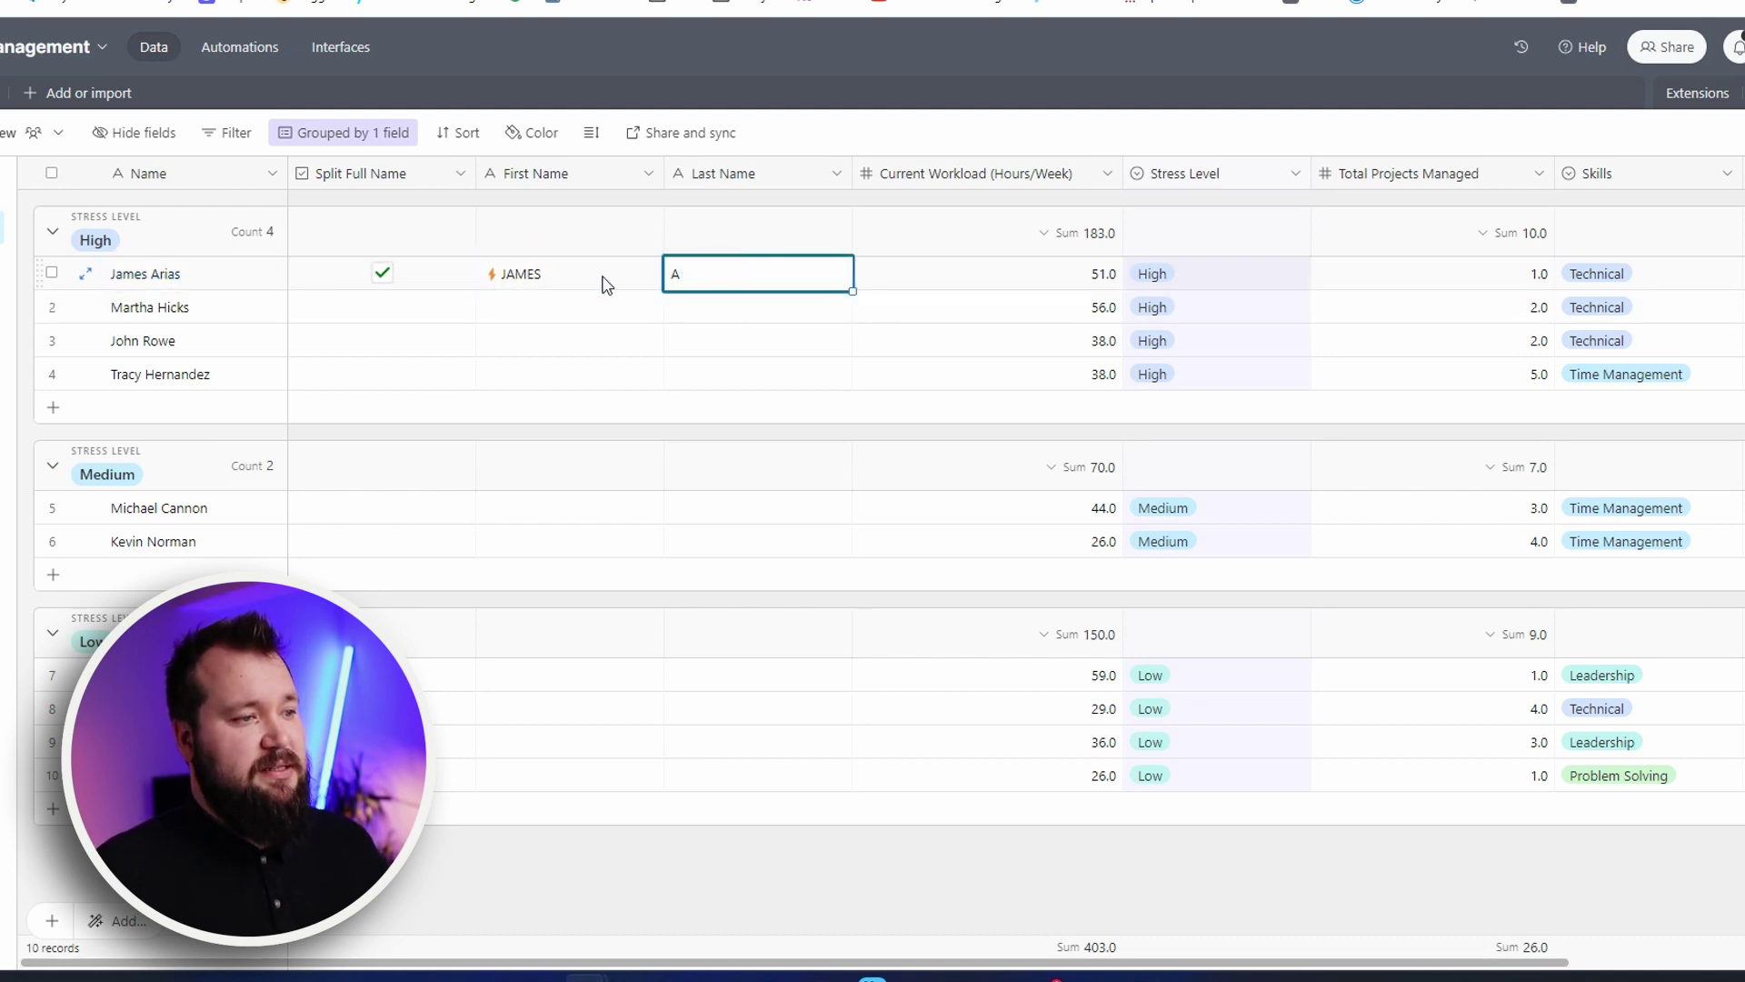
{"action": "left_click", "coordinate": [625, 319]}
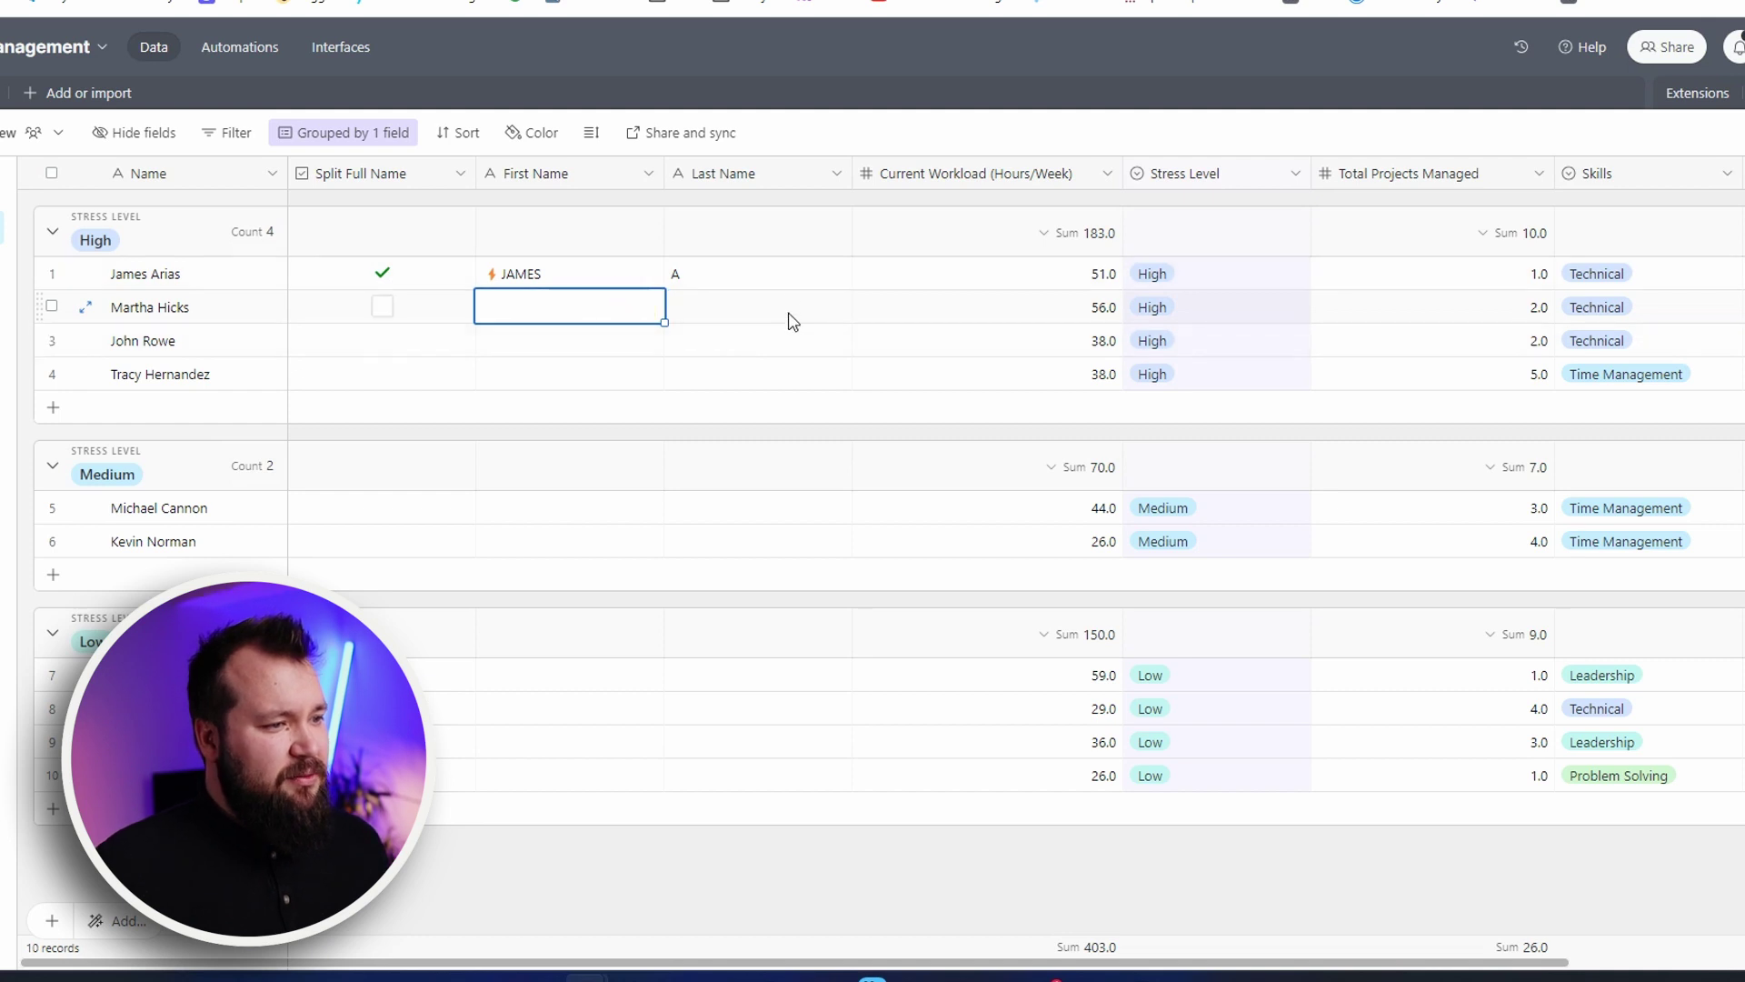
{"action": "left_click", "coordinate": [782, 273]}
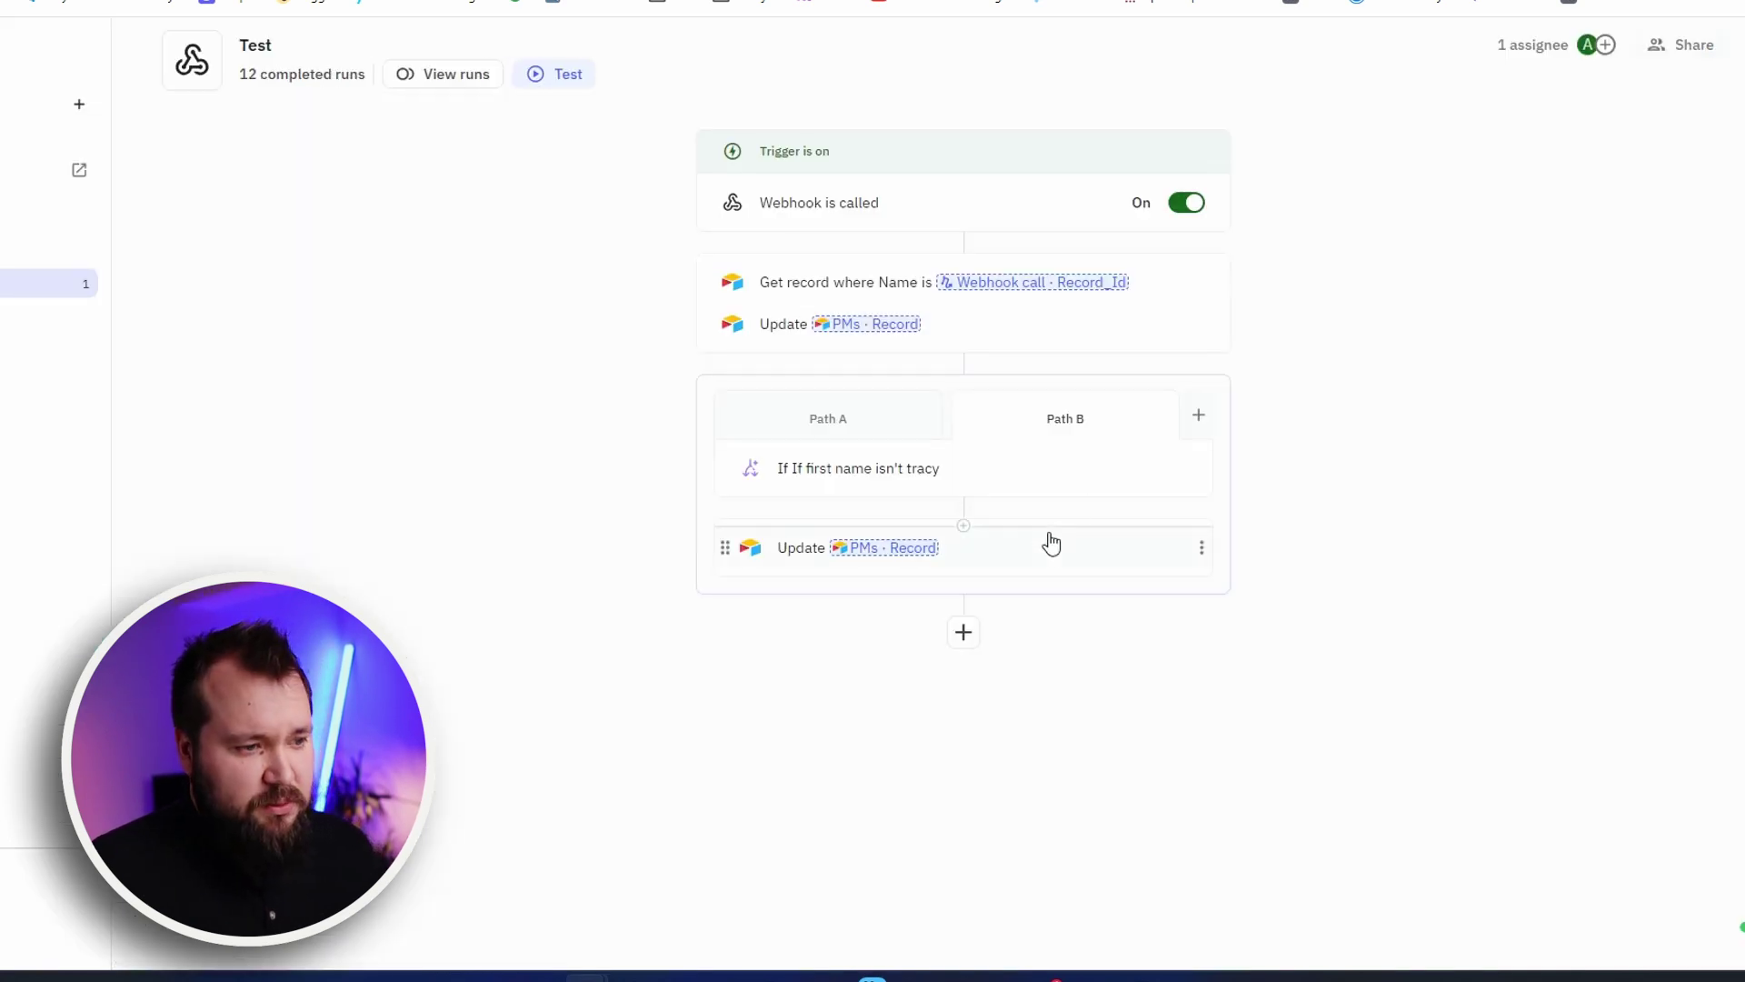
{"action": "left_click", "coordinate": [1048, 541]}
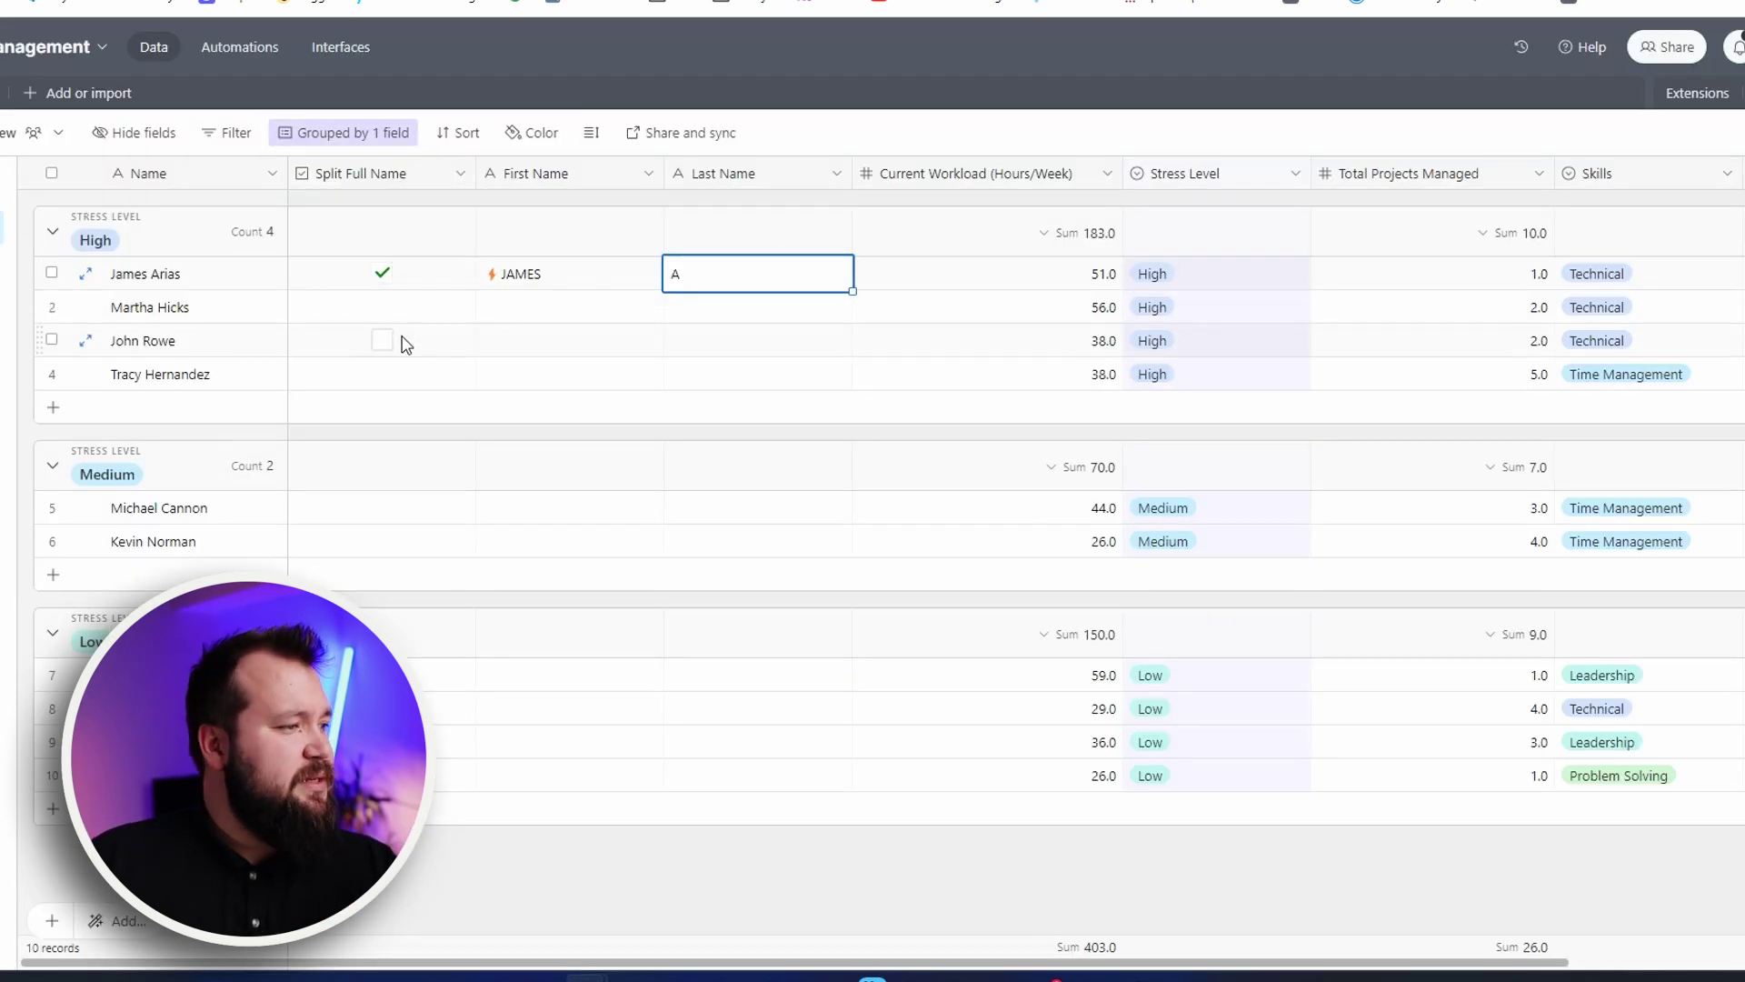
Tick Split Full Name on row 2 and inspect its resulting first and last name cells
{"action": "left_click", "coordinate": [382, 307]}
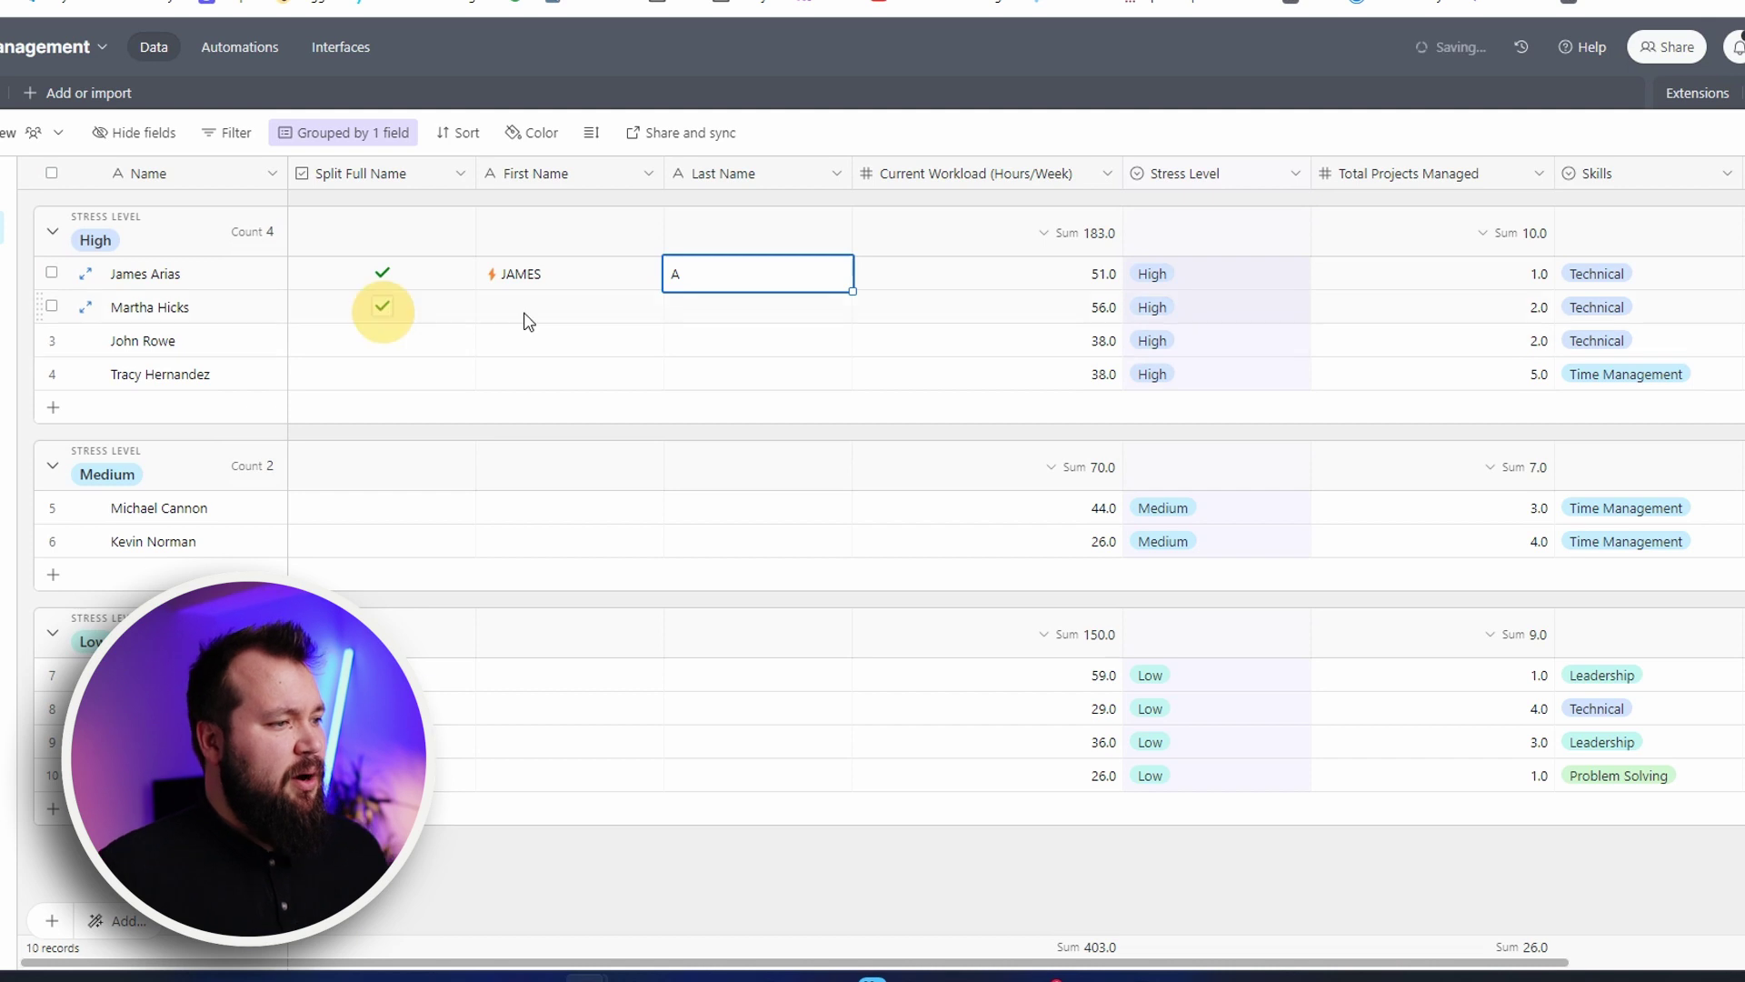
{"action": "left_click", "coordinate": [683, 309]}
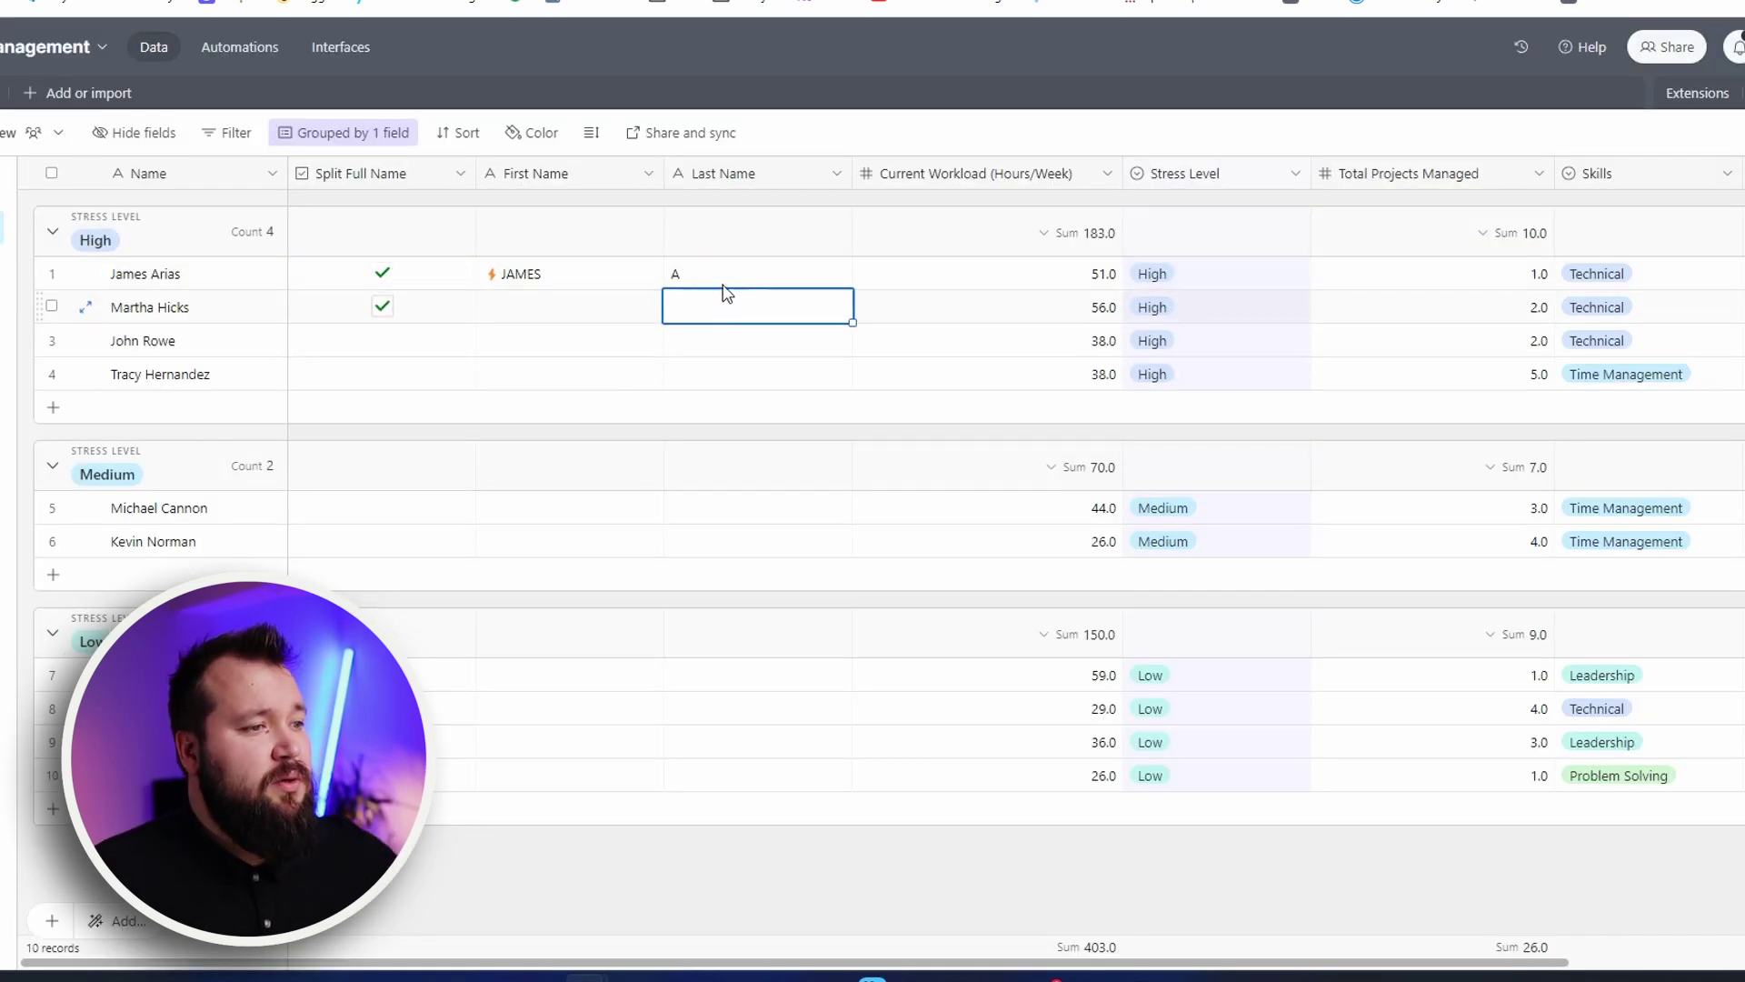
{"action": "left_click", "coordinate": [727, 278]}
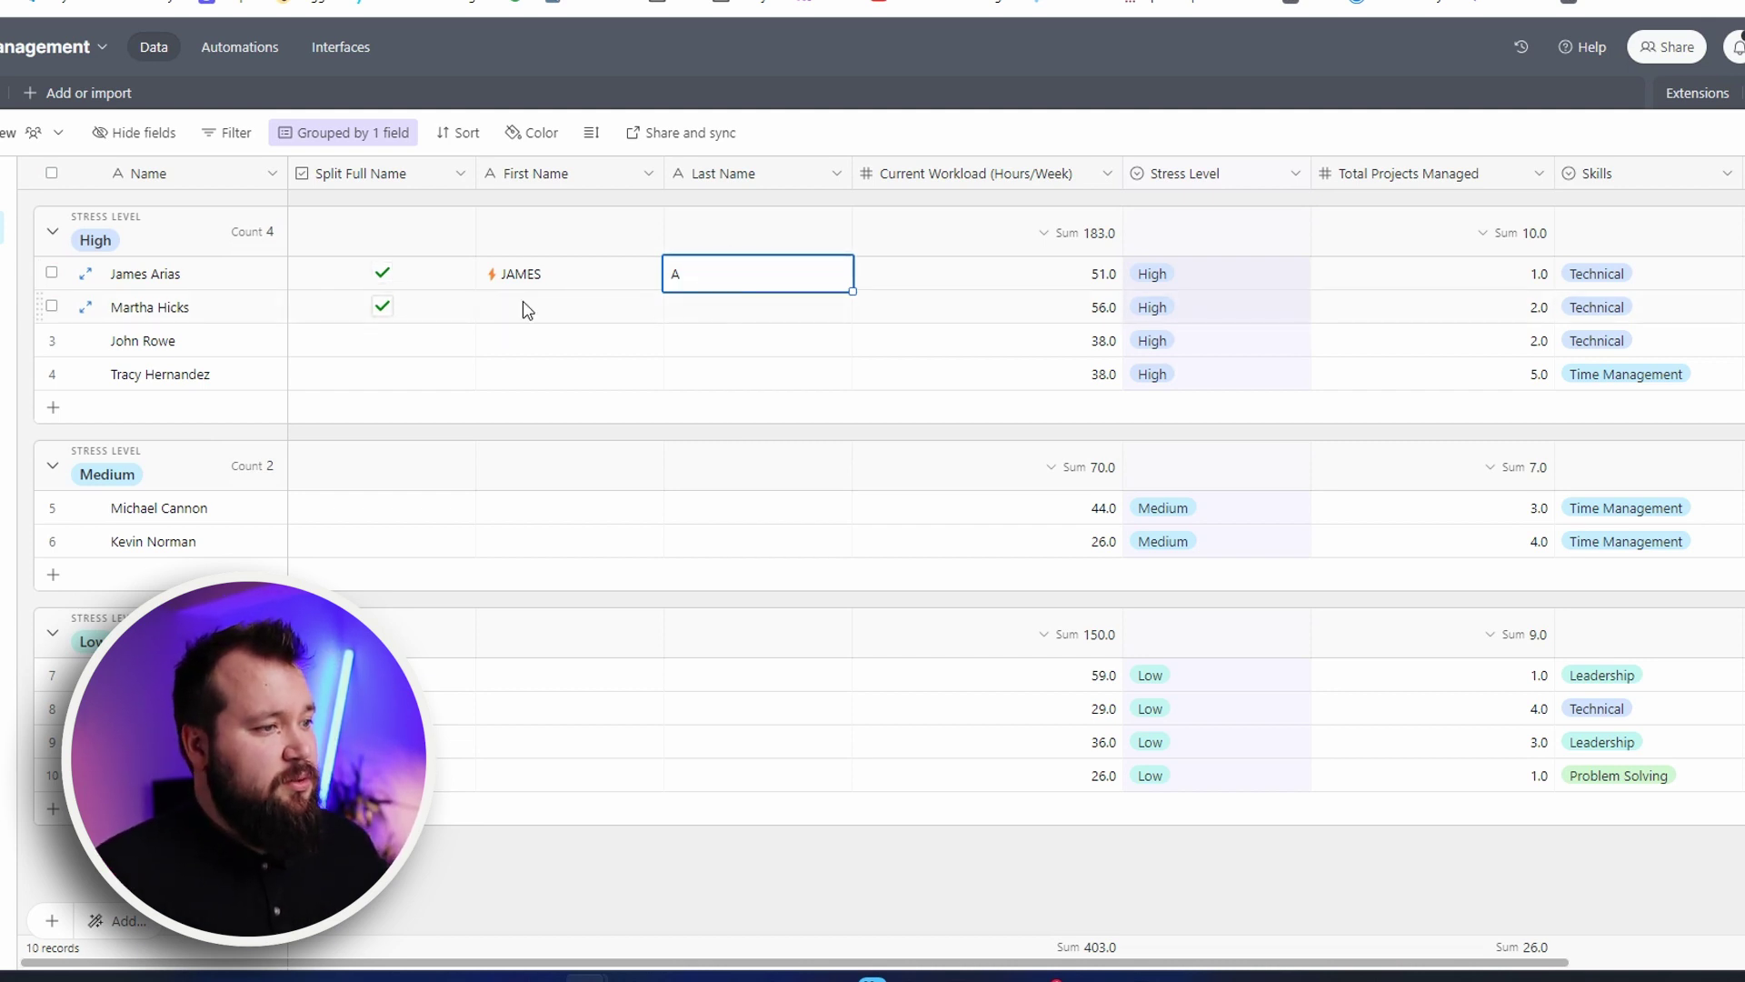
{"action": "left_click", "coordinate": [522, 305]}
{"action": "left_click", "coordinate": [742, 308]}
{"action": "left_click", "coordinate": [592, 310]}
{"action": "key", "text": "Down"}
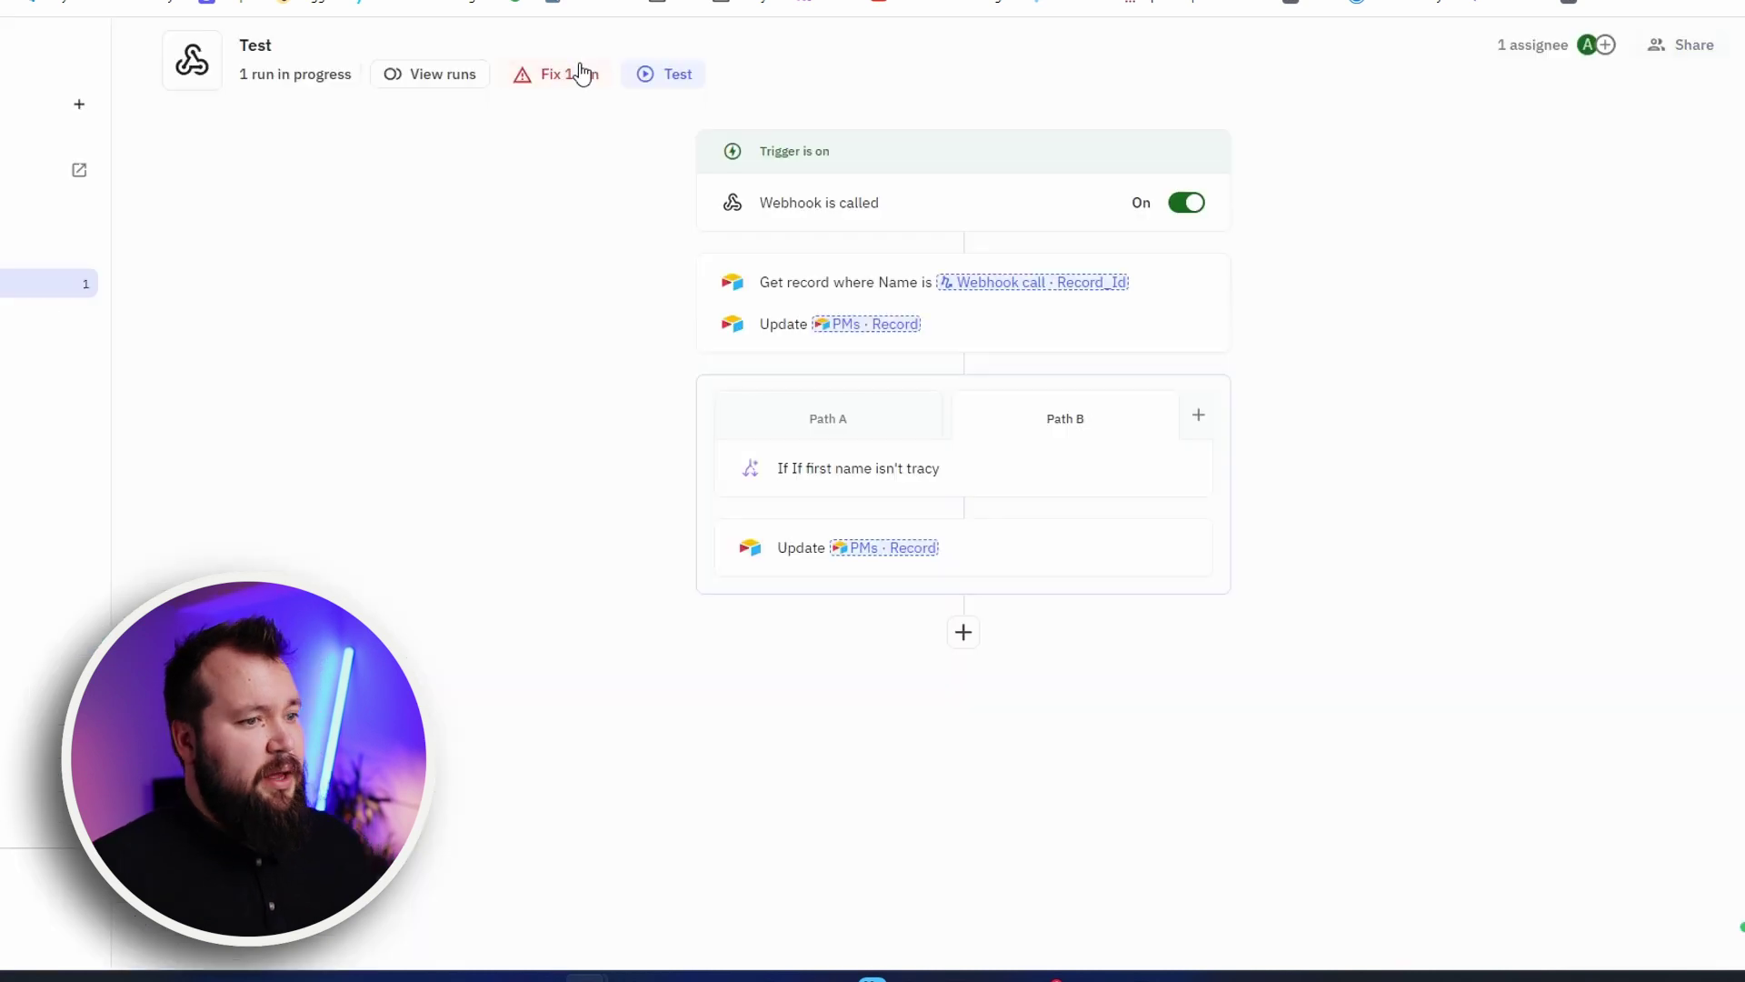
Manually send row 2's failed run down Path B, then tick Split Full Name on row 4
{"action": "left_click", "coordinate": [578, 72]}
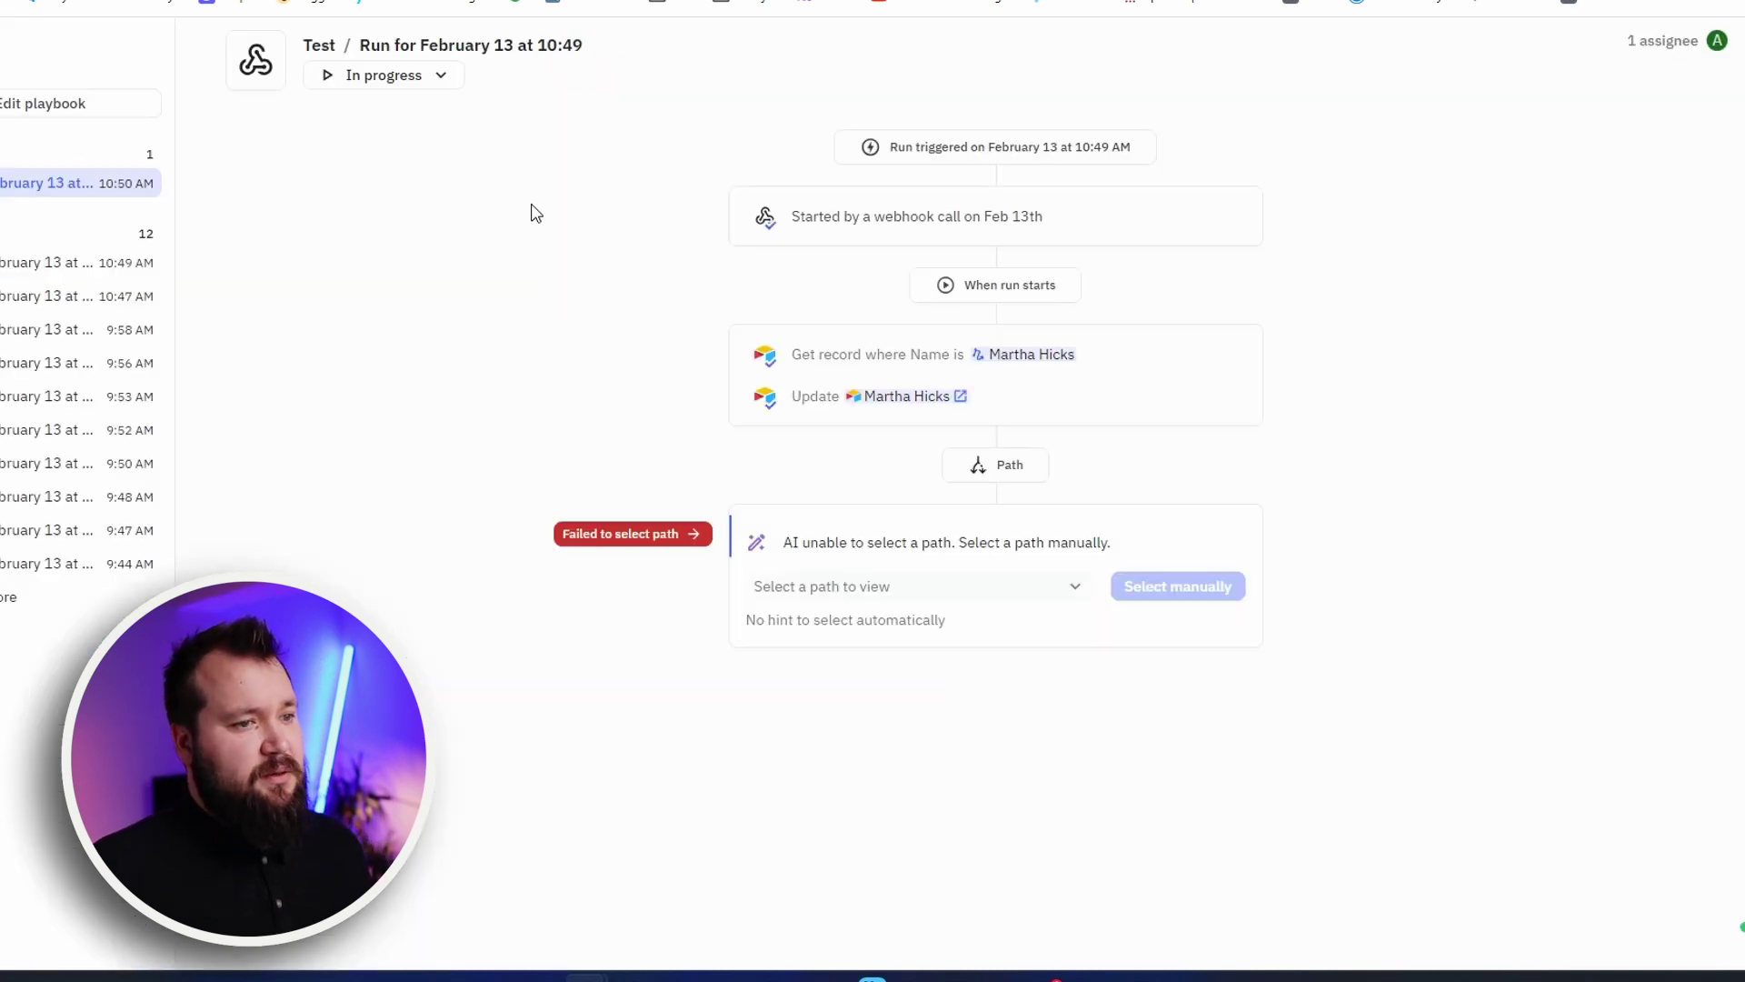
{"action": "left_click", "coordinate": [909, 586]}
{"action": "left_click", "coordinate": [916, 670]}
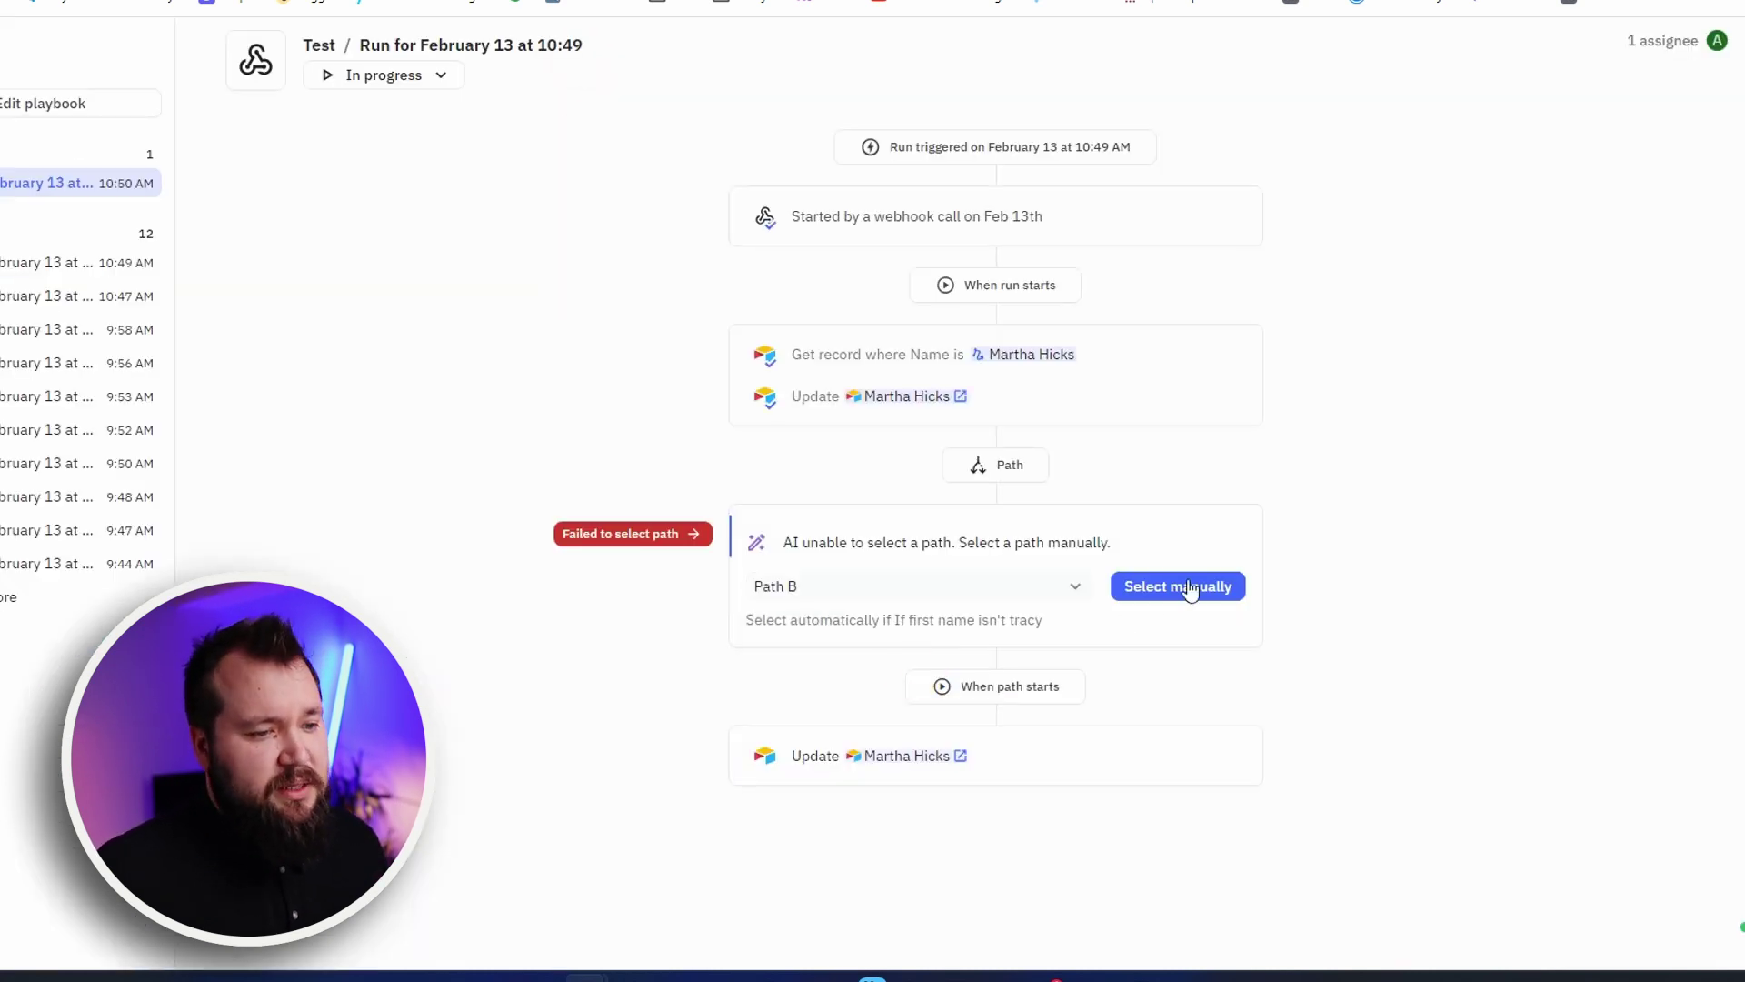
{"action": "left_click", "coordinate": [1182, 586]}
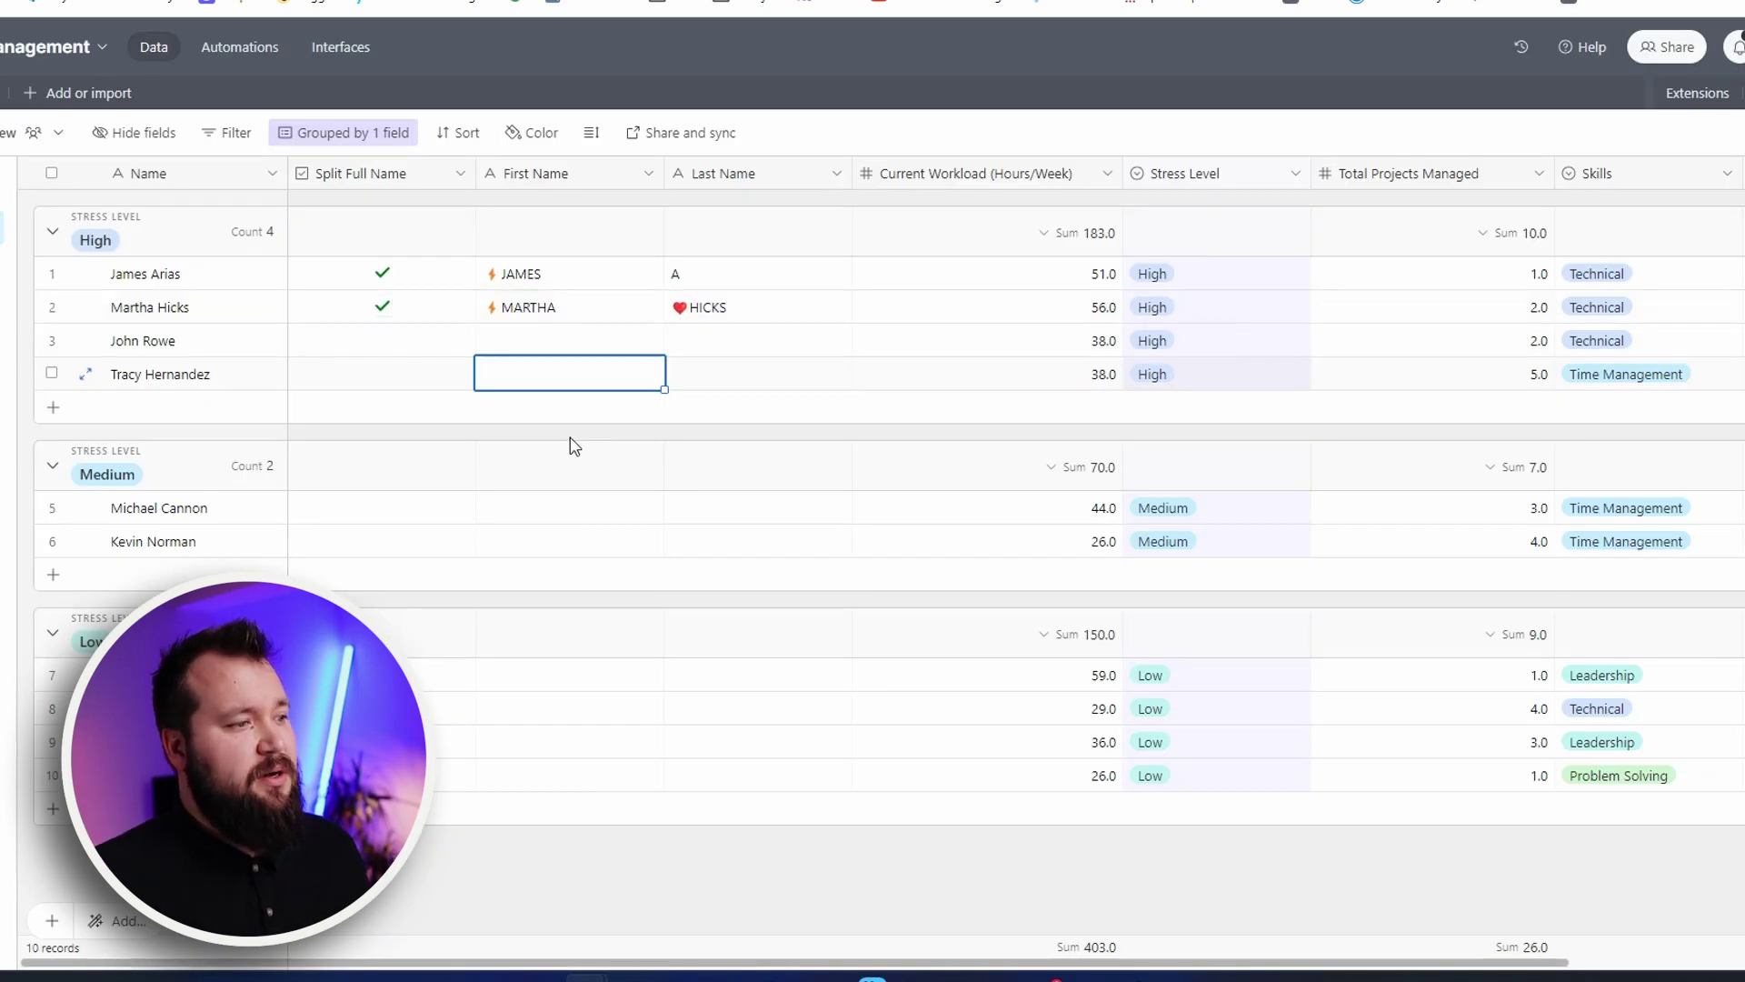
{"action": "left_click", "coordinate": [381, 375]}
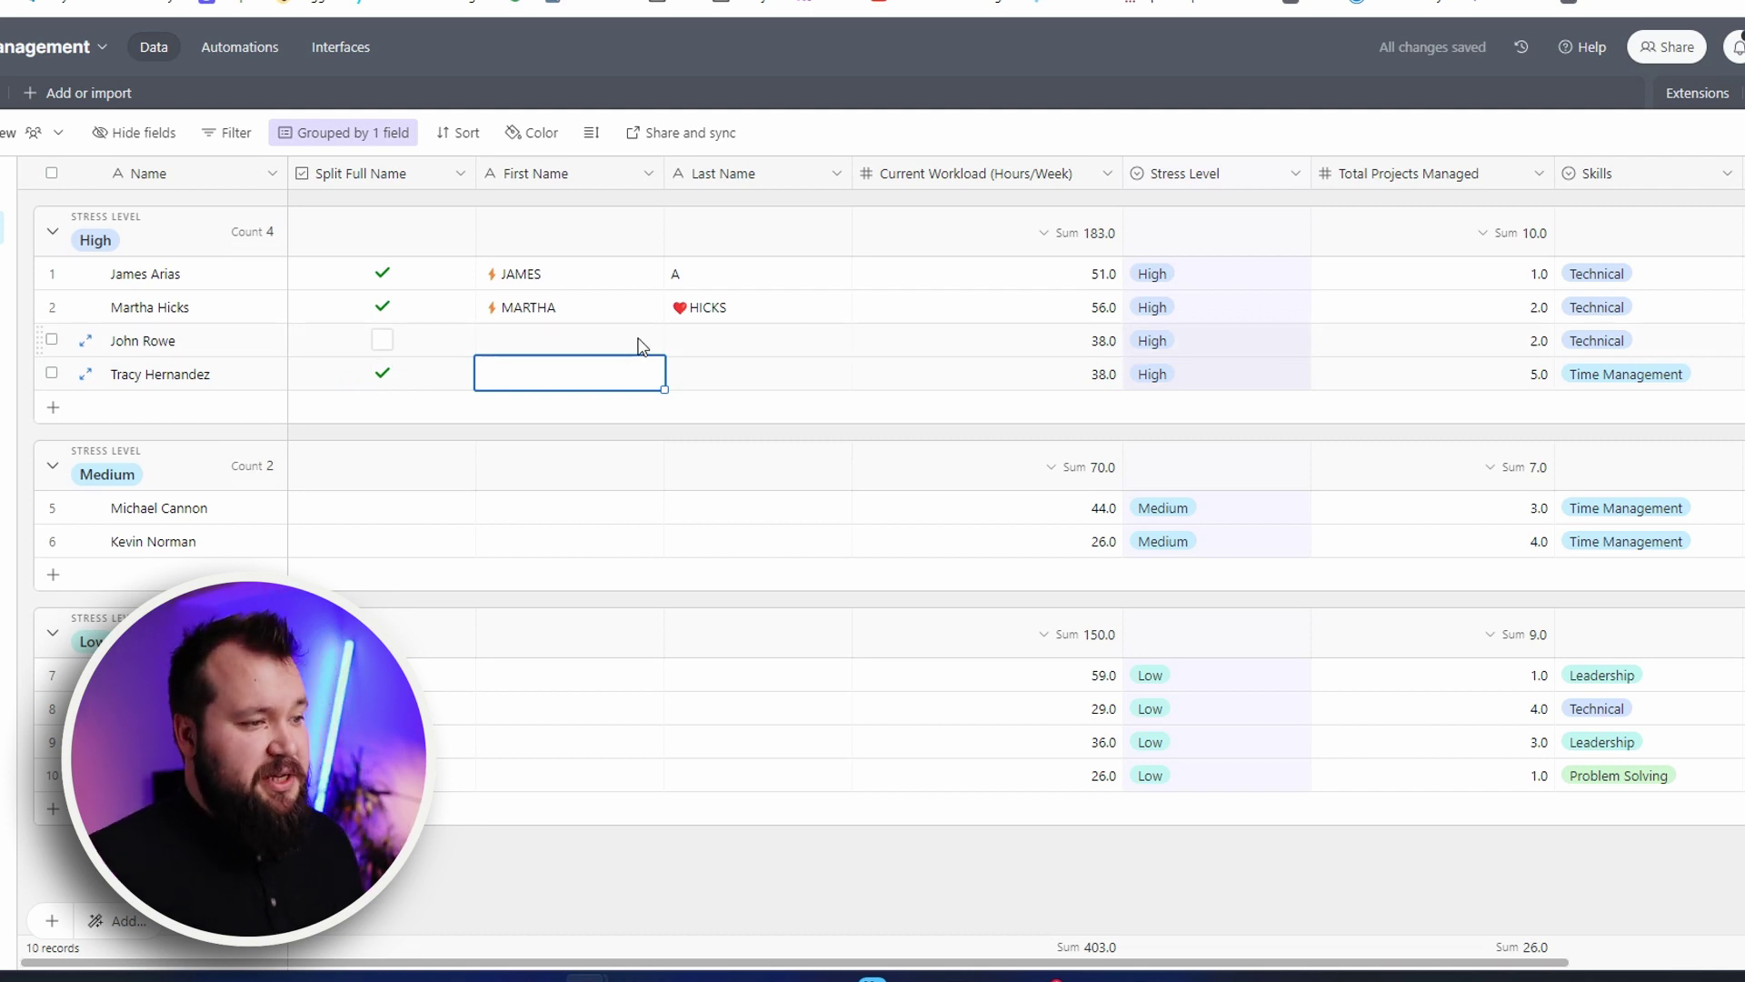
Check Relay for new runs and open the newest February 13 run
{"action": "key", "text": "ctrl+Tab"}
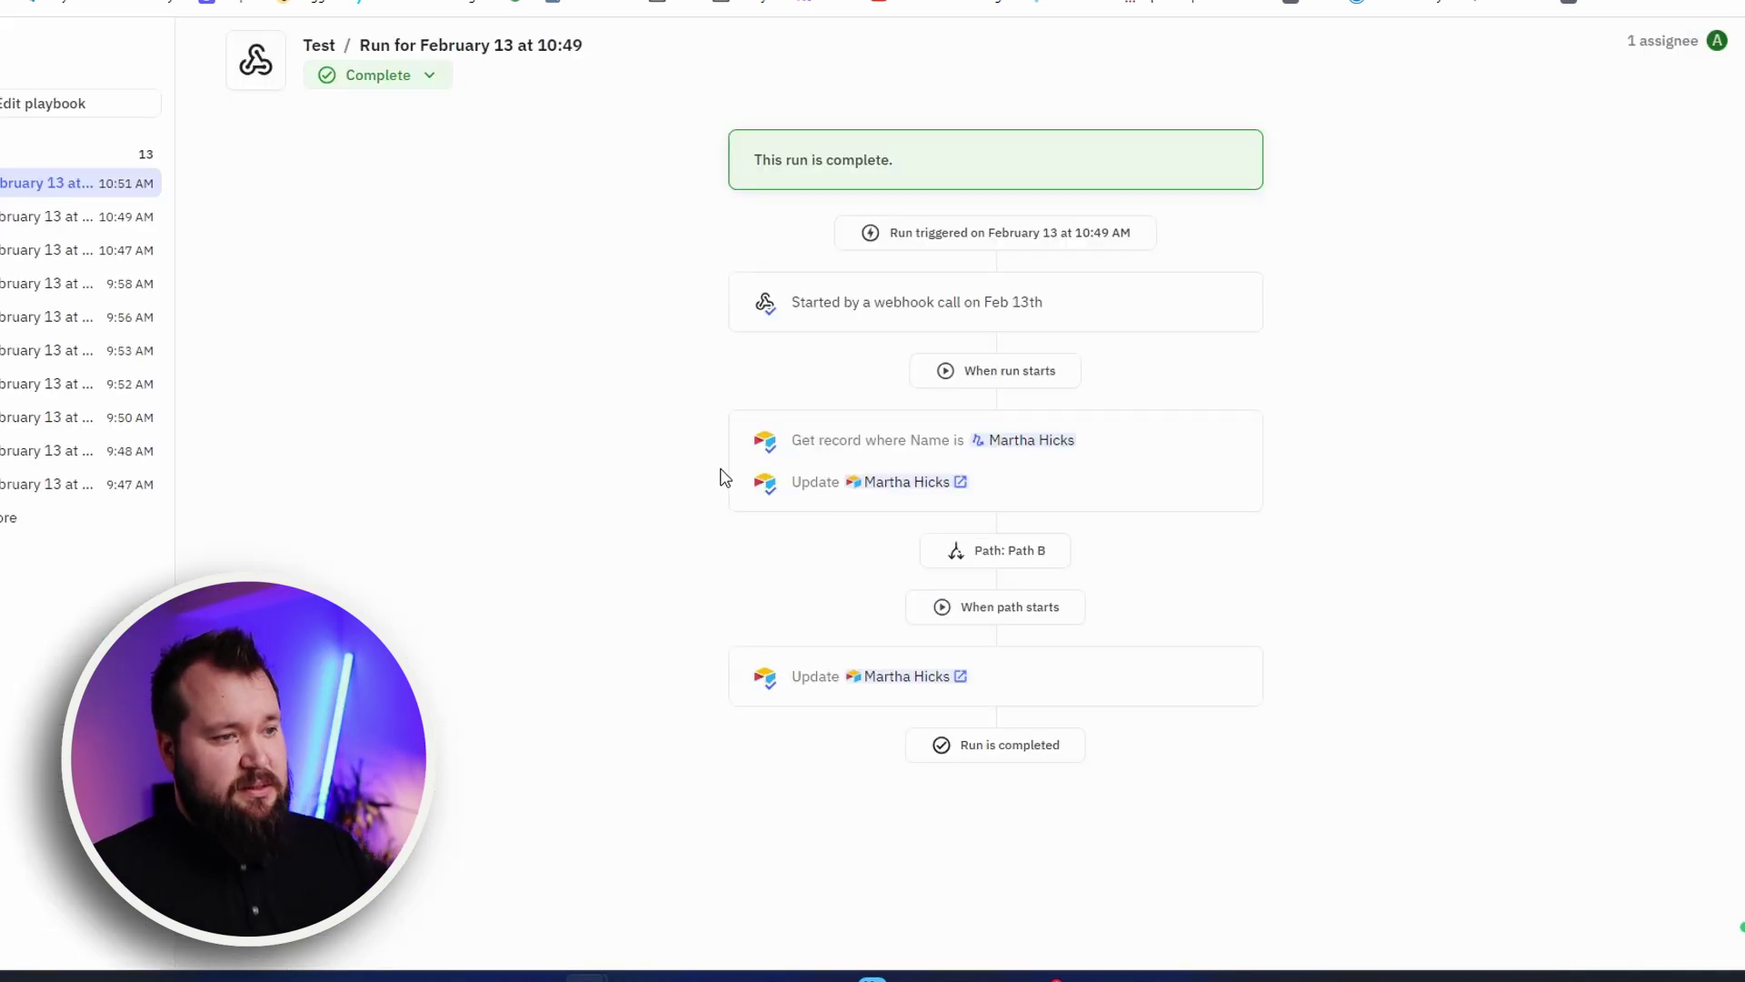
{"action": "left_click", "coordinate": [121, 51]}
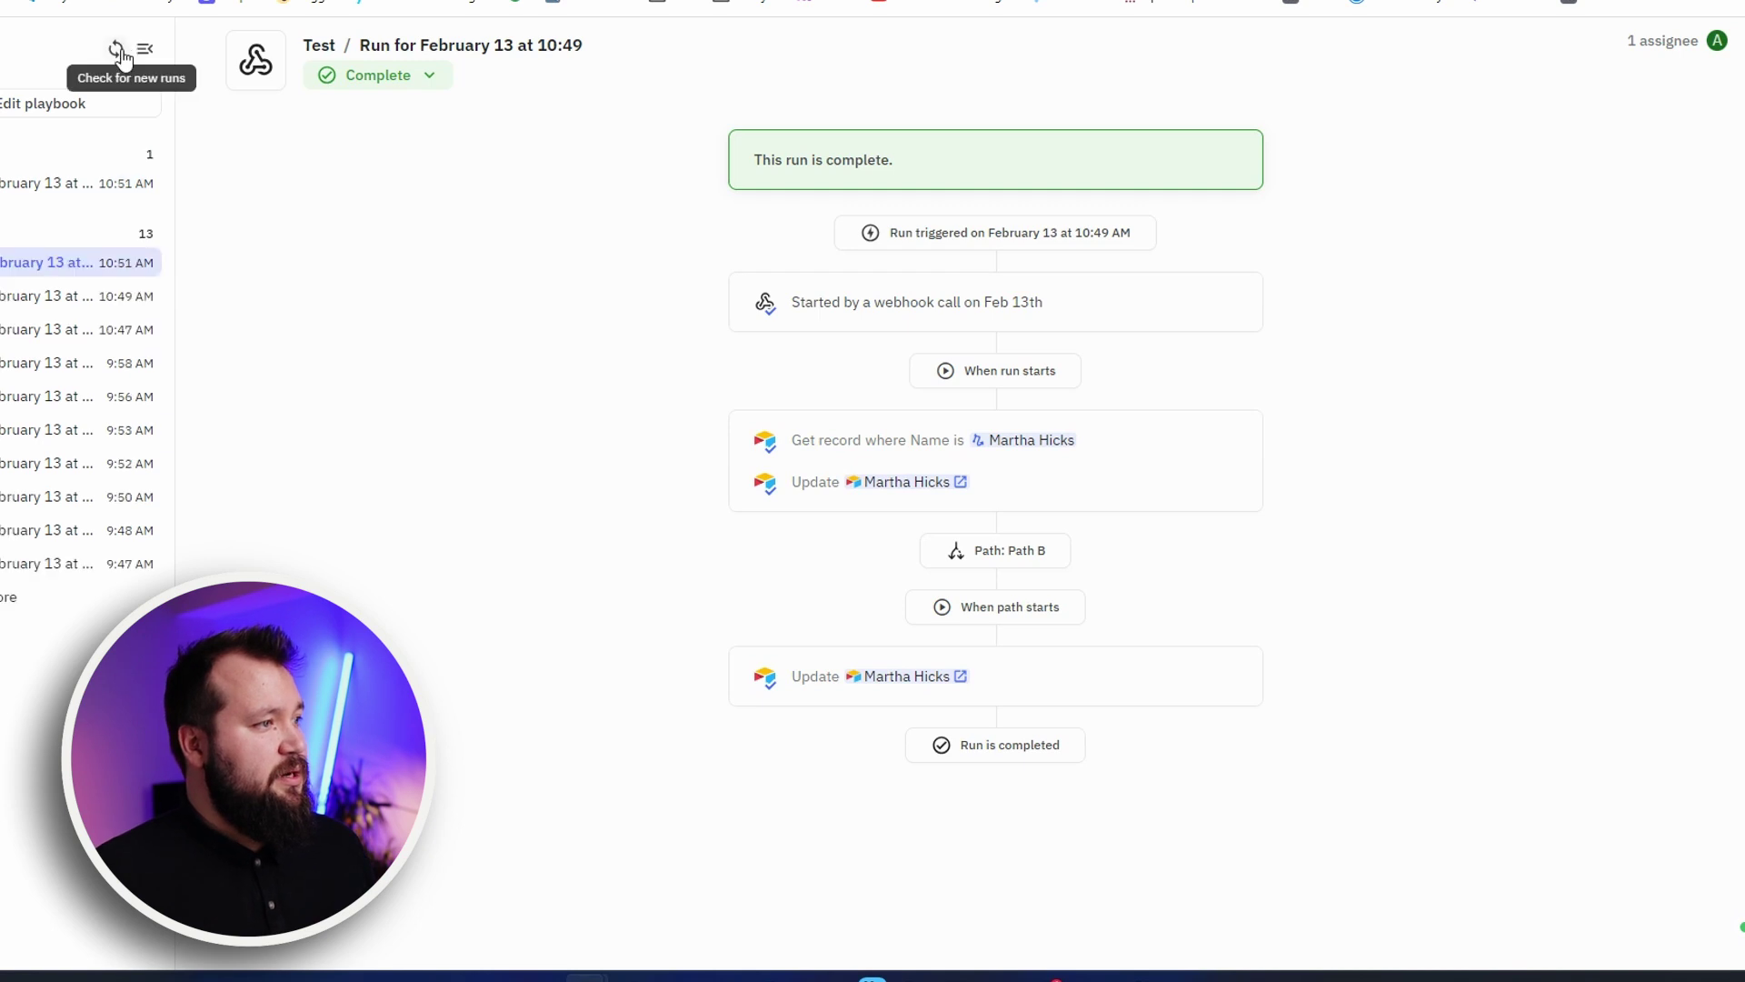
{"action": "left_click", "coordinate": [36, 187]}
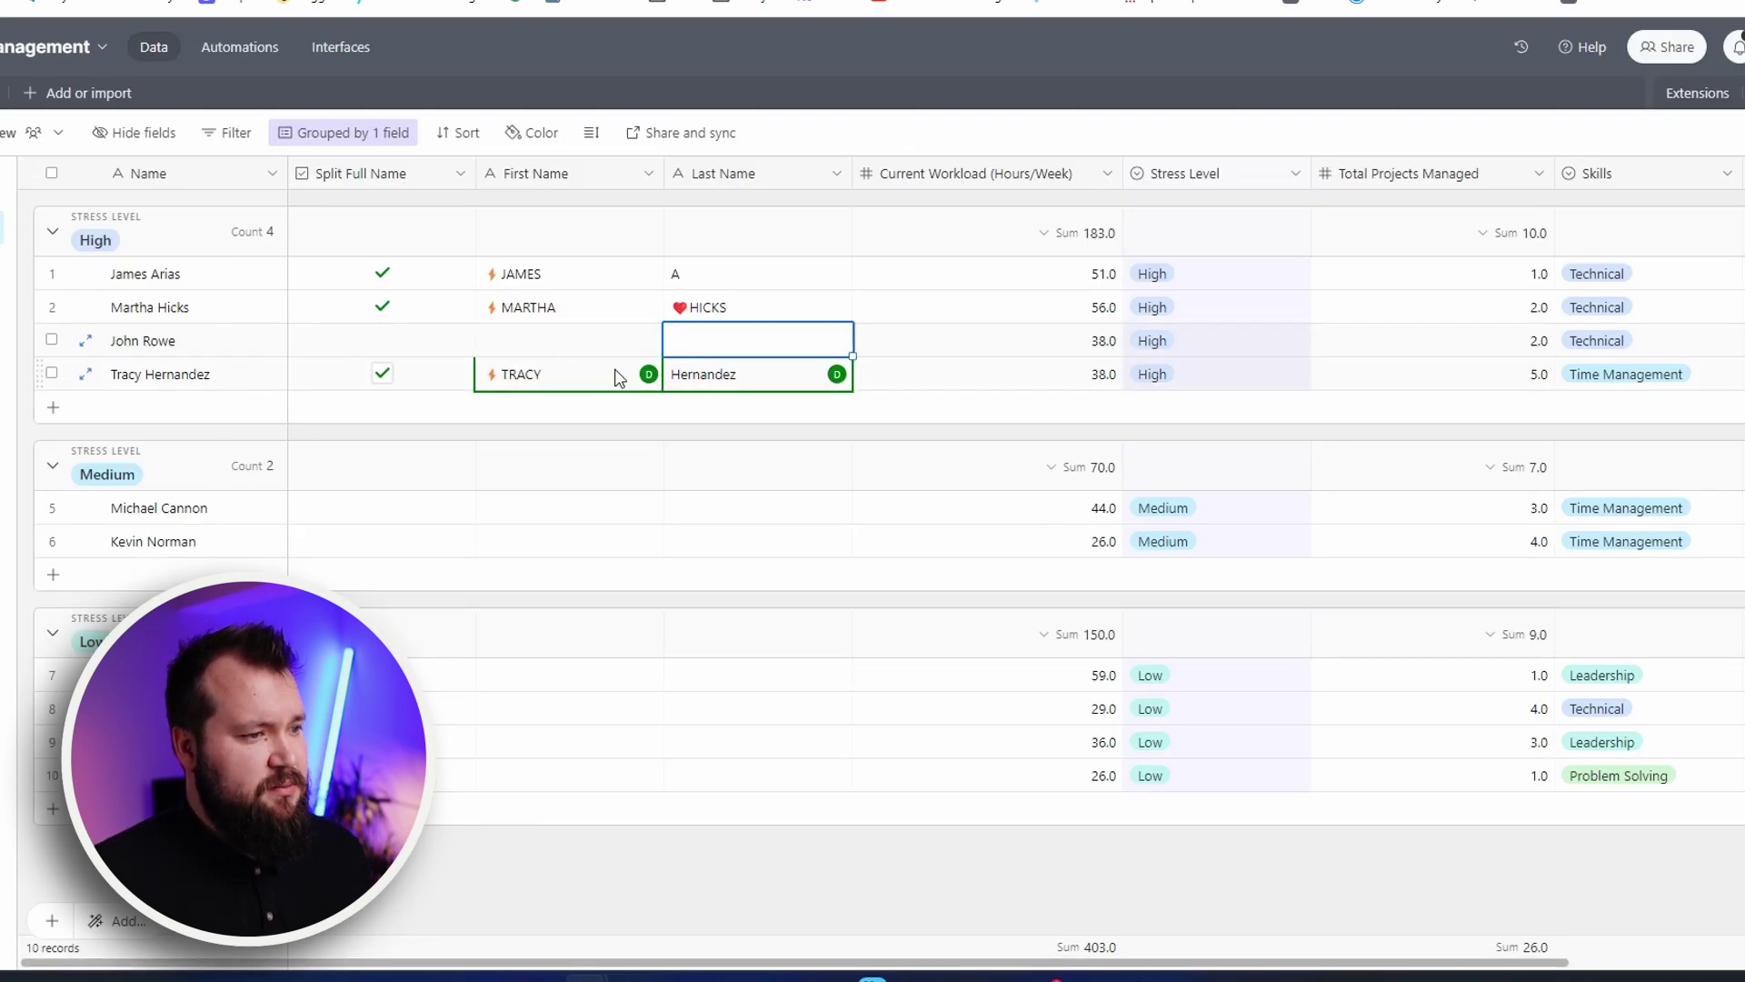
{"action": "left_click", "coordinate": [666, 383]}
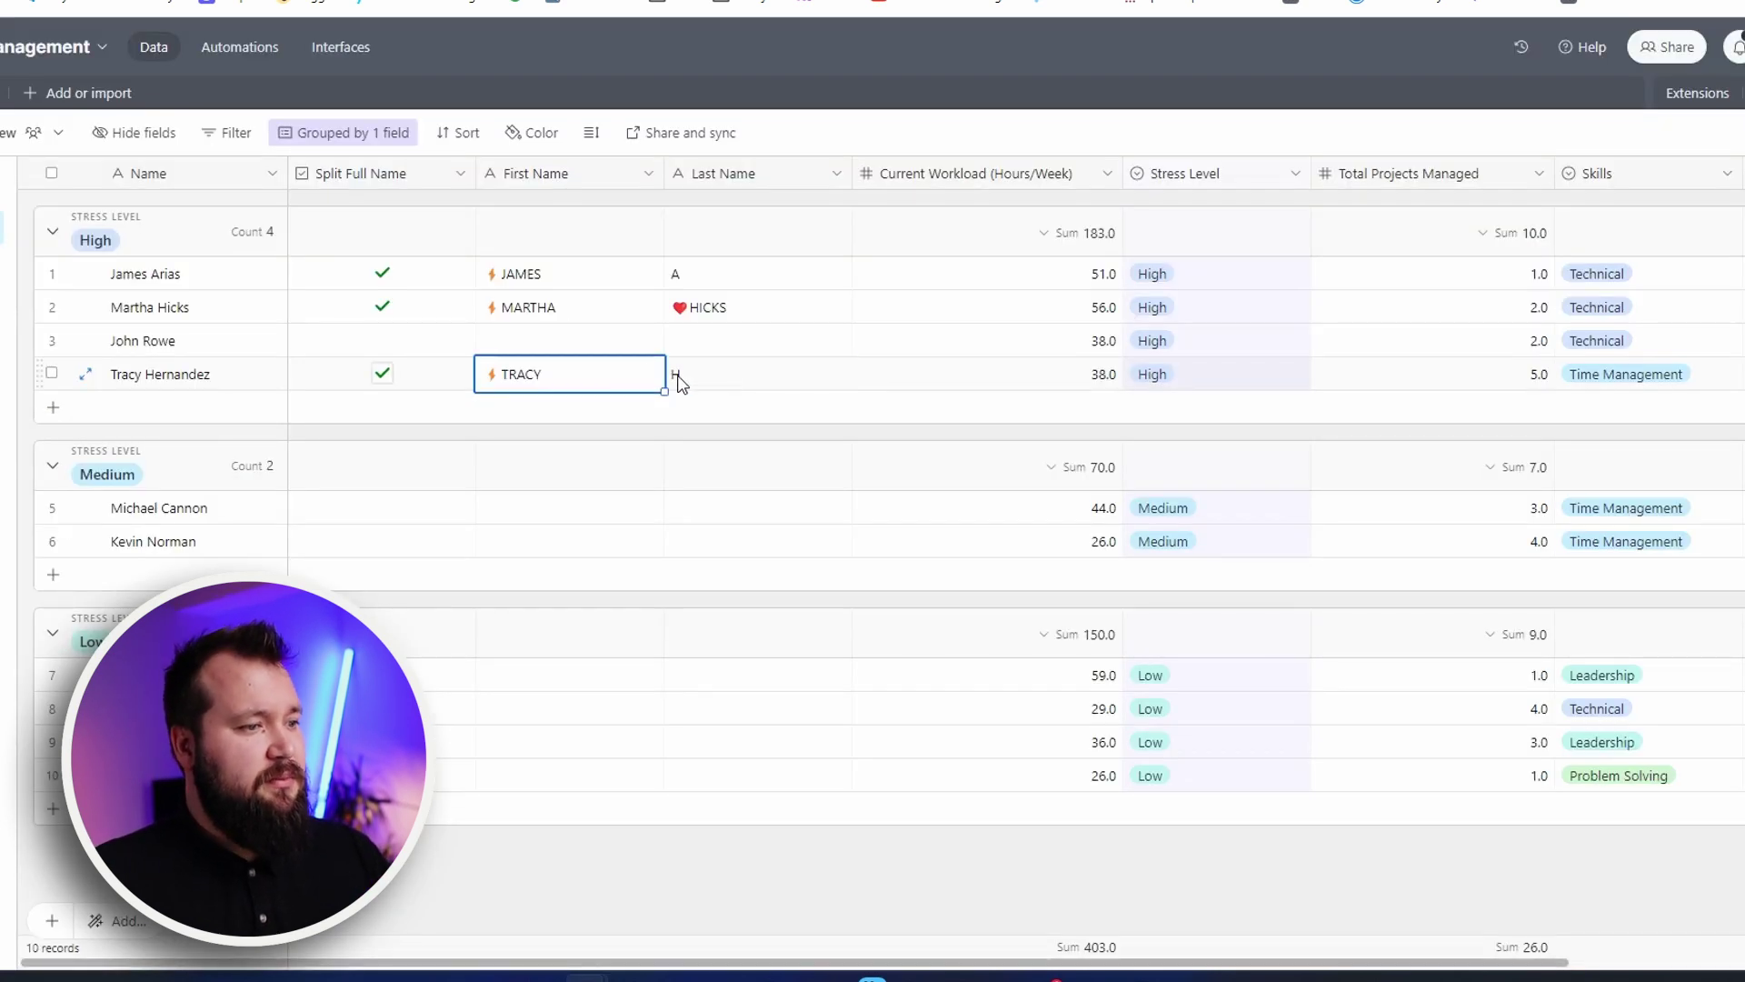
{"action": "left_click", "coordinate": [680, 382]}
{"action": "left_click", "coordinate": [597, 370]}
{"action": "left_click", "coordinate": [721, 370]}
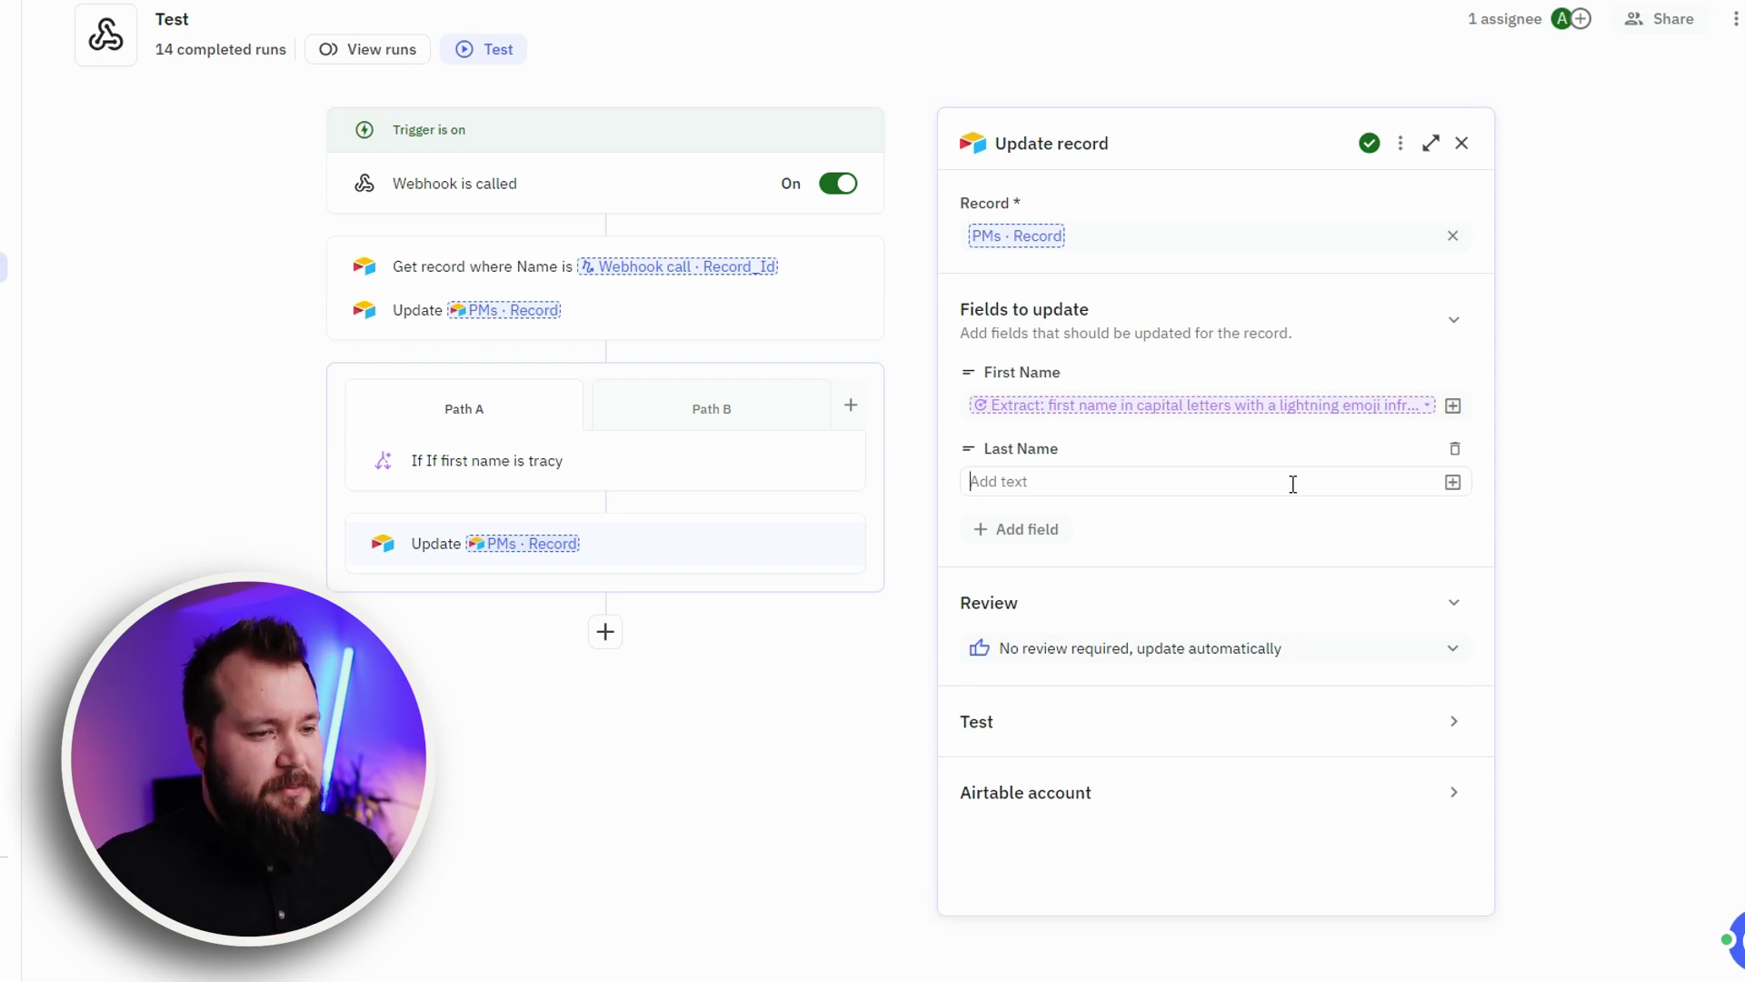
Fill Path A's Last Name field with the record's Name, formatted with the Lower case function
{"action": "left_click", "coordinate": [976, 480]}
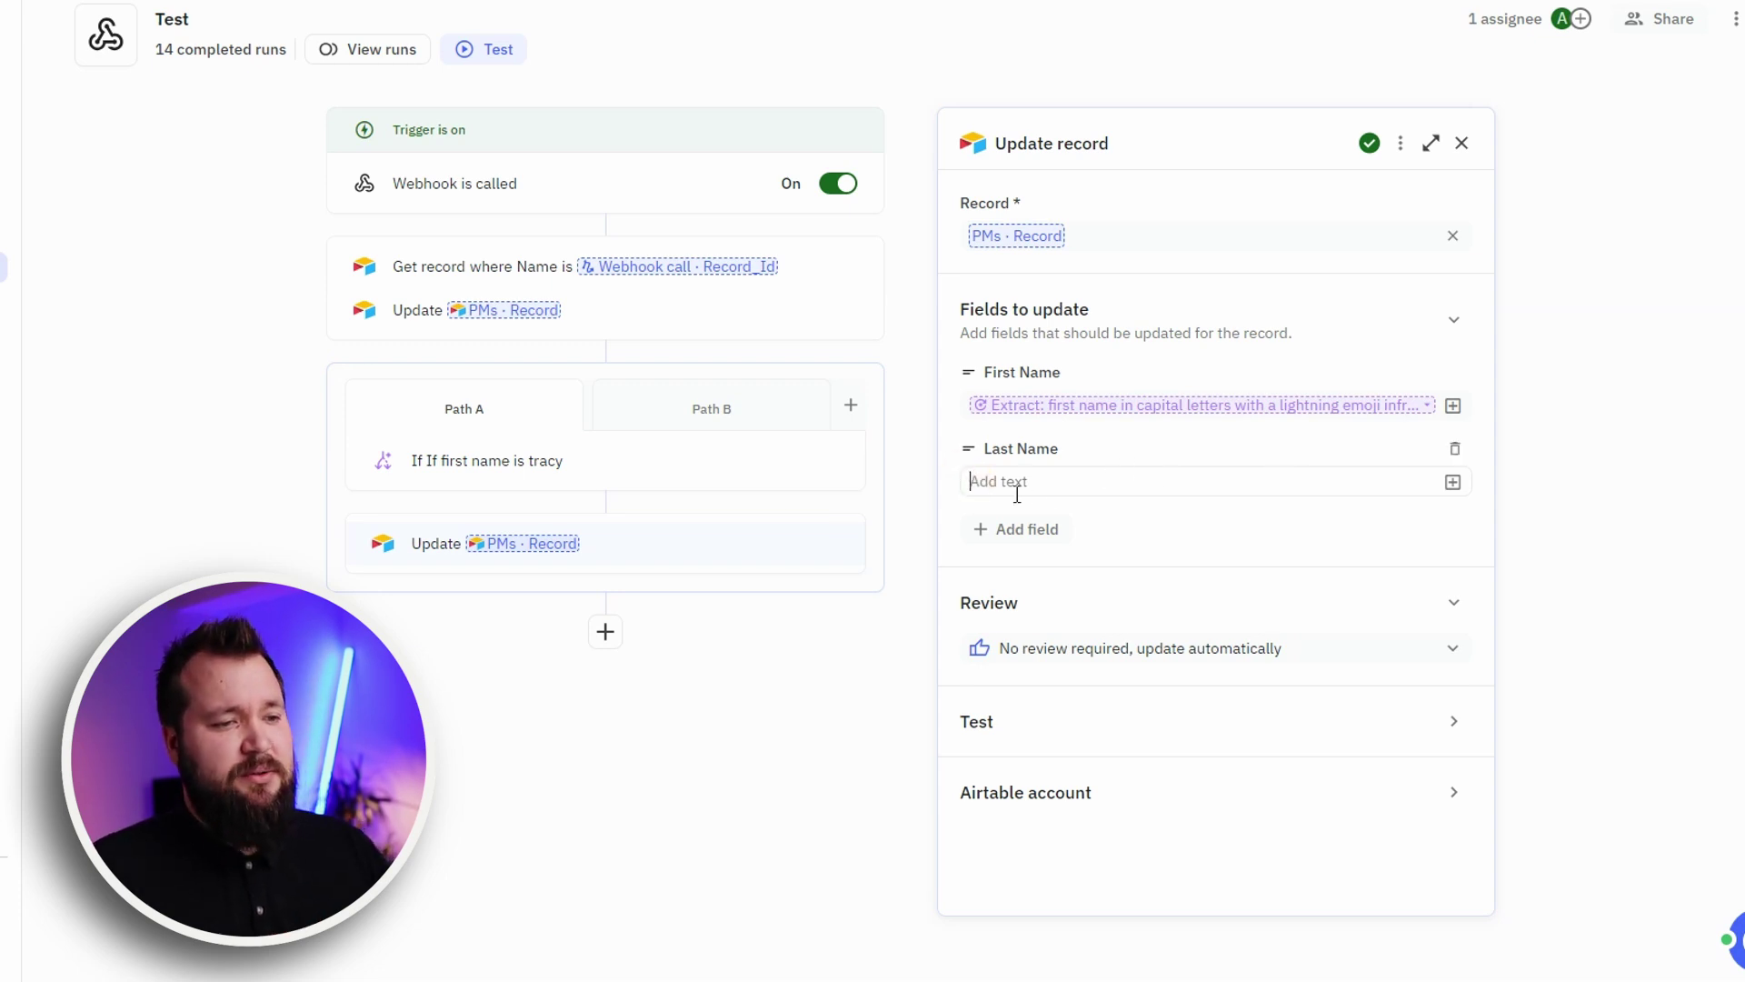
{"action": "left_click", "coordinate": [1452, 482]}
{"action": "mouse_move", "coordinate": [1628, 658]}
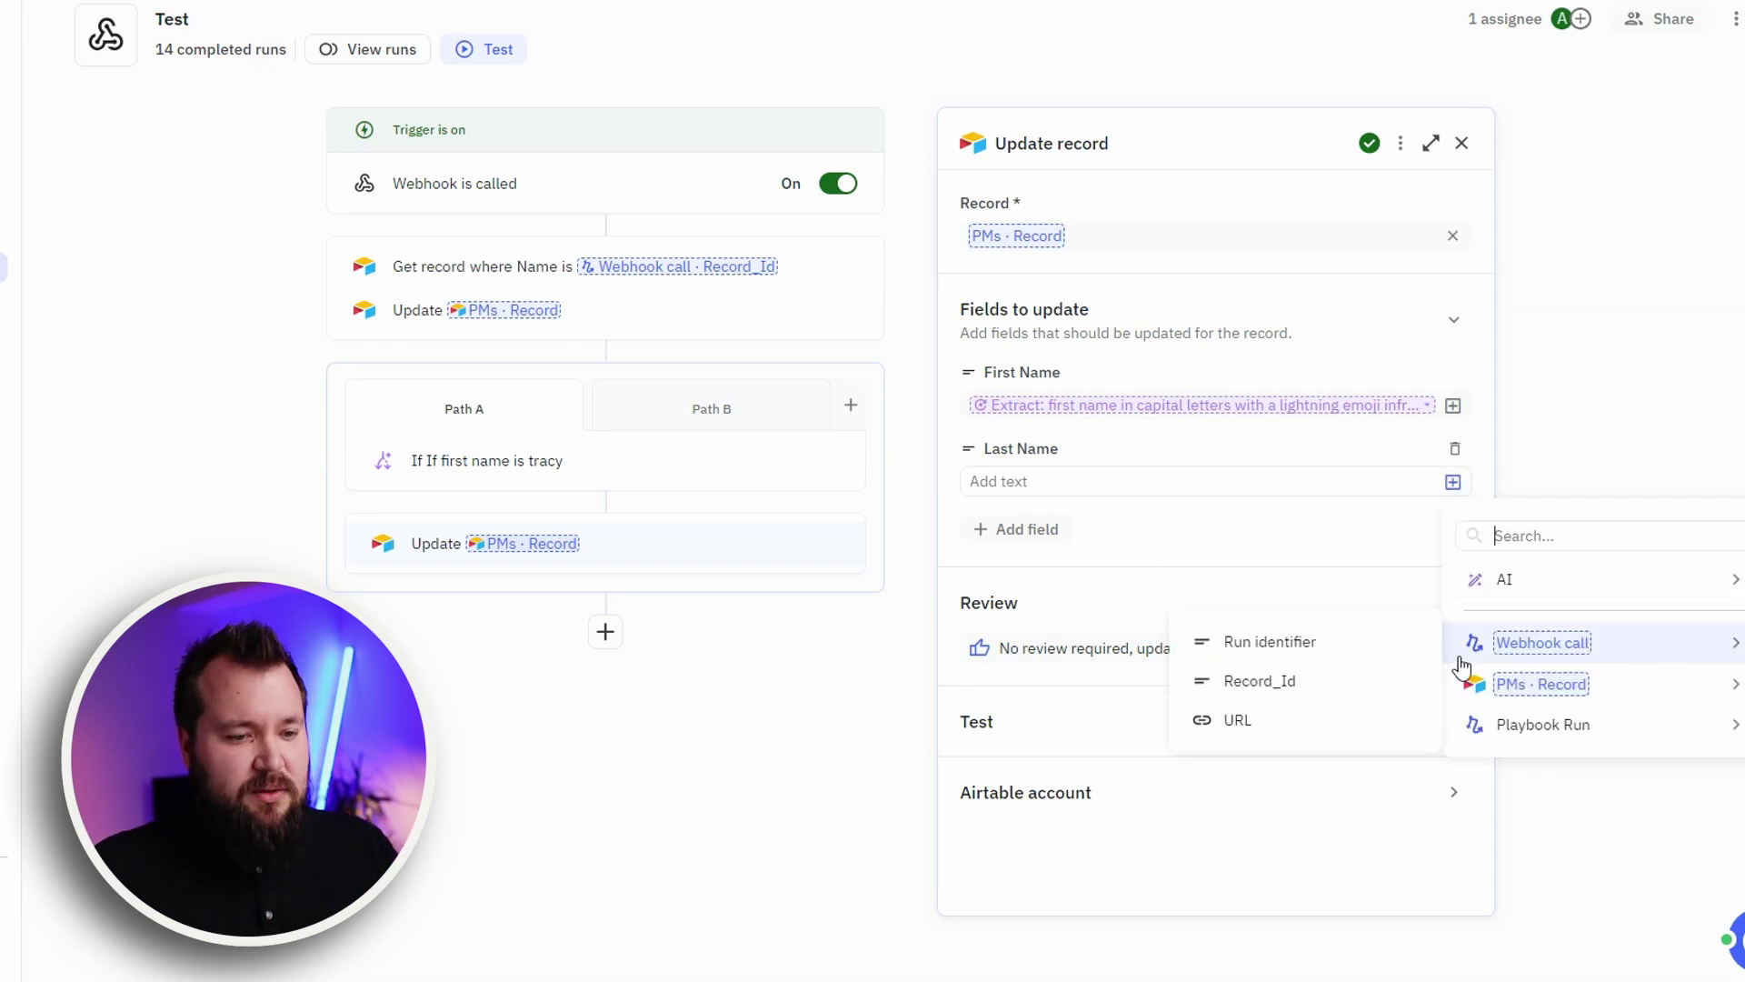
{"action": "mouse_move", "coordinate": [1464, 680]}
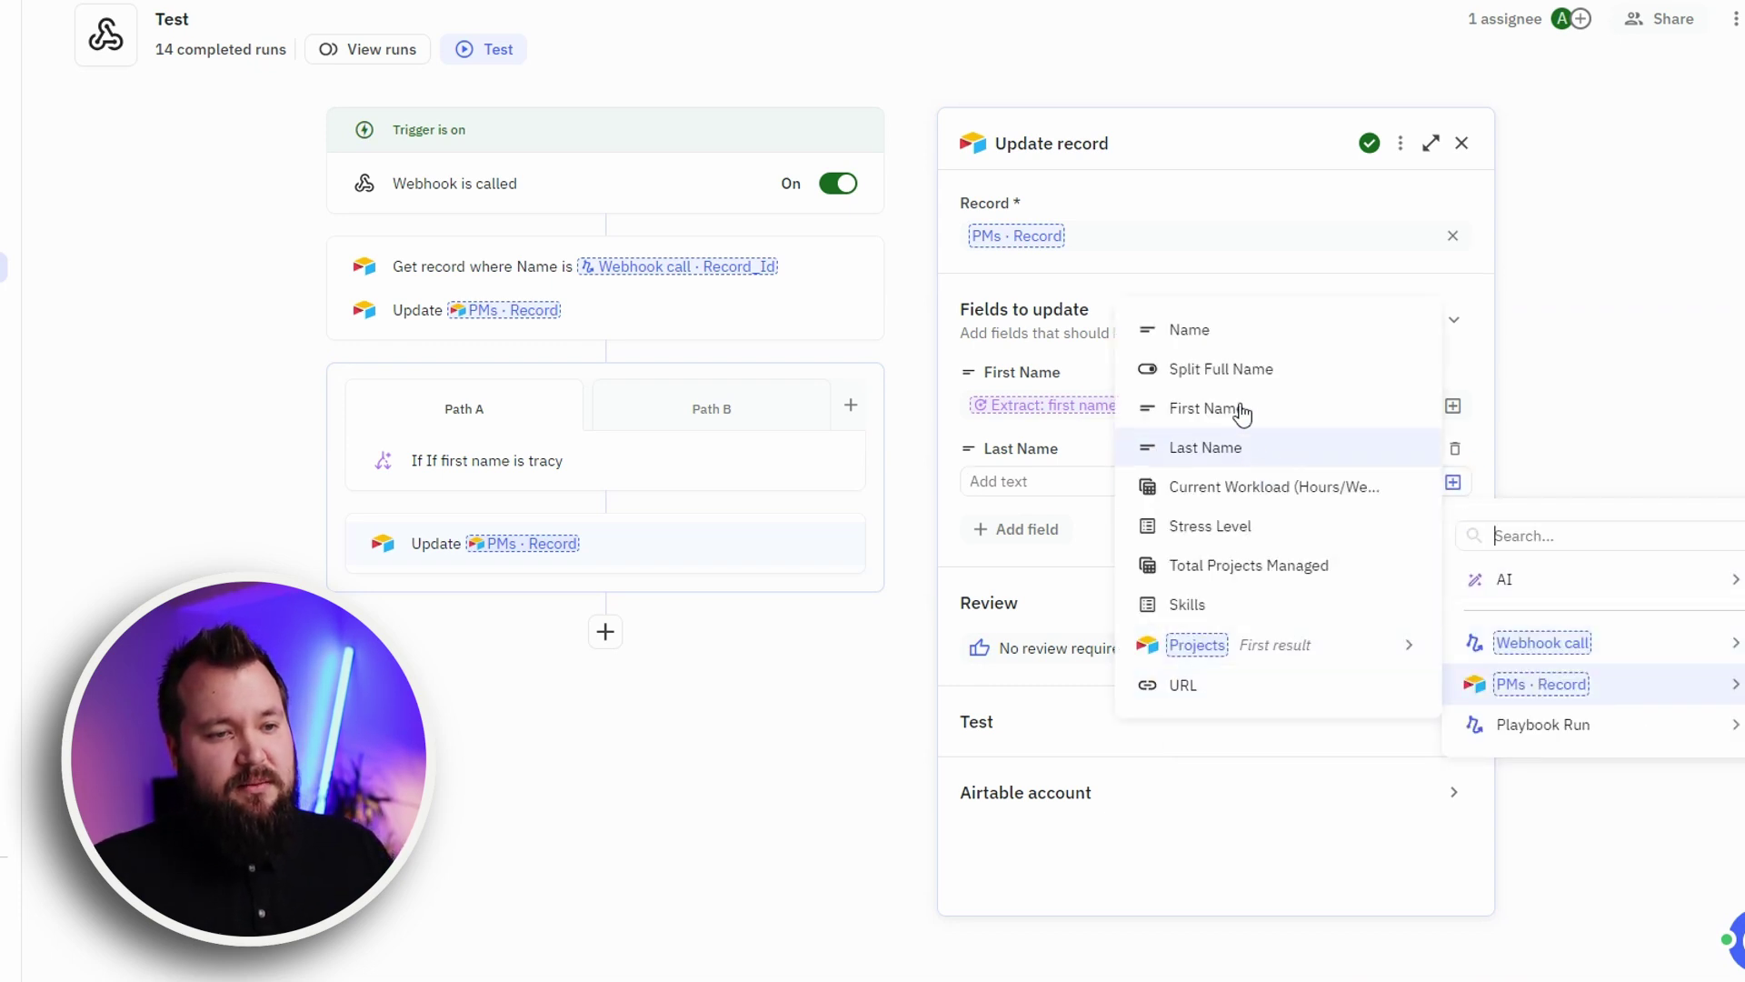
{"action": "left_click", "coordinate": [1235, 339]}
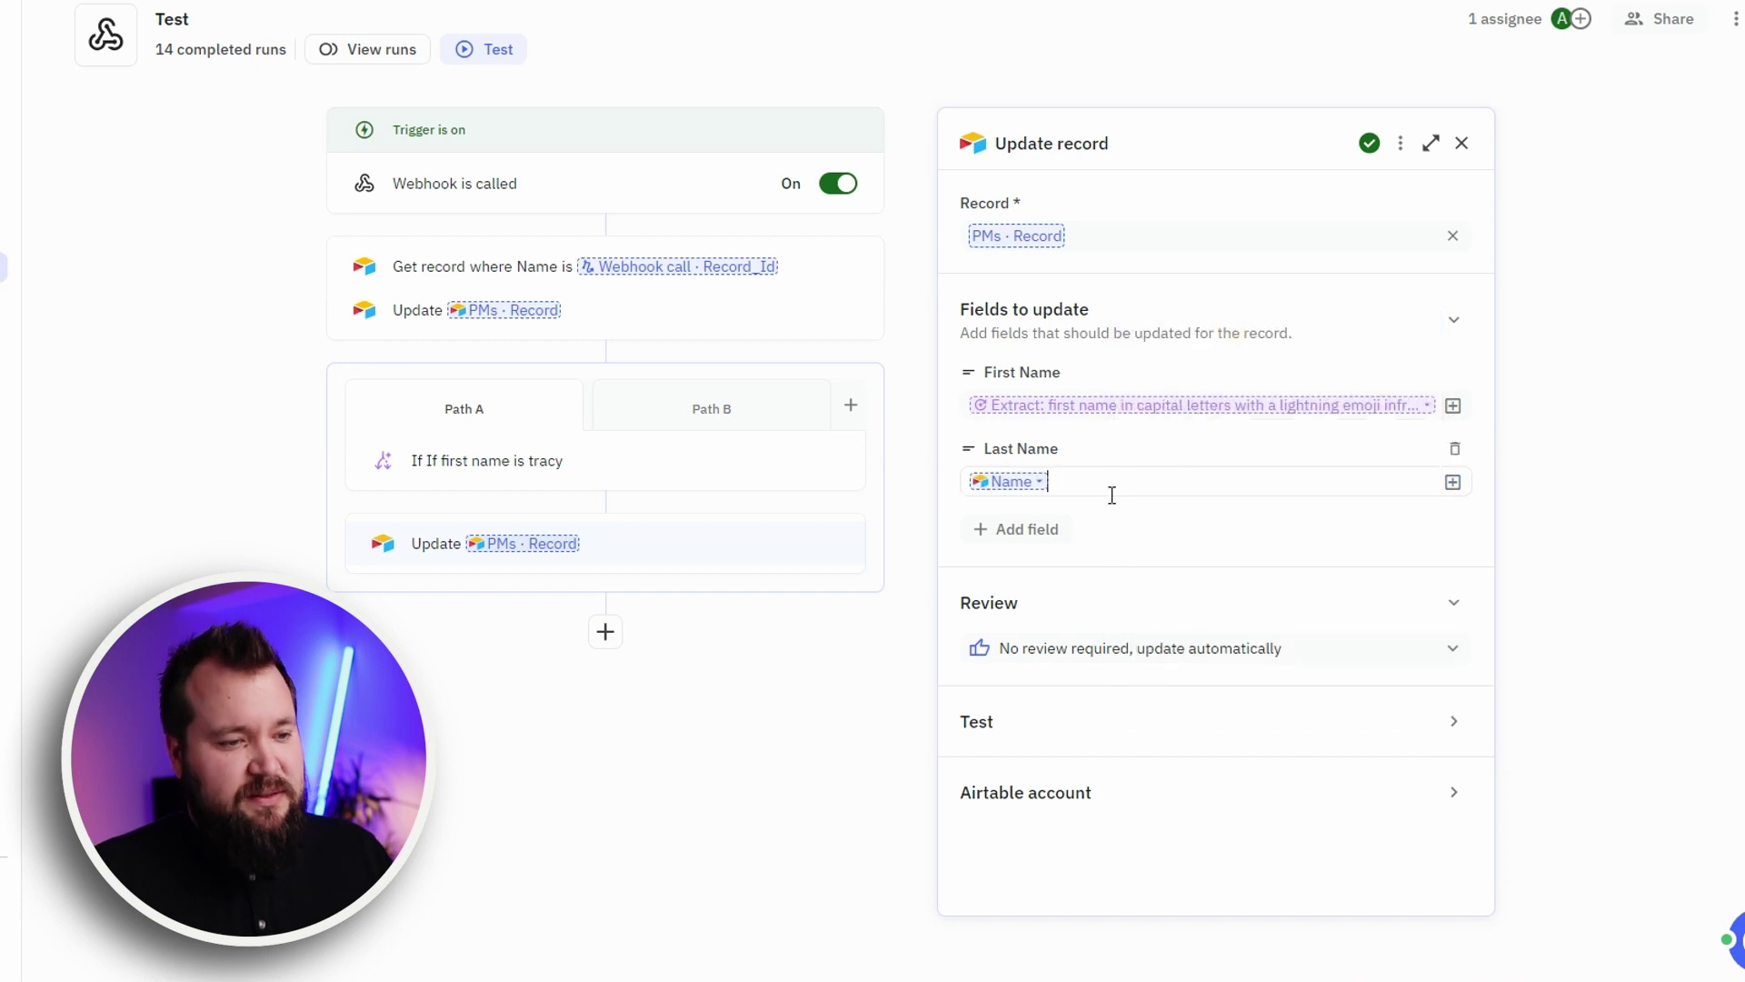
{"action": "left_click", "coordinate": [1041, 482]}
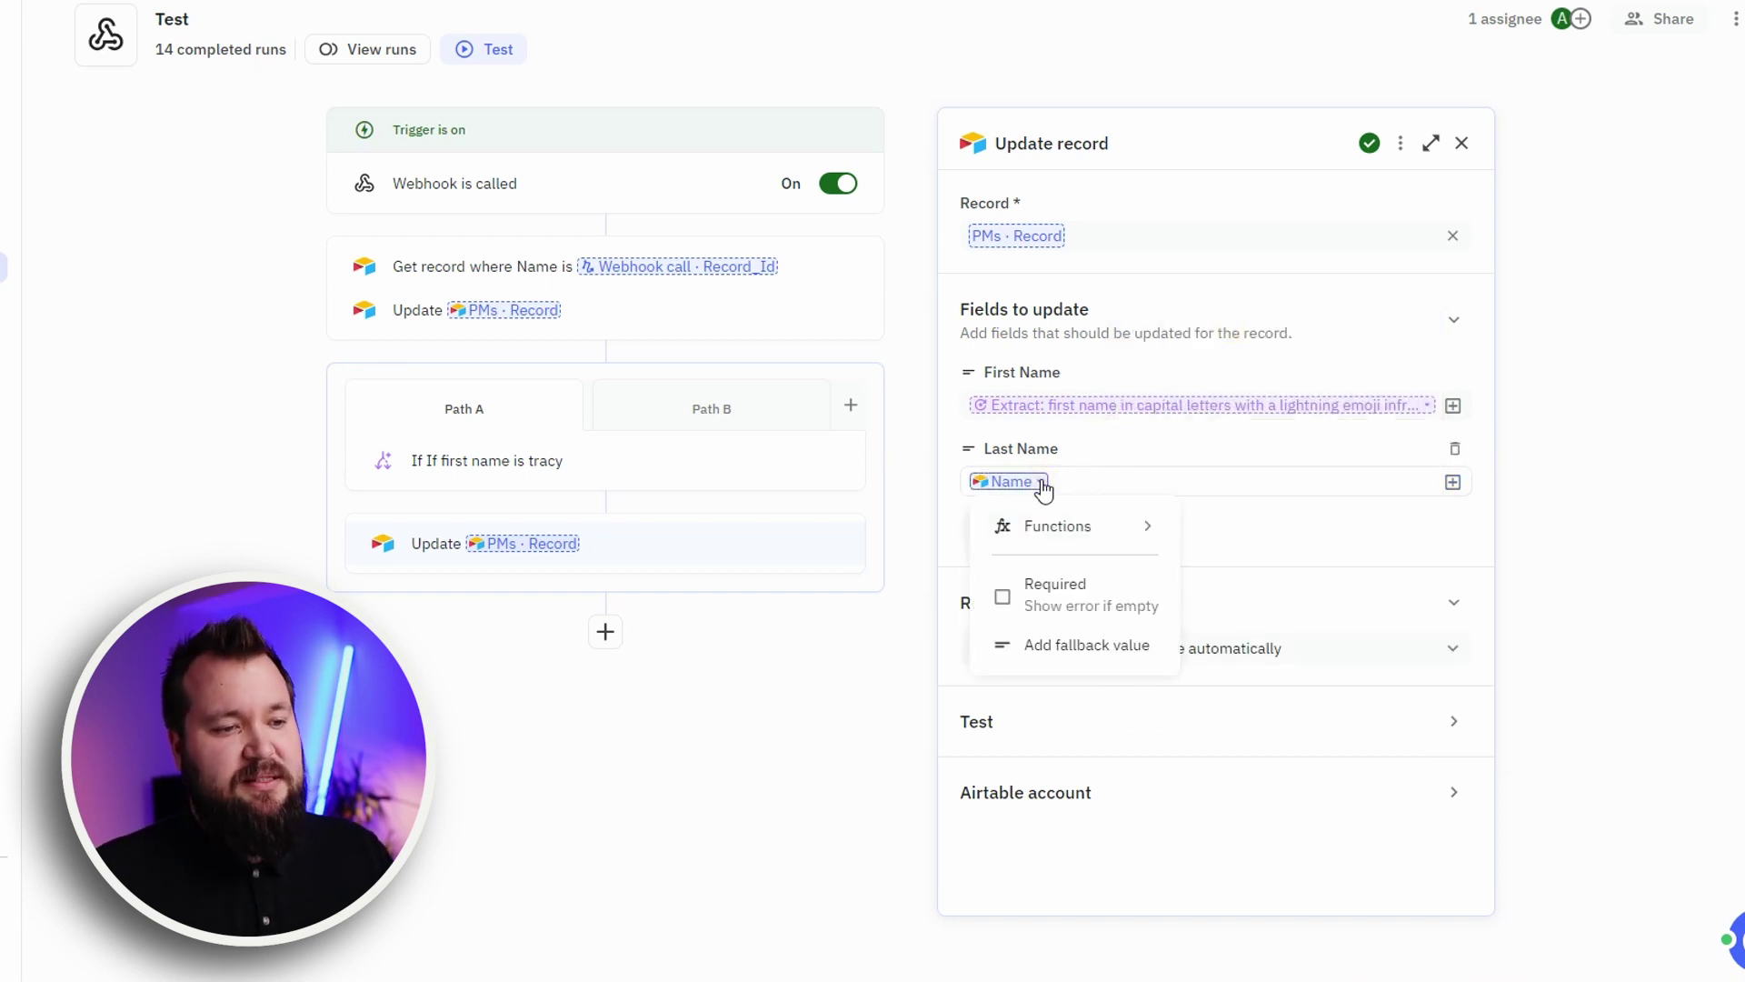
{"action": "left_click", "coordinate": [1099, 476]}
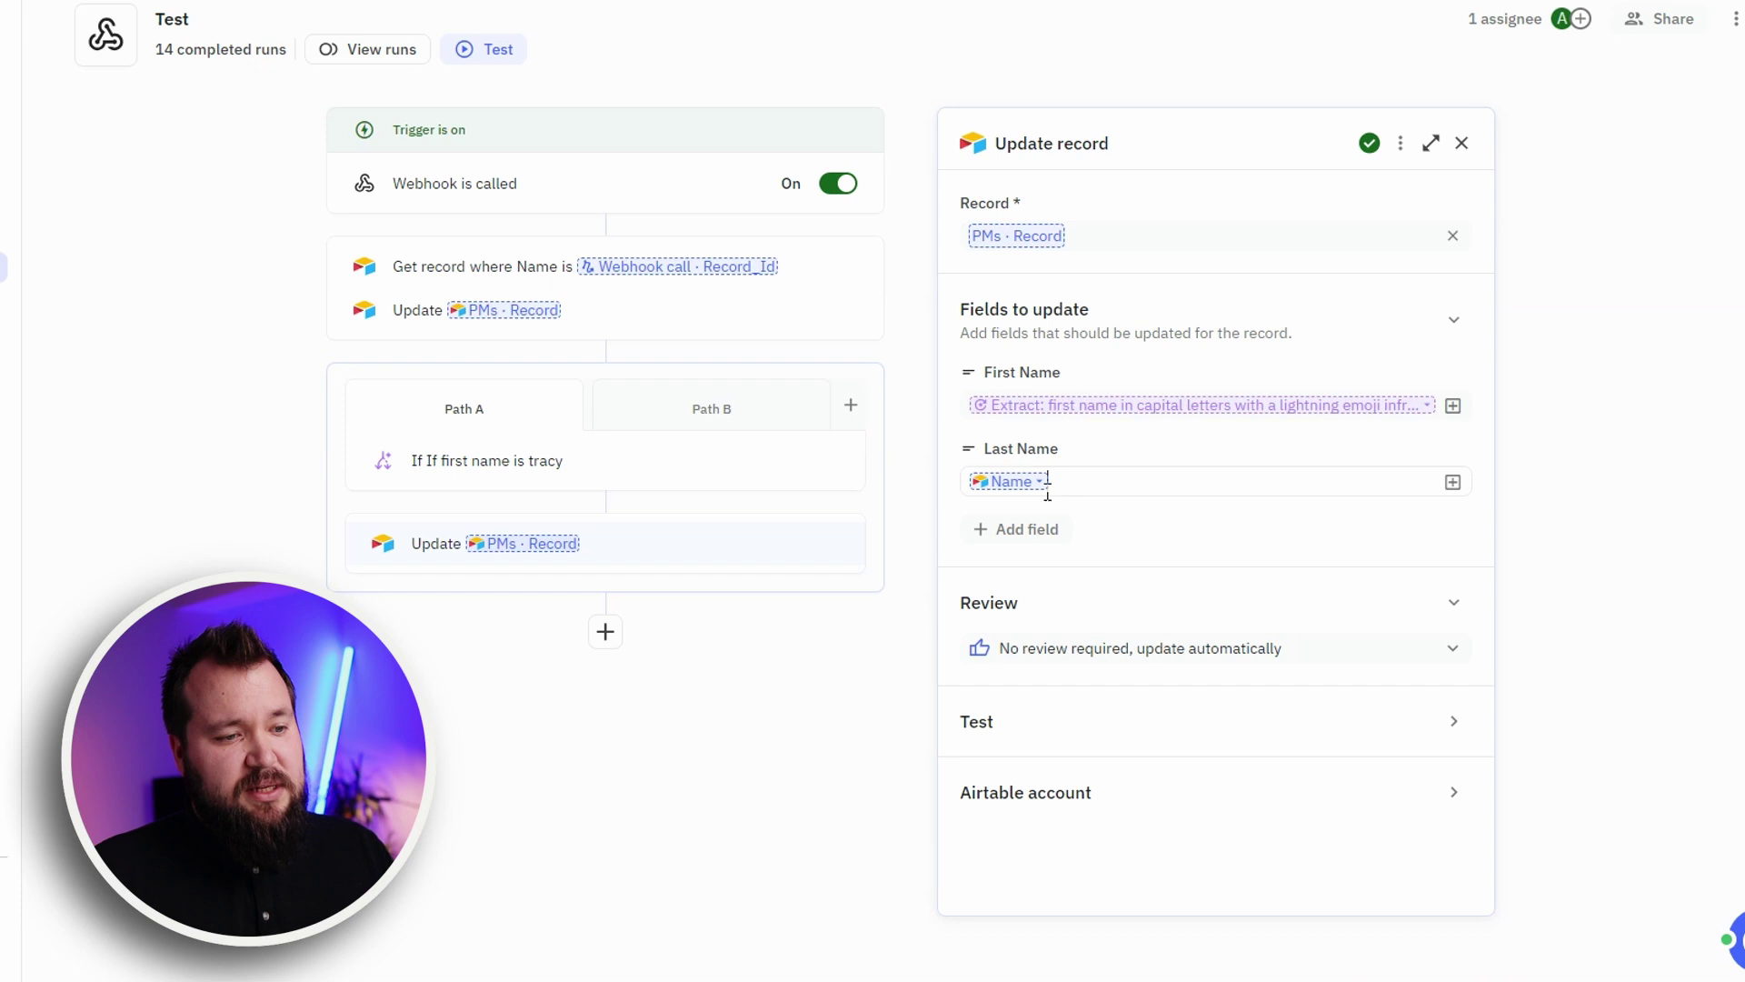
{"action": "left_click", "coordinate": [1042, 489]}
{"action": "mouse_move", "coordinate": [1092, 532]}
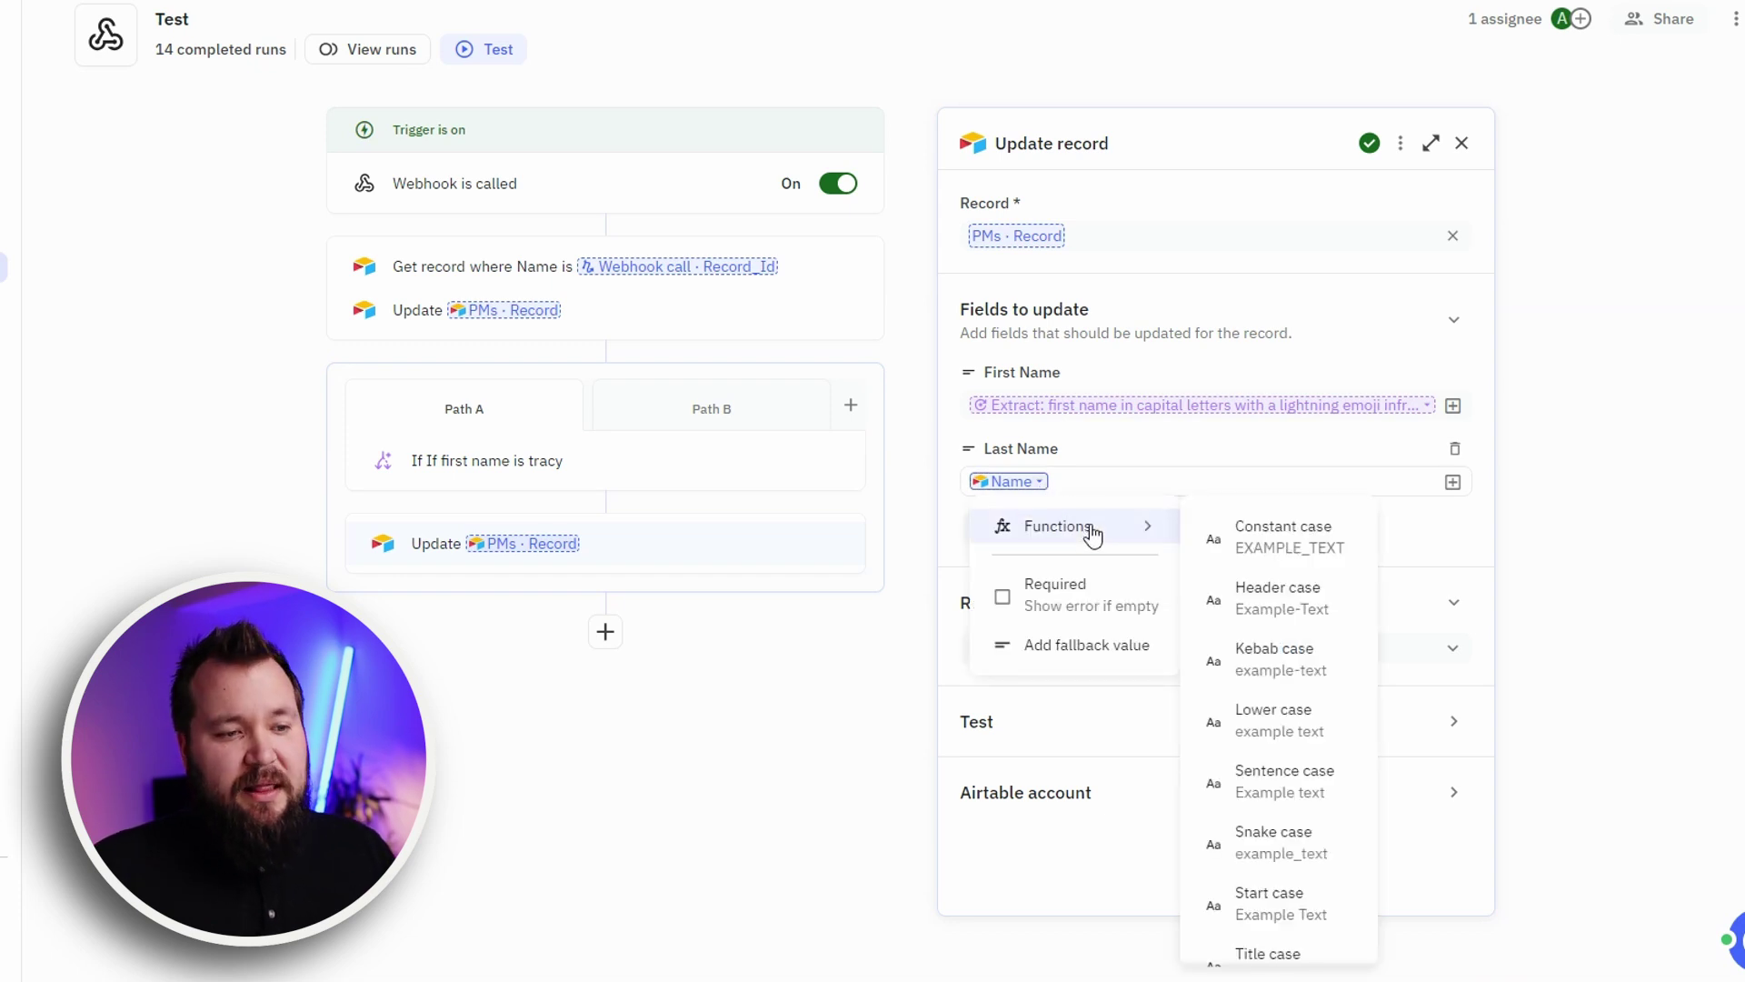
{"action": "scroll", "coordinate": [1264, 559], "scroll_direction": "down", "scroll_amount": 3}
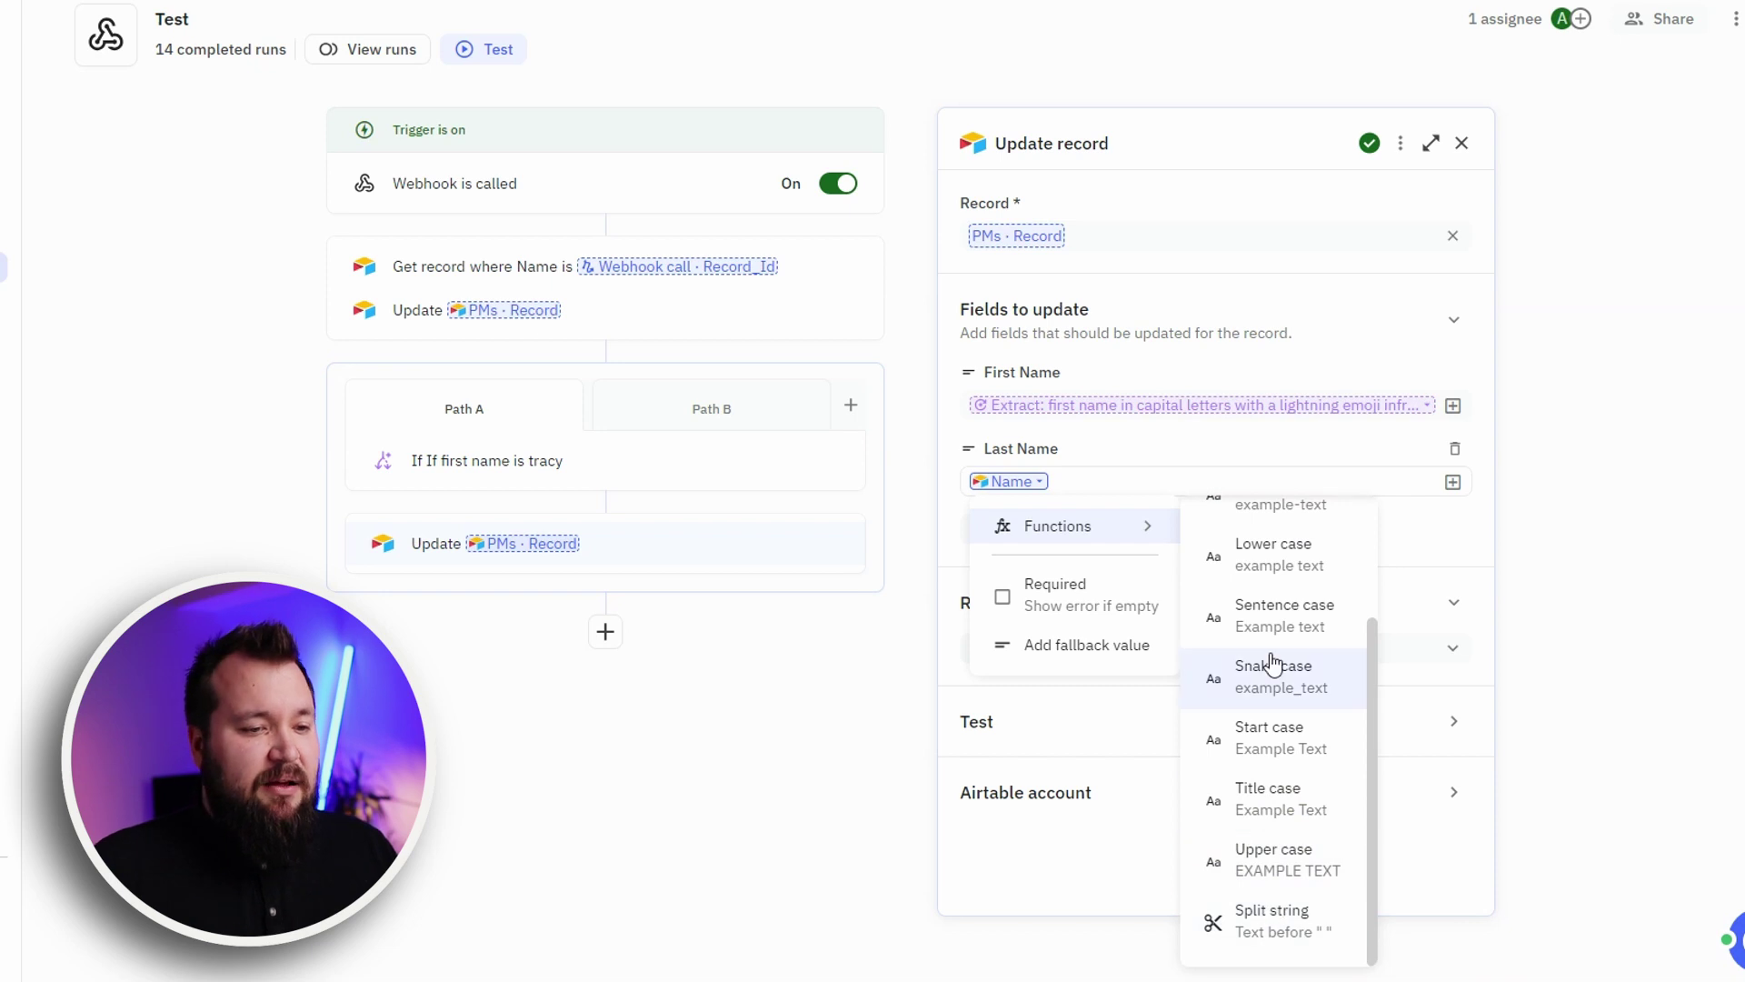
{"action": "scroll", "coordinate": [1273, 664], "scroll_direction": "up", "scroll_amount": 2}
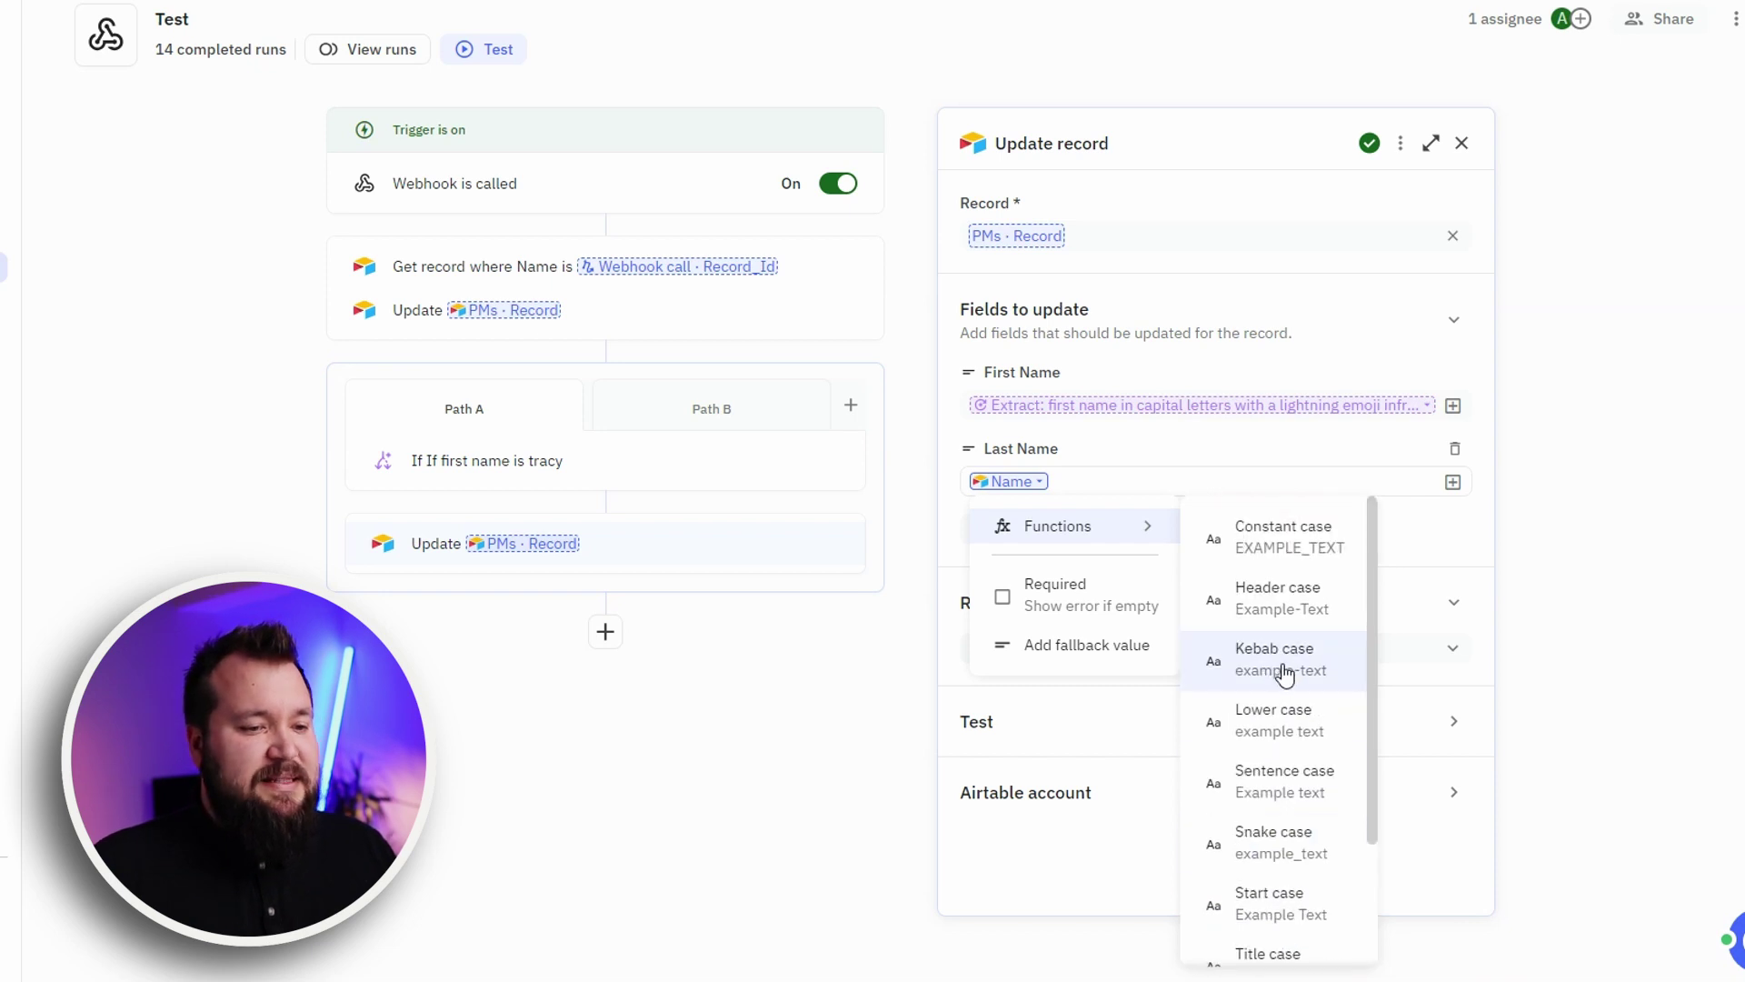
{"action": "left_click", "coordinate": [1305, 735]}
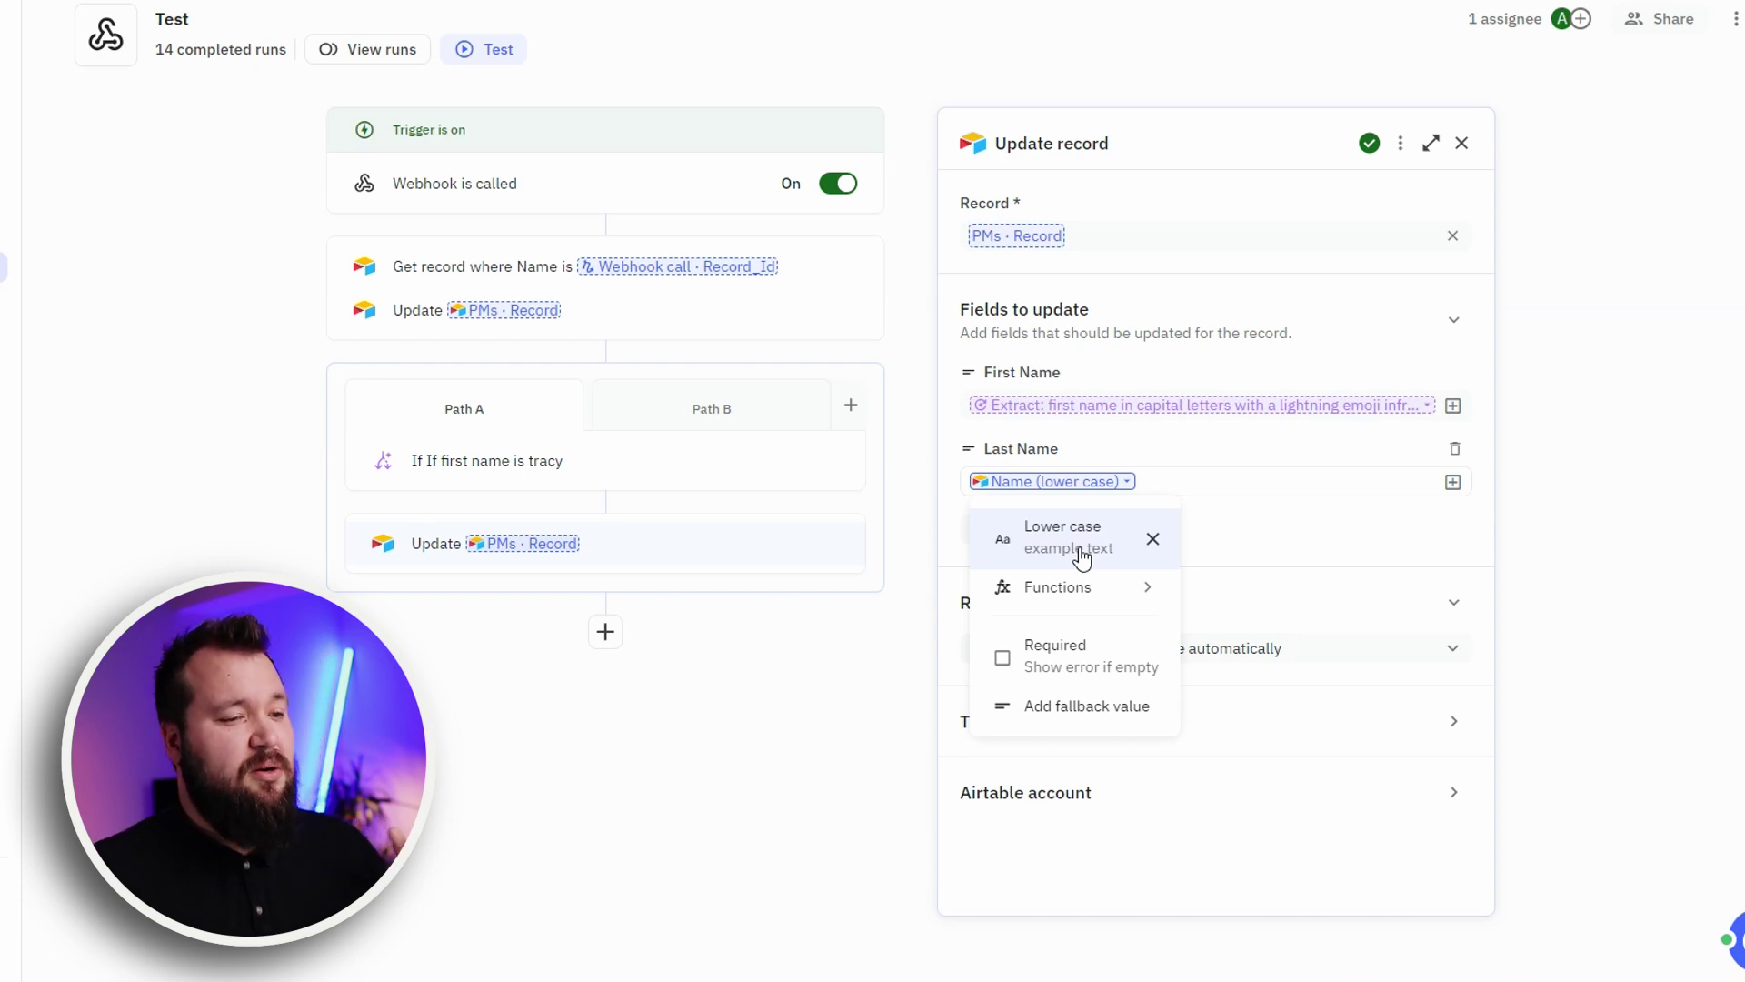
Add the Header case function to the Name value feeding Last Name
{"action": "mouse_move", "coordinate": [1103, 589]}
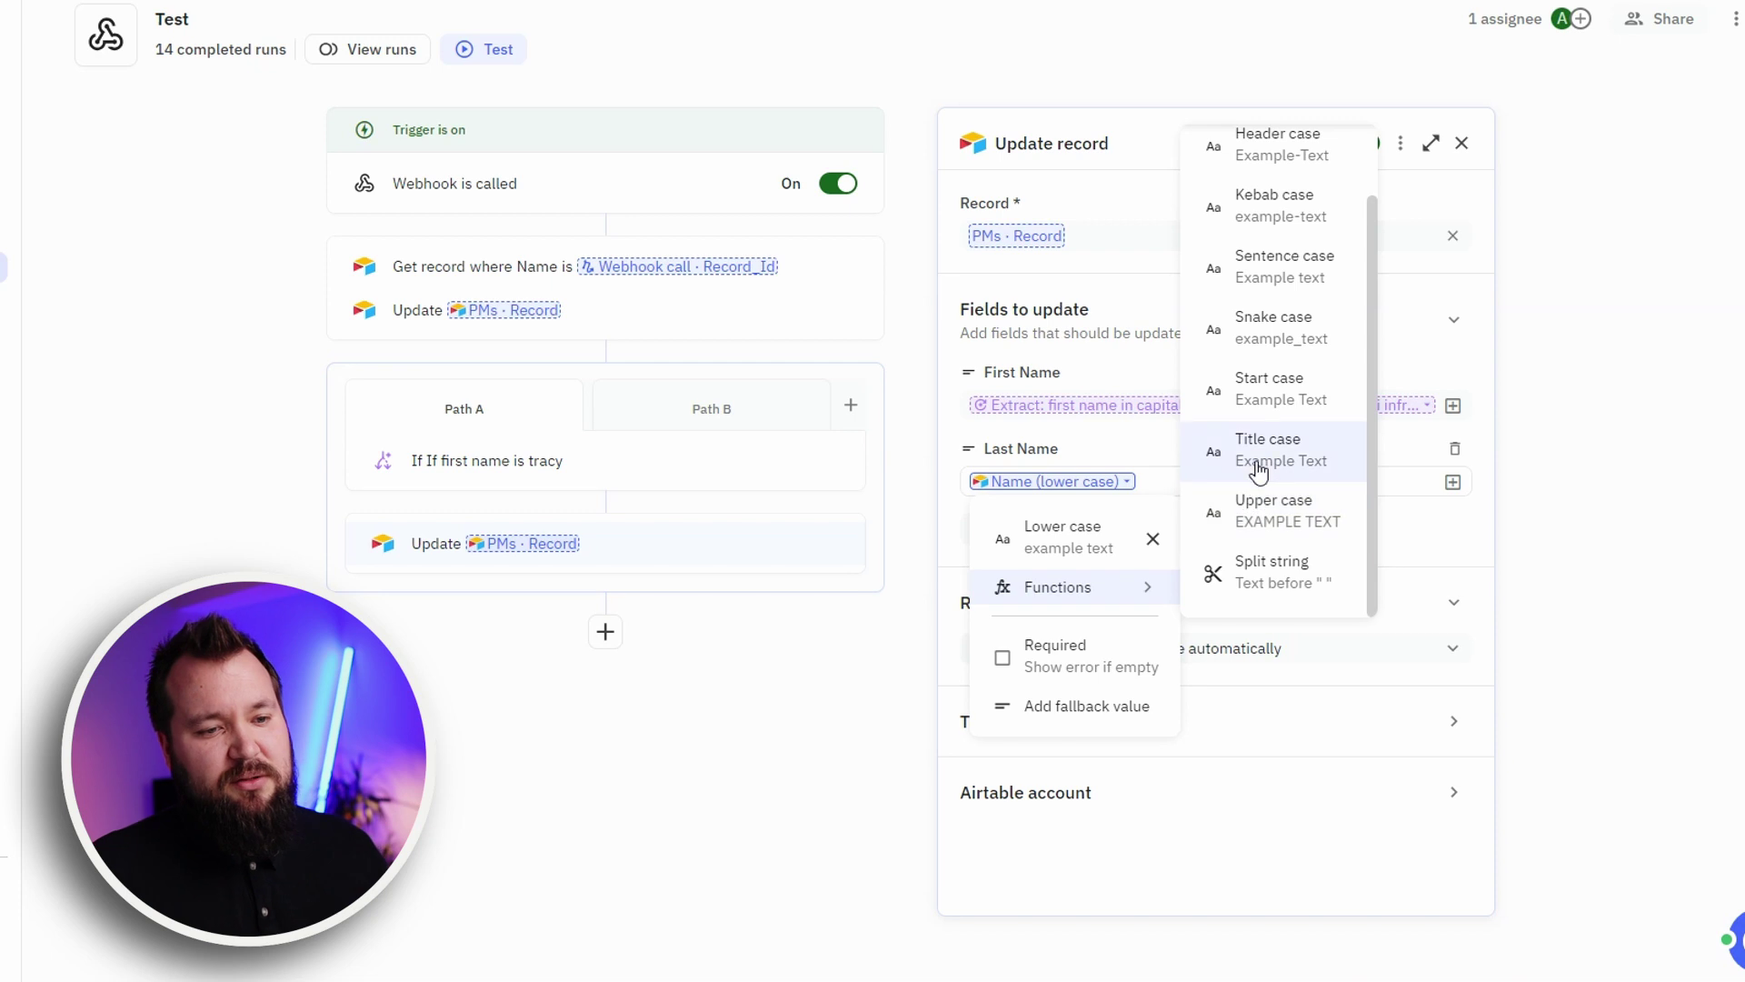
{"action": "scroll", "coordinate": [1273, 236], "scroll_direction": "up", "scroll_amount": 1}
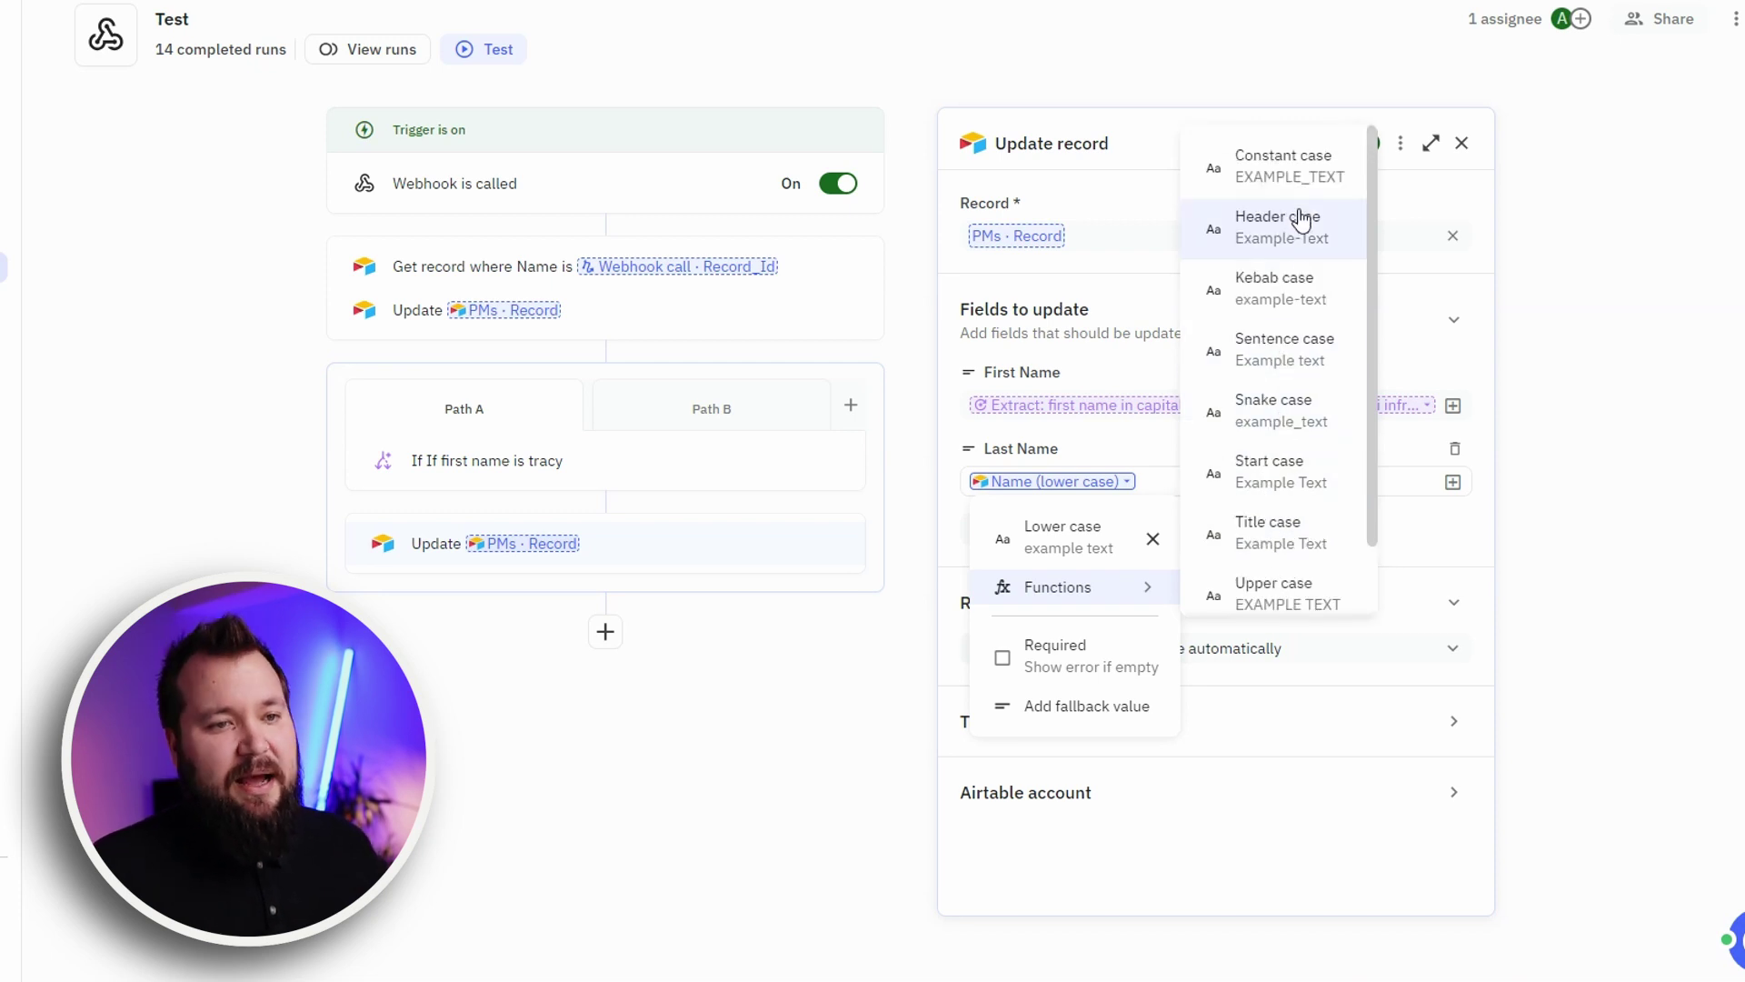
{"action": "left_click", "coordinate": [1305, 238]}
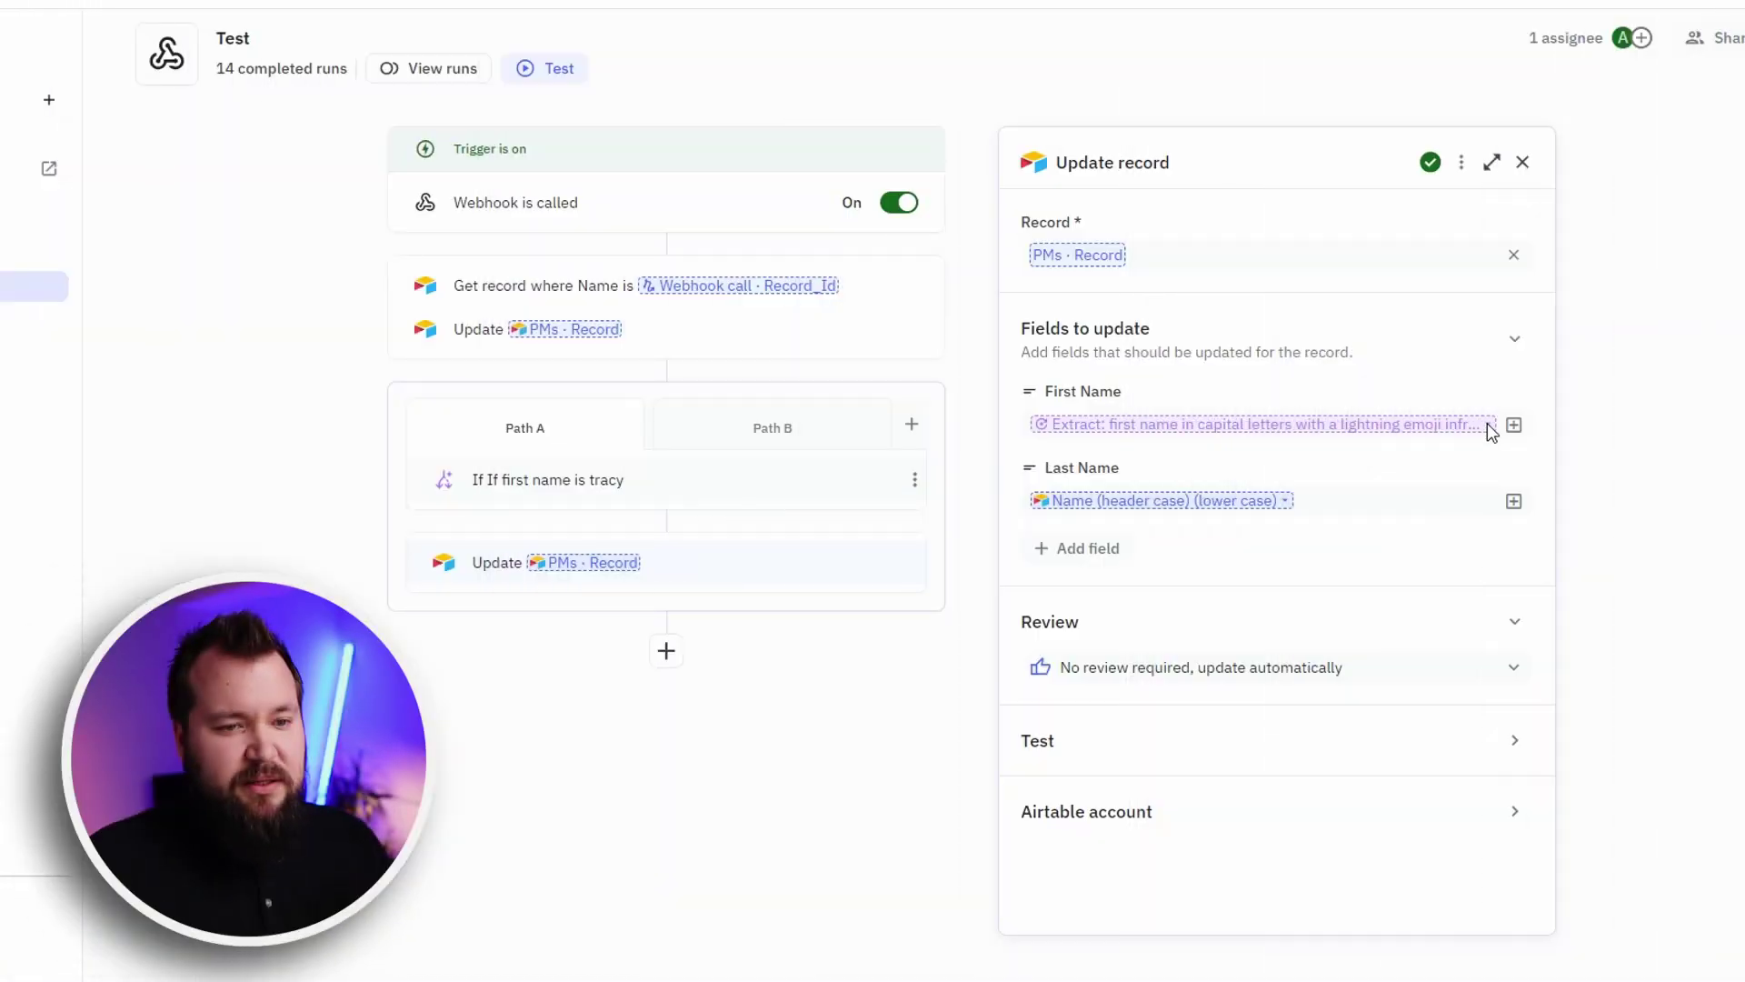
{"action": "left_click", "coordinate": [1487, 424]}
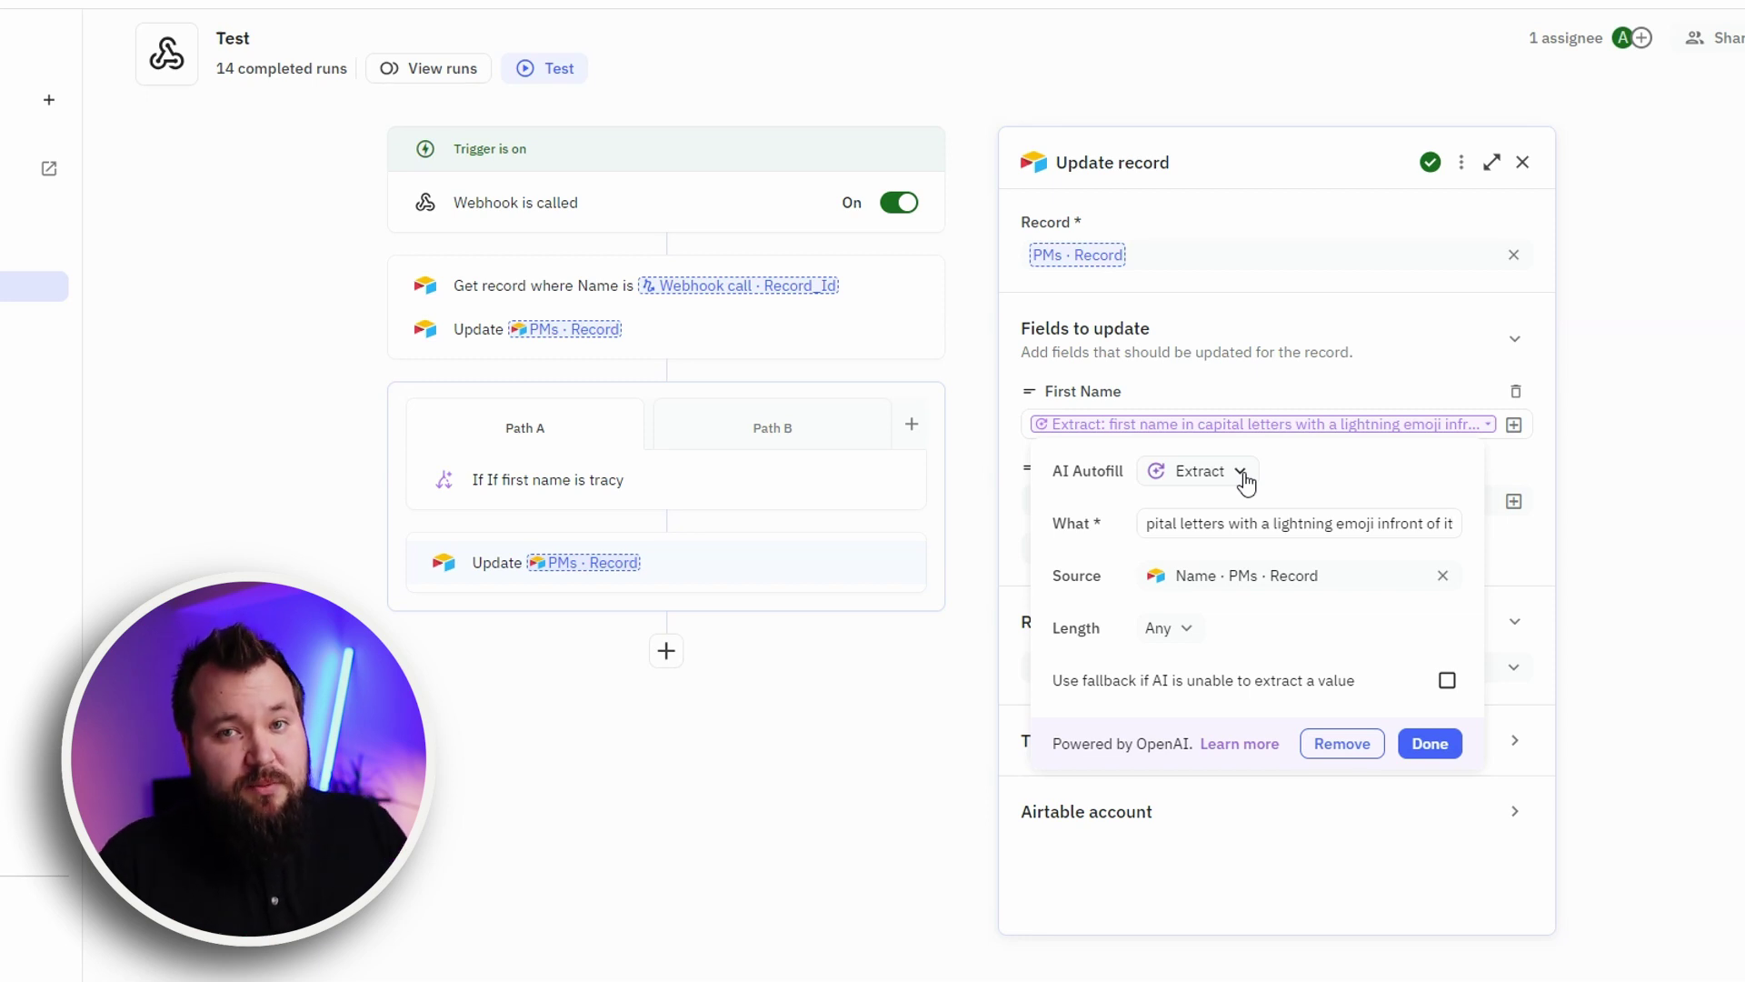
{"action": "left_click", "coordinate": [1344, 307]}
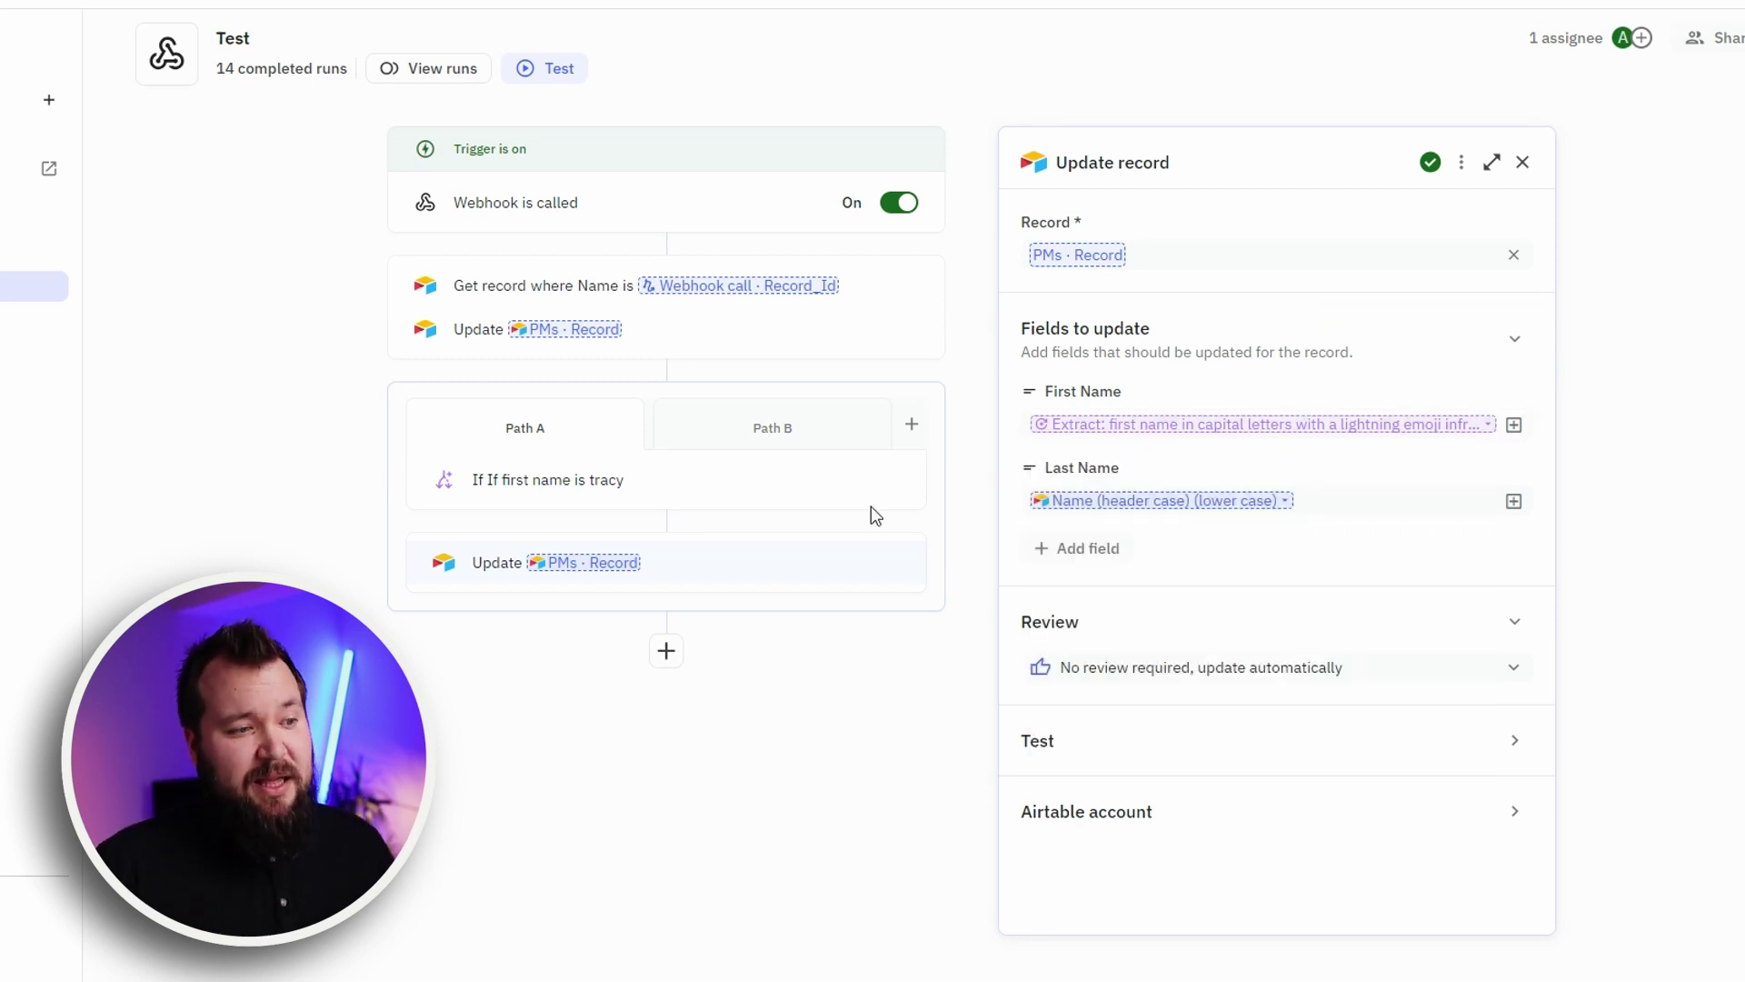
{"action": "left_click", "coordinate": [667, 655]}
{"action": "scroll", "coordinate": [691, 545], "scroll_direction": "down", "scroll_amount": 2}
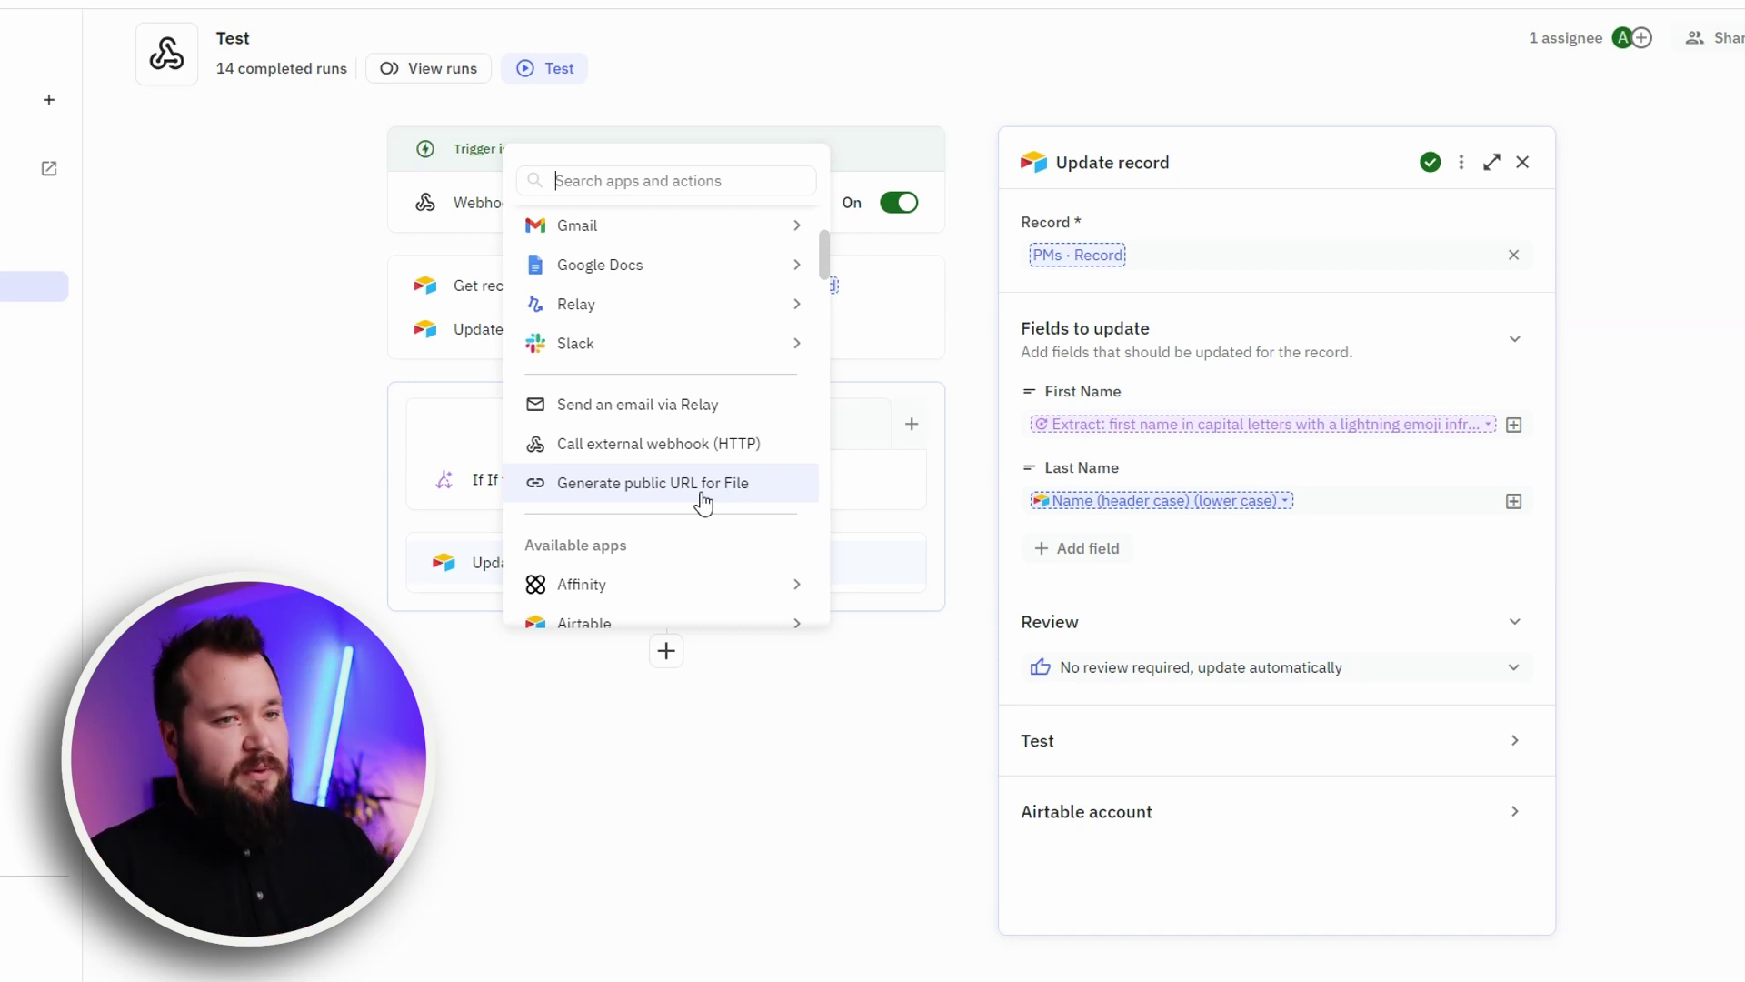
{"action": "scroll", "coordinate": [703, 501], "scroll_direction": "up", "scroll_amount": 3}
{"action": "mouse_move", "coordinate": [703, 482]}
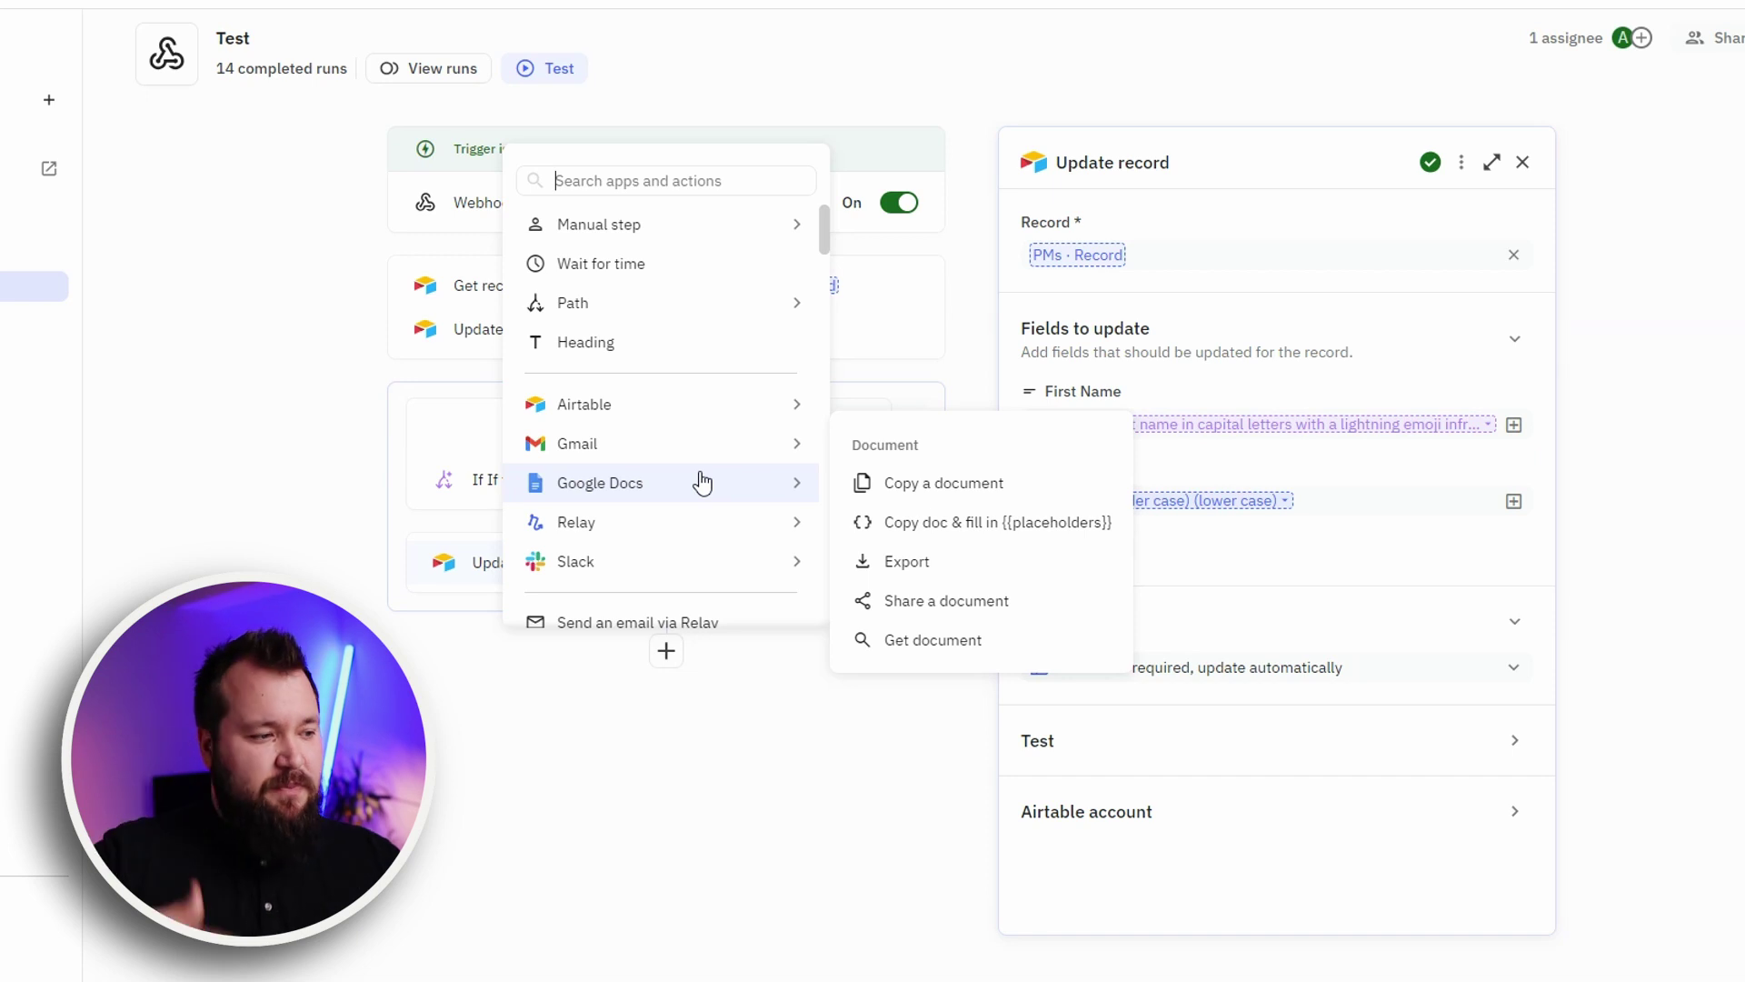
Set the update step's Review option to Double check before update
{"action": "left_click", "coordinate": [1566, 446]}
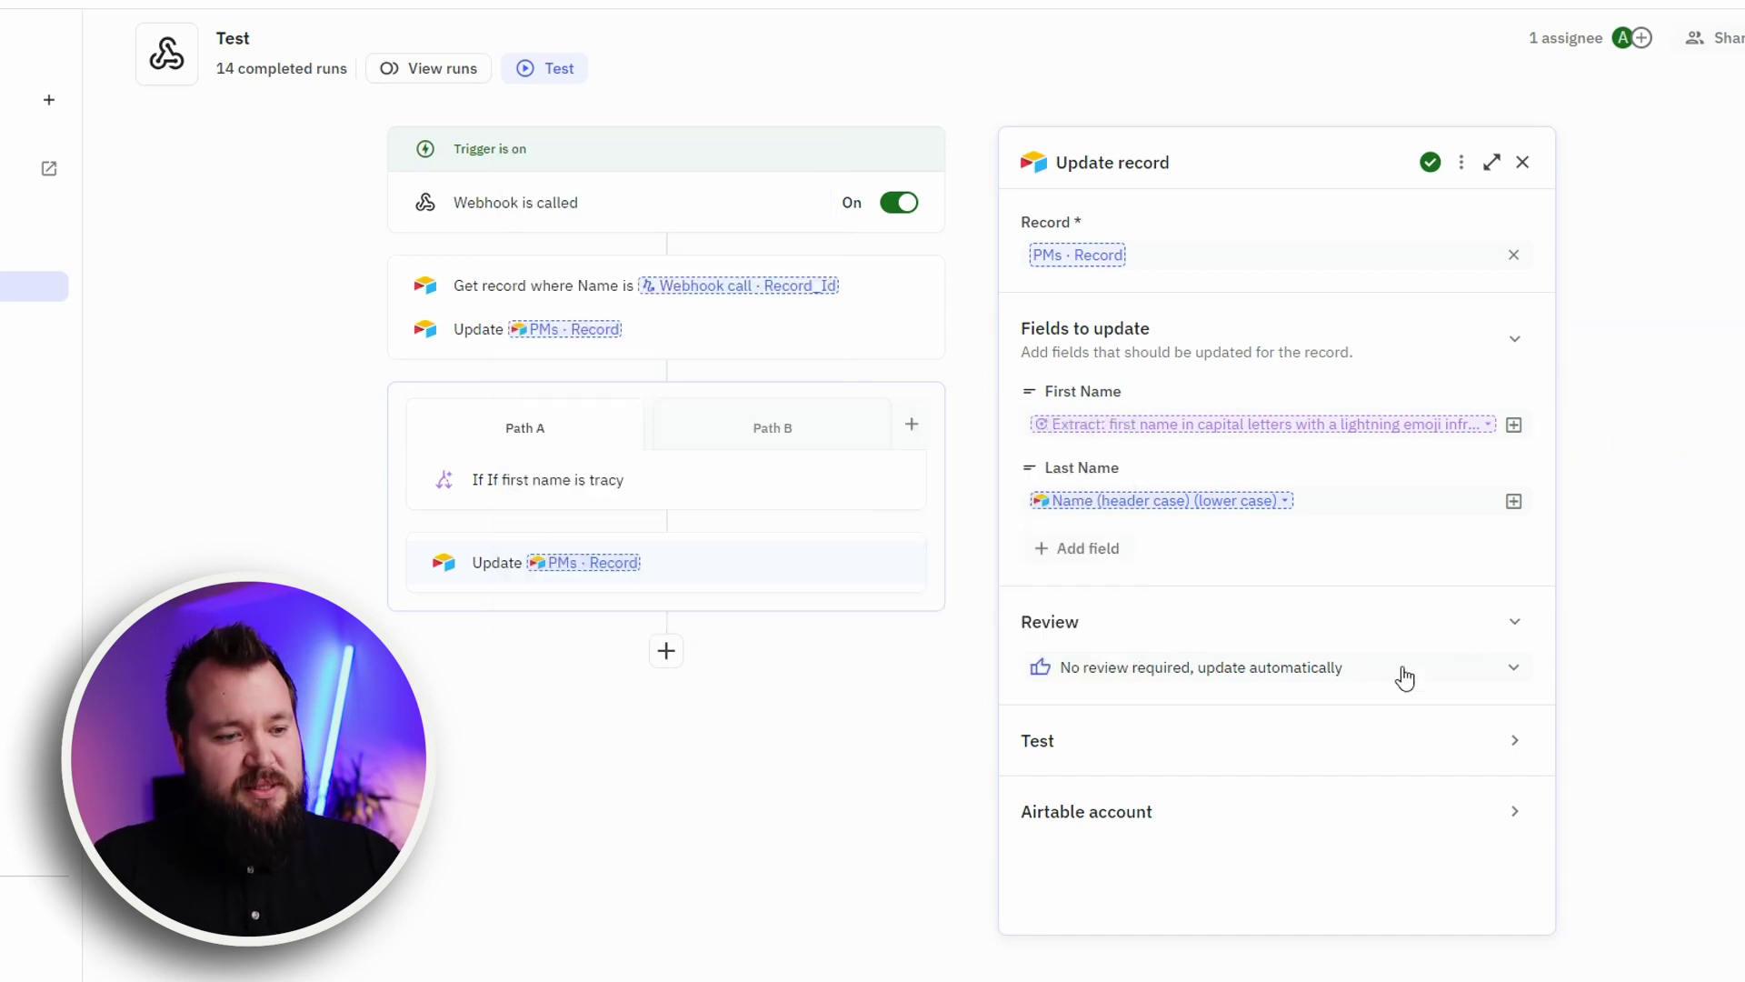
{"action": "left_click", "coordinate": [1173, 627]}
{"action": "left_click", "coordinate": [1249, 624]}
{"action": "left_click", "coordinate": [1444, 671]}
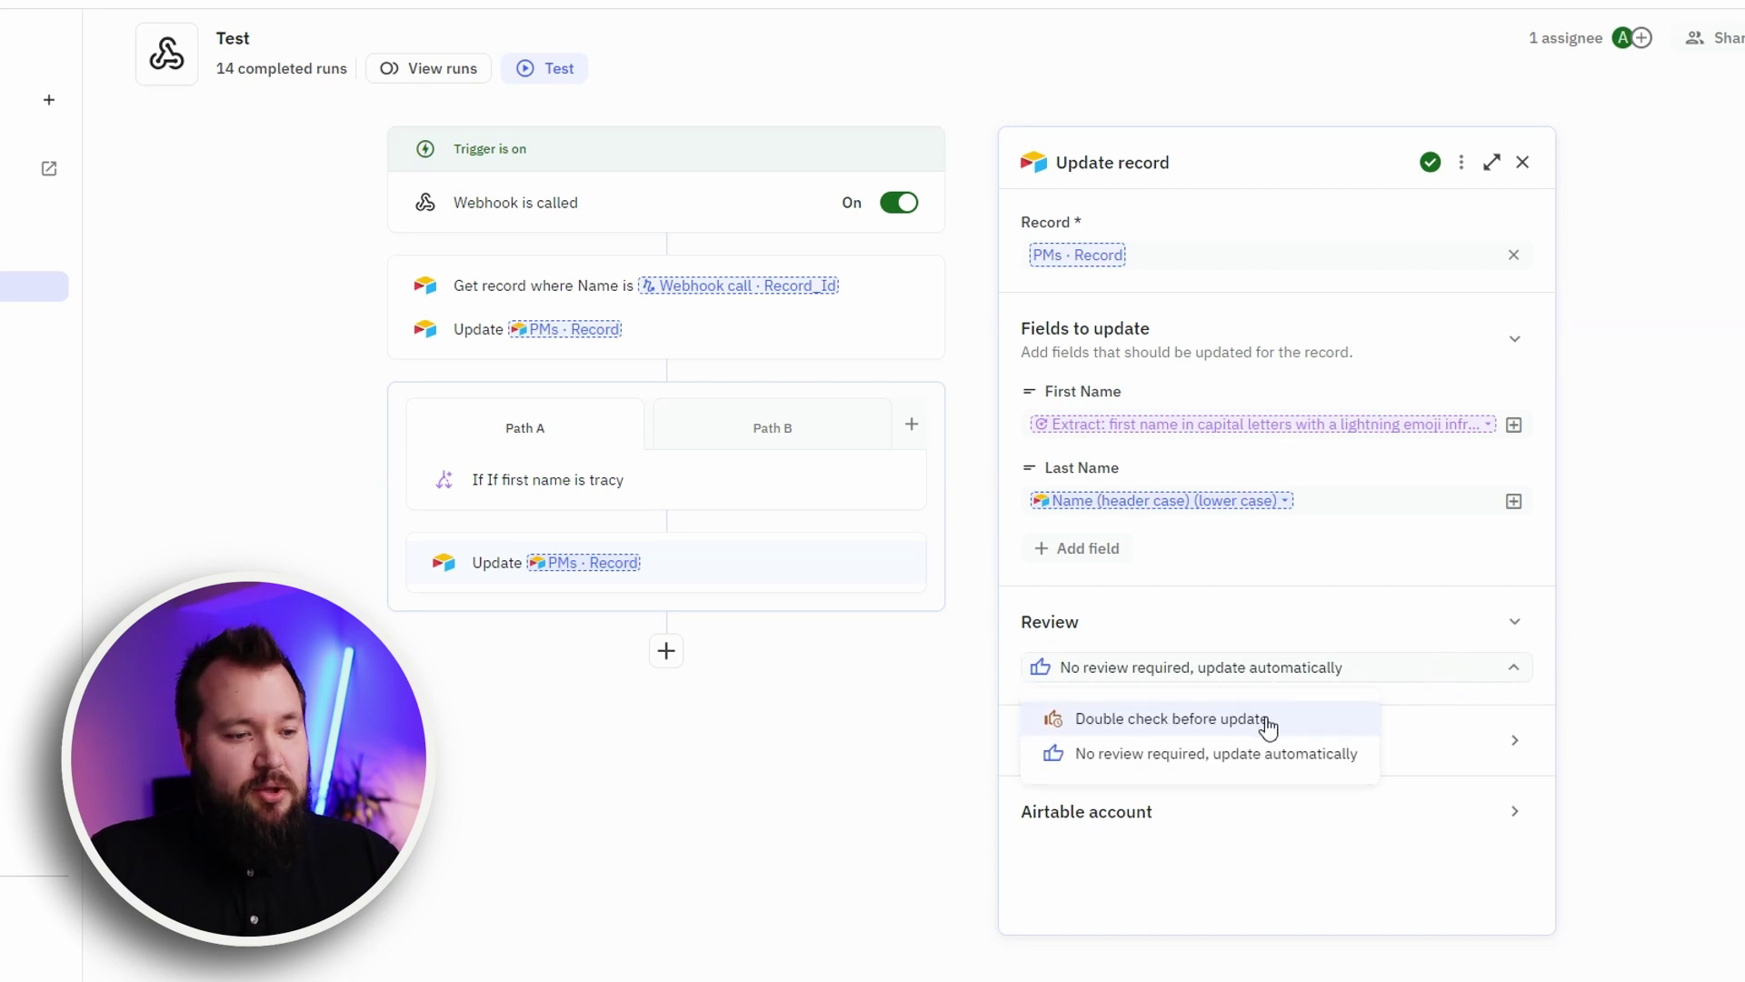
{"action": "left_click", "coordinate": [1173, 719]}
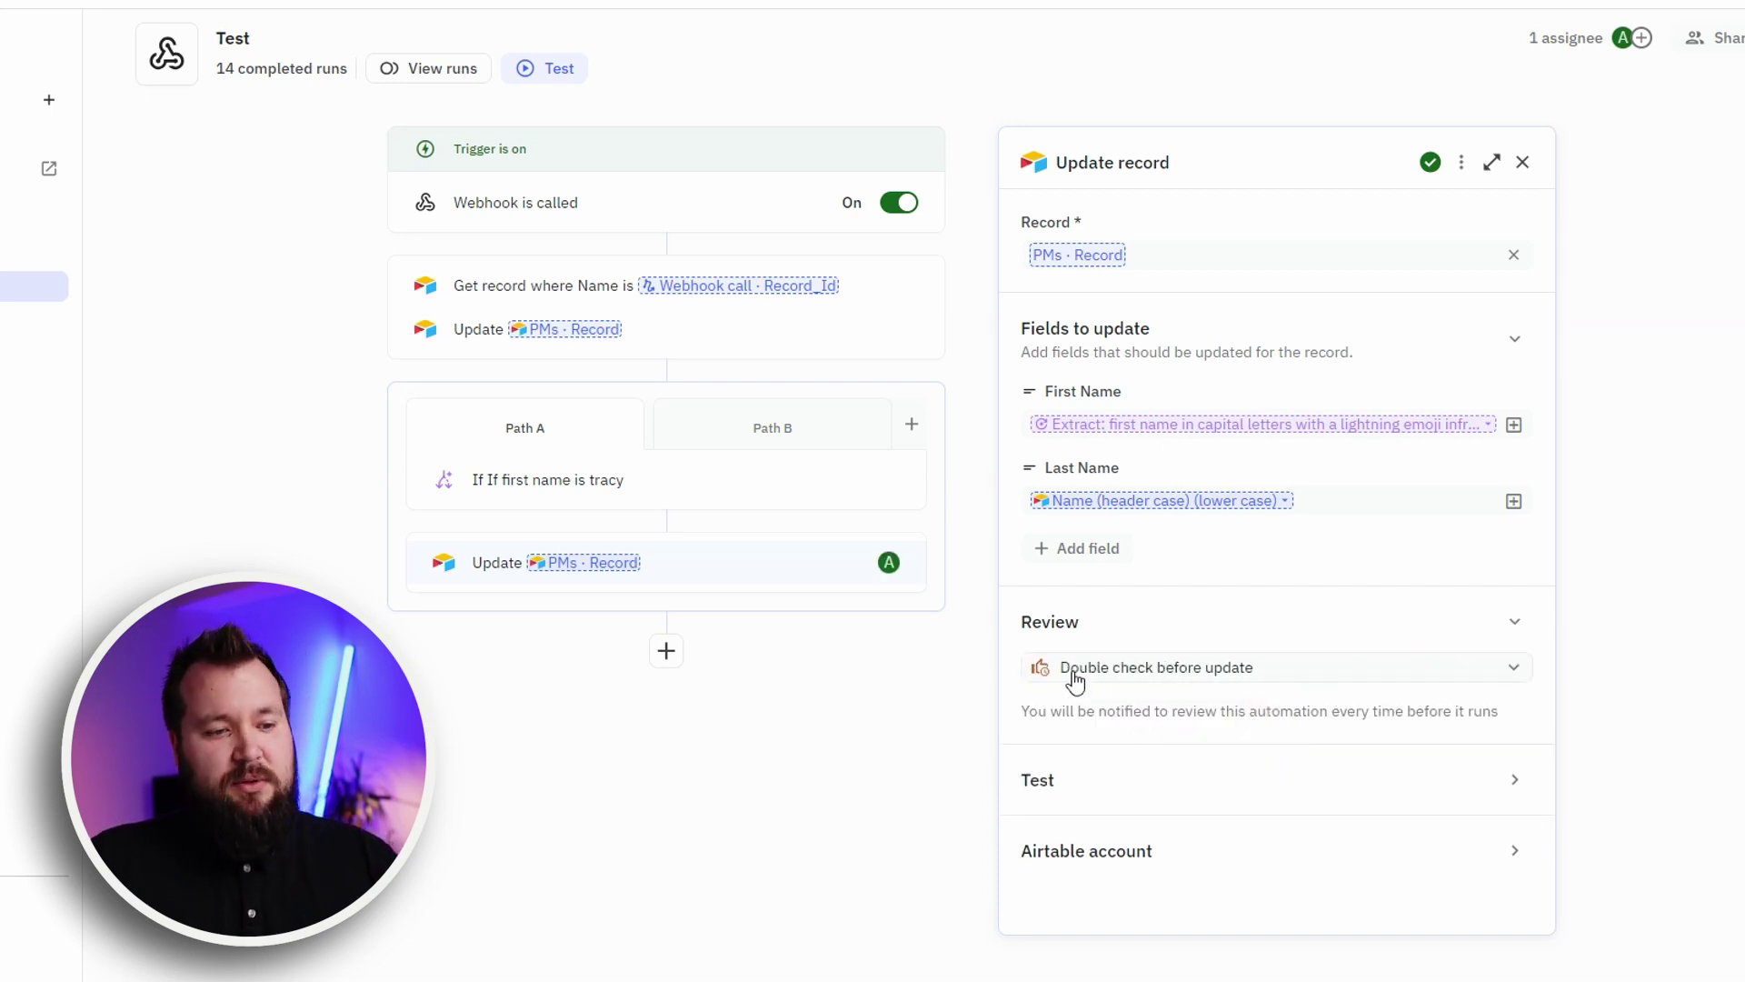
{"action": "left_click", "coordinate": [1353, 608]}
{"action": "left_click", "coordinate": [1434, 621]}
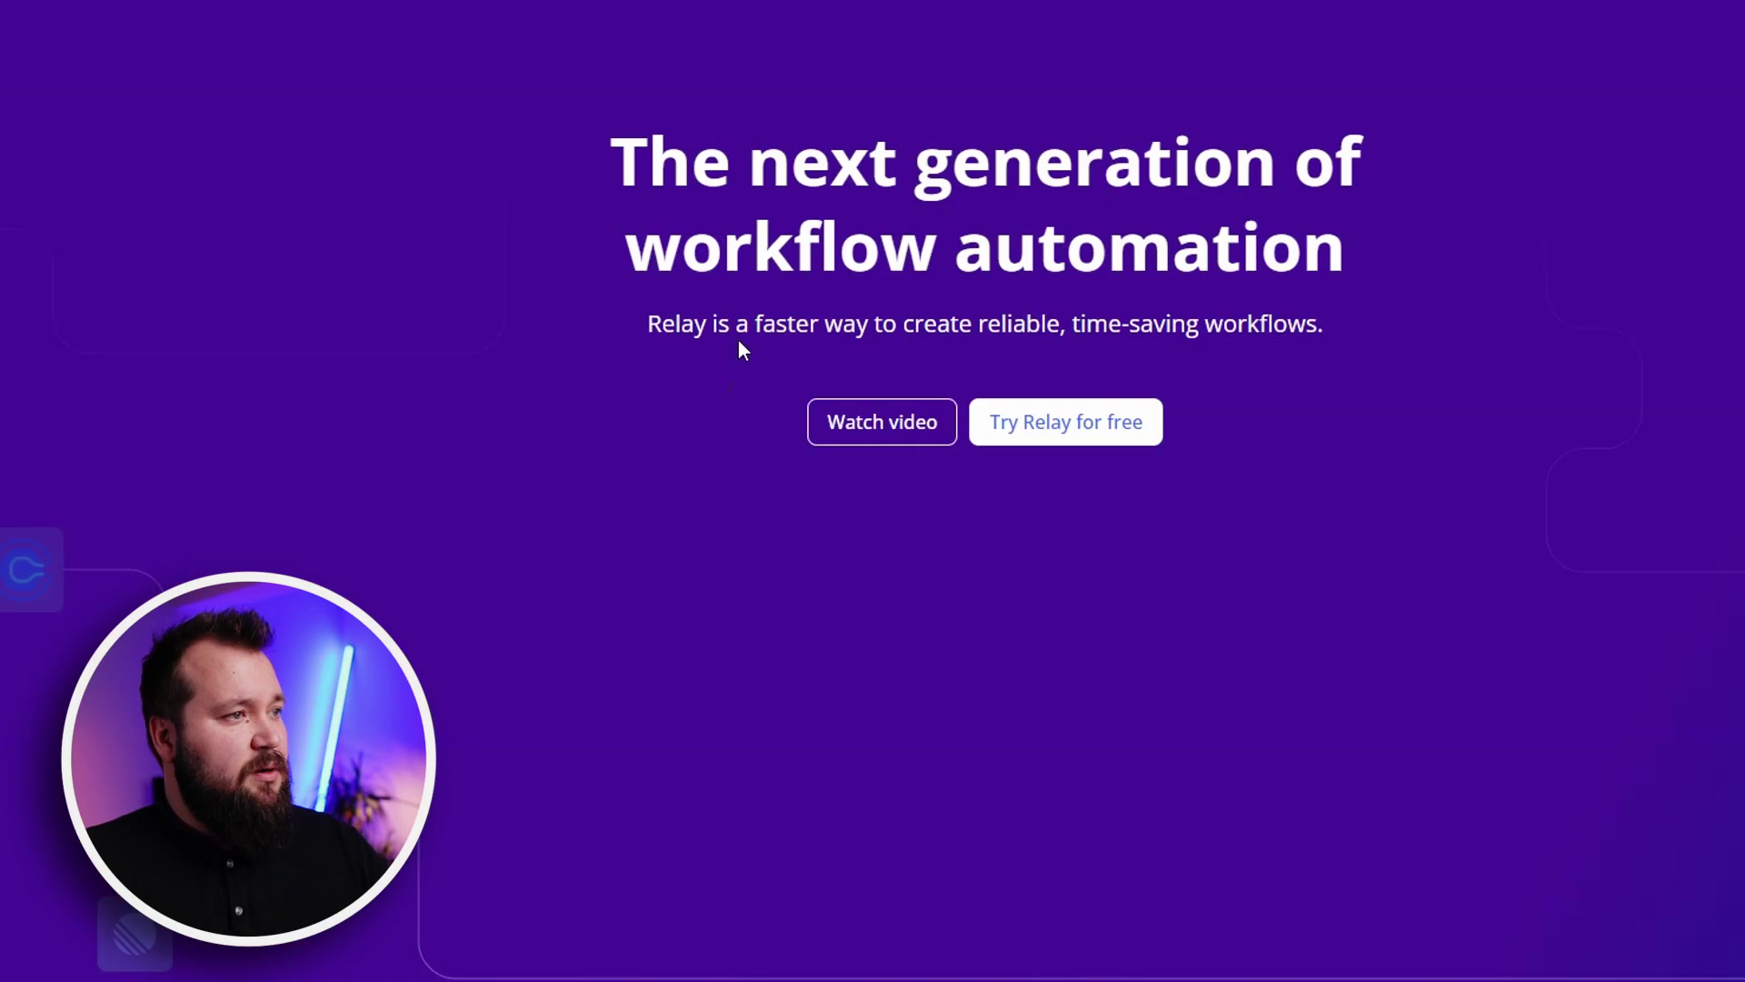
Open Relay's Pricing page and scroll to the flat-pricing comparison against Zapier
{"action": "left_click", "coordinate": [395, 41]}
{"action": "scroll", "coordinate": [991, 445], "scroll_direction": "down", "scroll_amount": 5}
{"action": "scroll", "coordinate": [995, 441], "scroll_direction": "up", "scroll_amount": 5}
{"action": "scroll", "coordinate": [1000, 436], "scroll_direction": "down", "scroll_amount": 10}
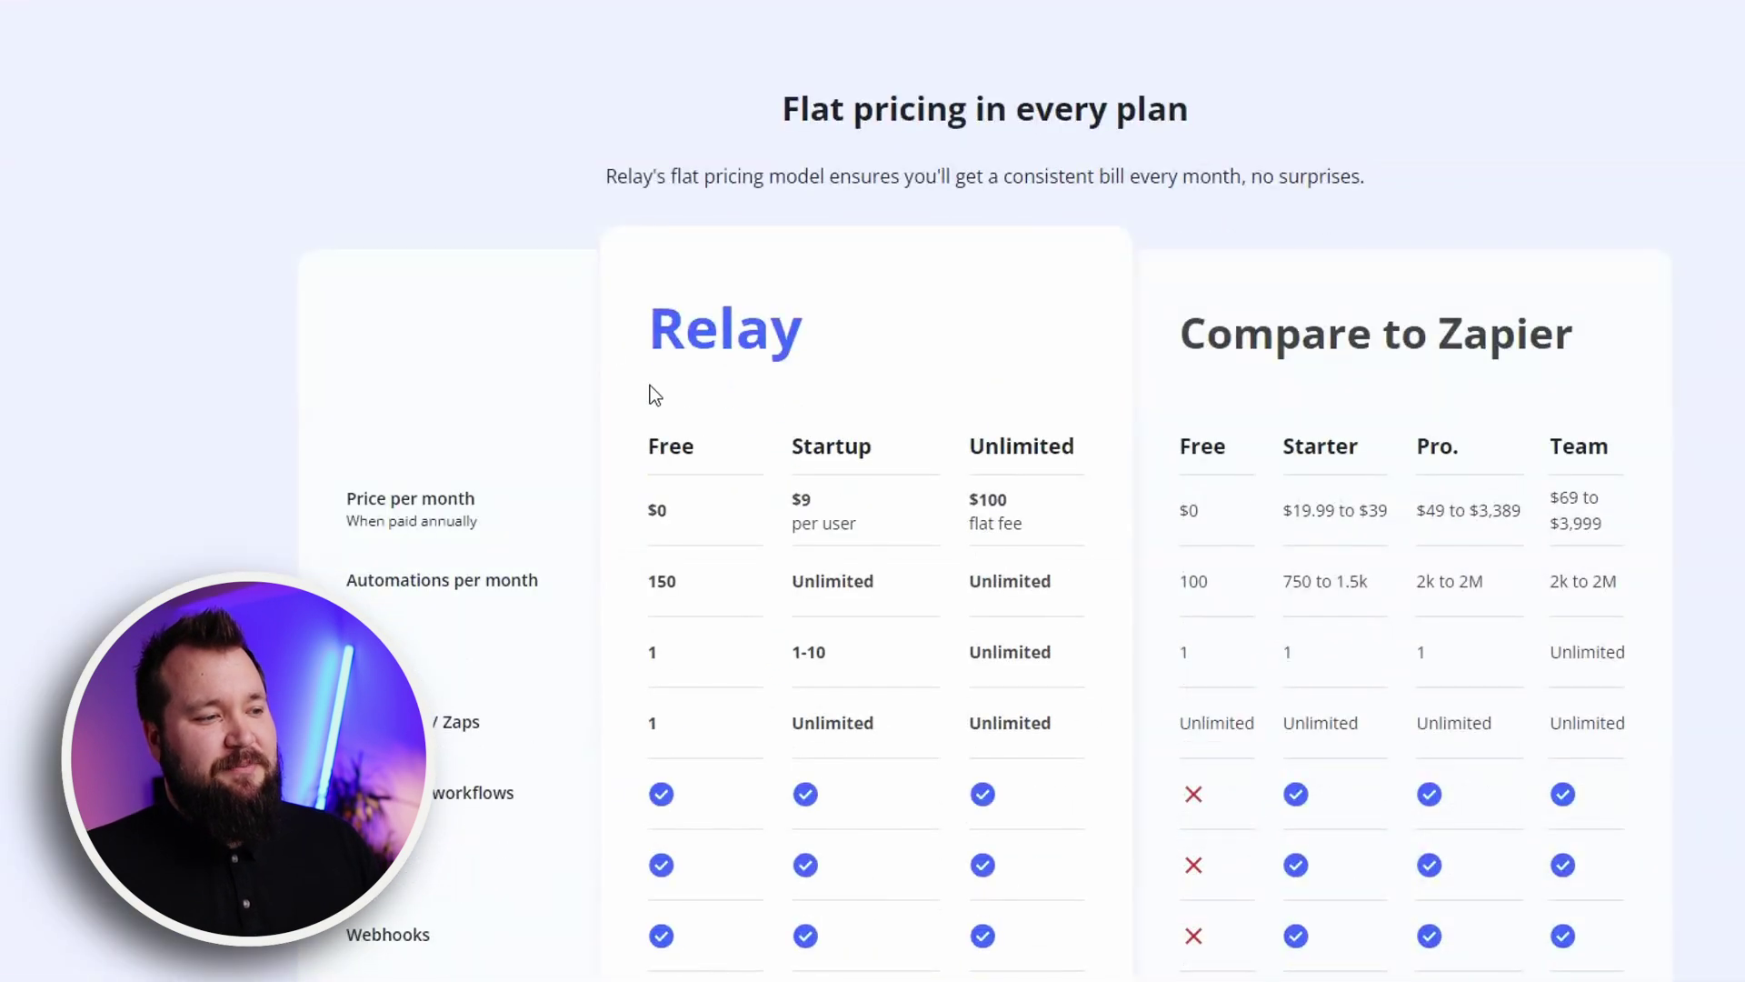
{"action": "left_click", "coordinate": [1359, 336]}
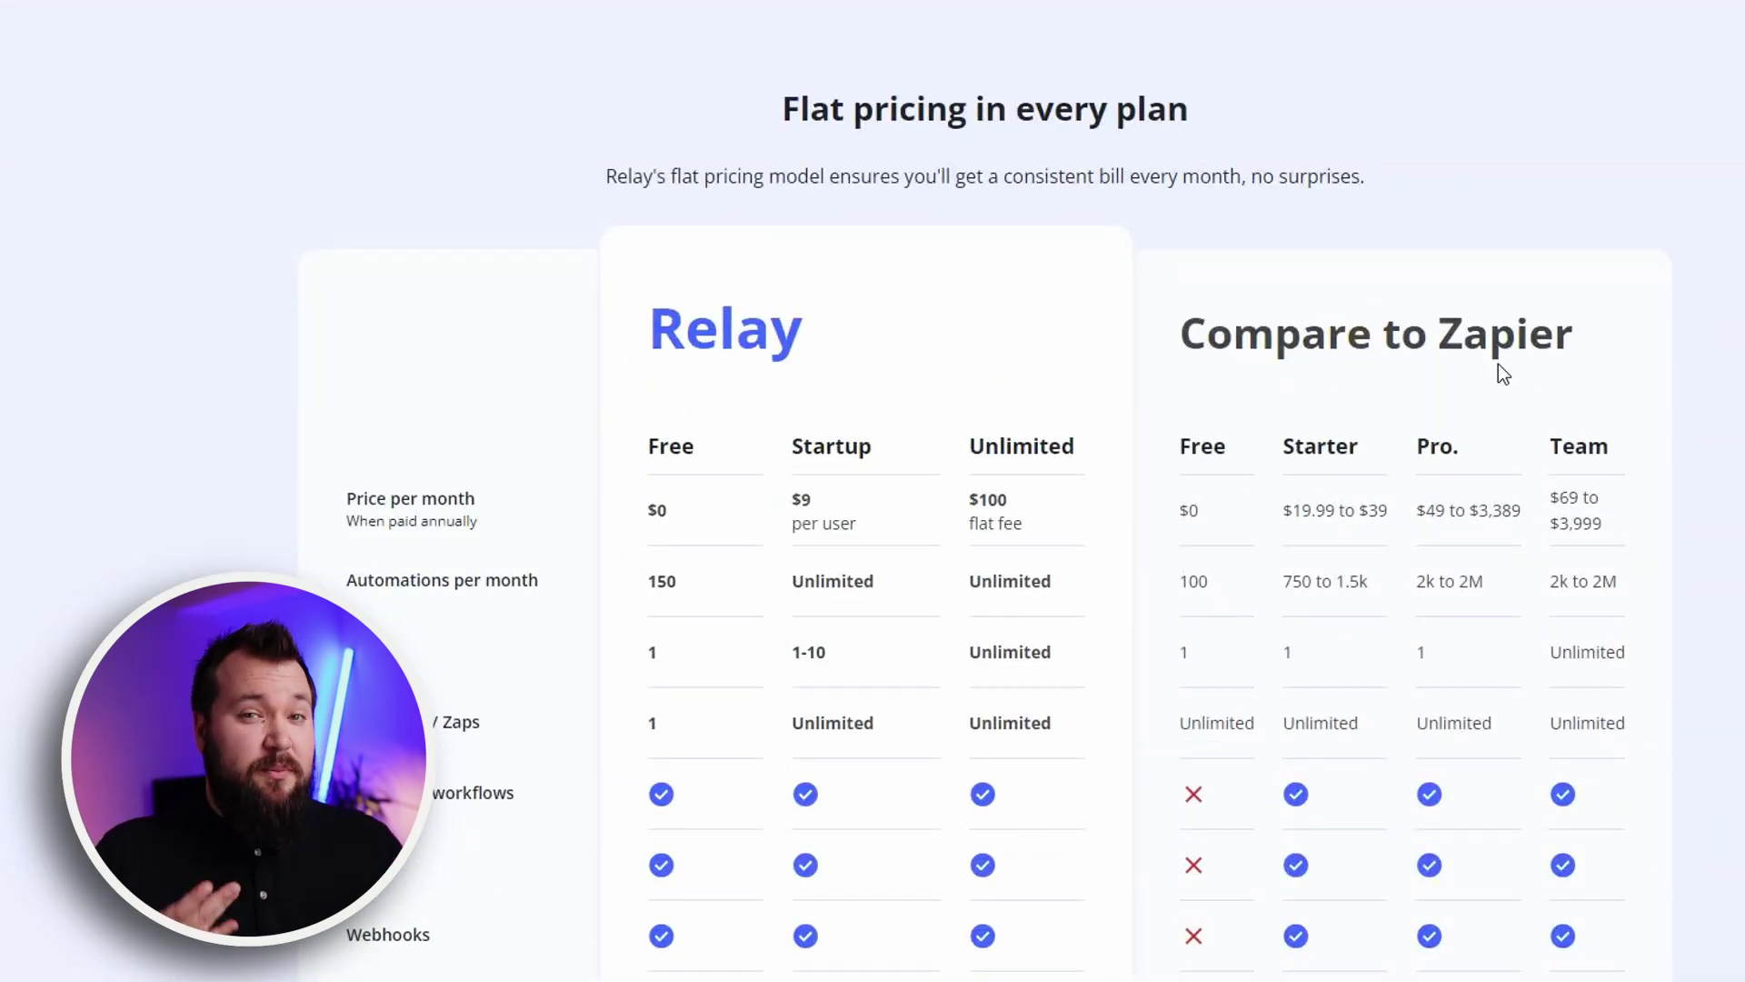